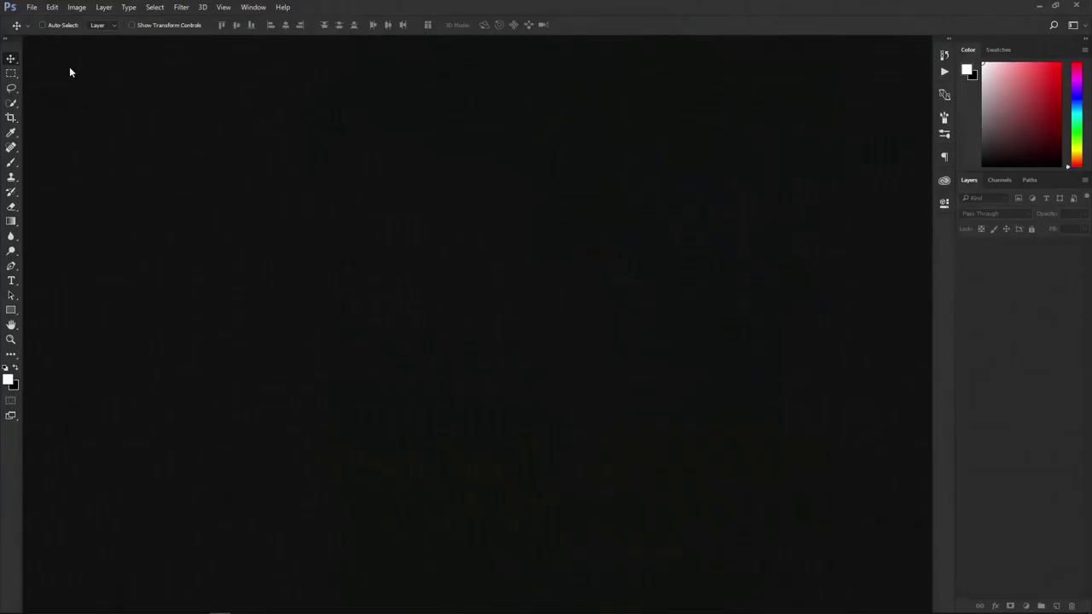
# - Open the country-house, girl, space, stone and Text.psd files and bring the girl photo forward
pyautogui.click(30, 7)
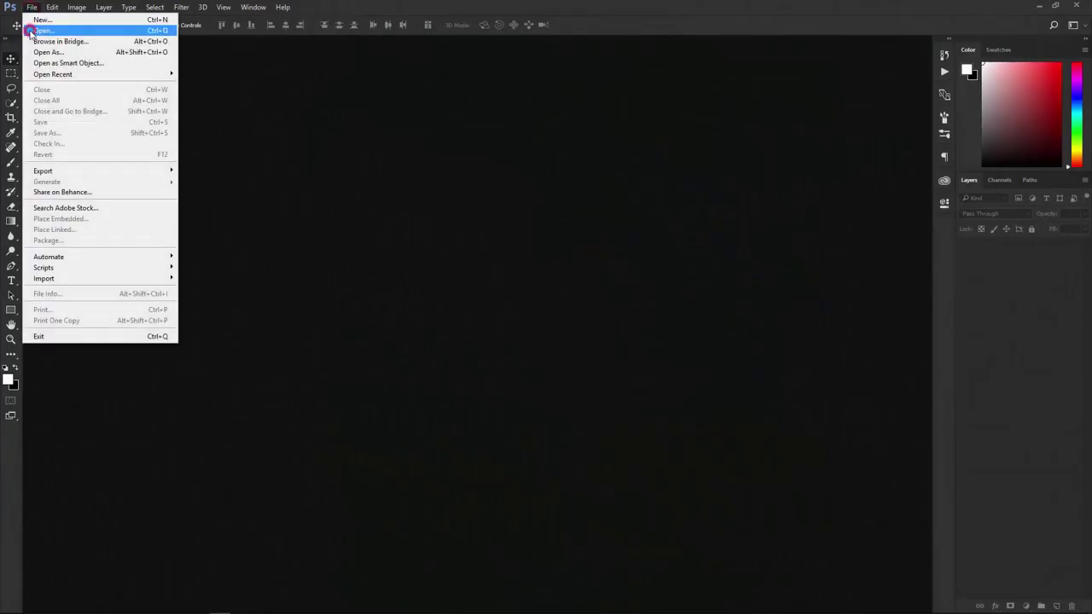
pyautogui.click(30, 31)
pyautogui.moveTo(110, 146)
pyautogui.mouseDown()
pyautogui.moveTo(354, 60)
pyautogui.moveTo(474, 89)
pyautogui.mouseUp()
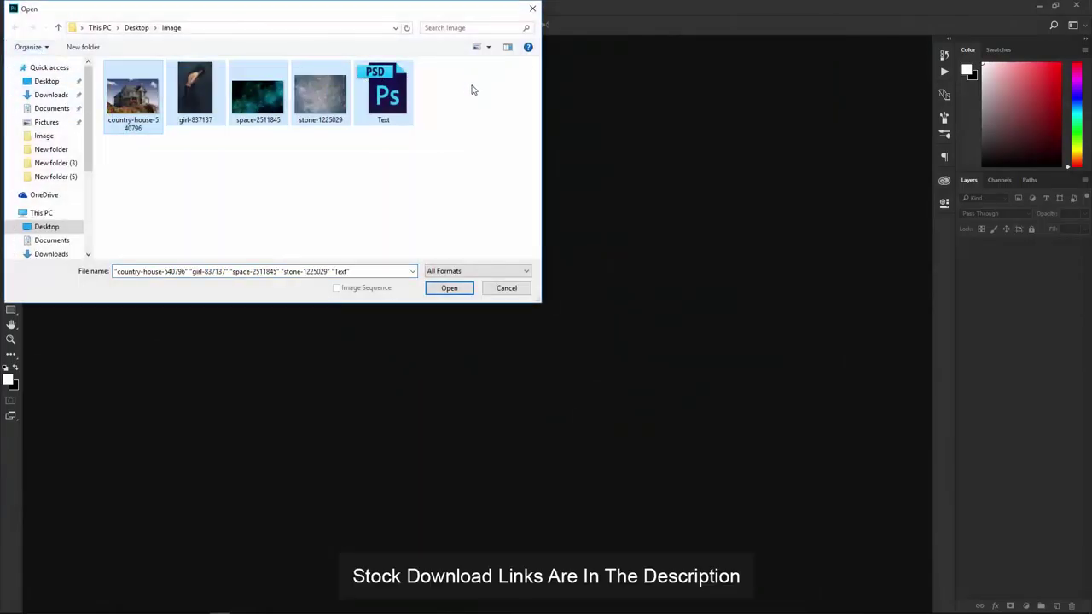
pyautogui.click(458, 288)
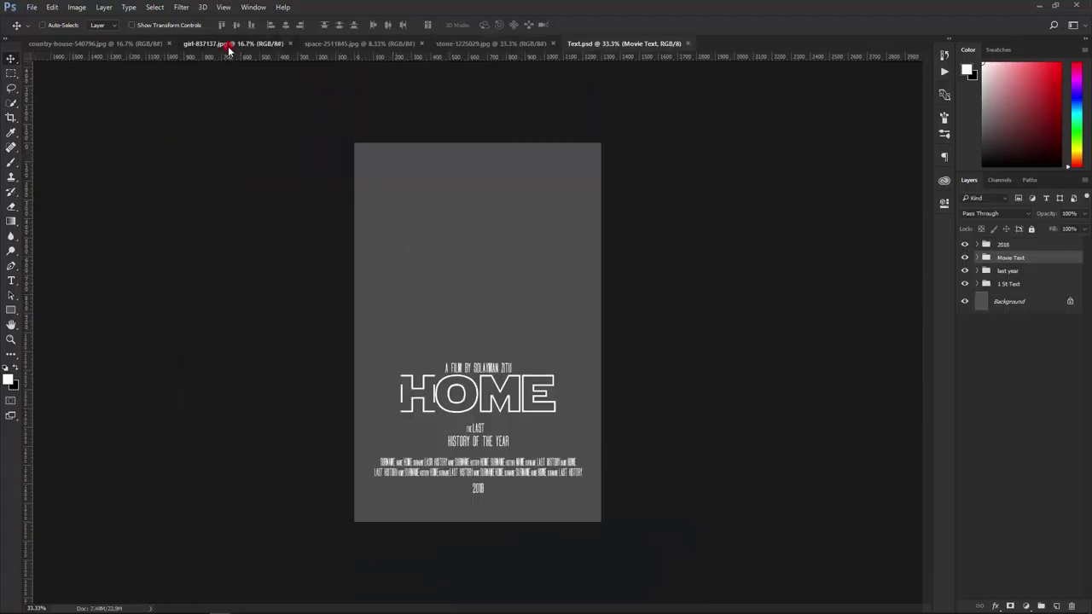
pyautogui.click(227, 45)
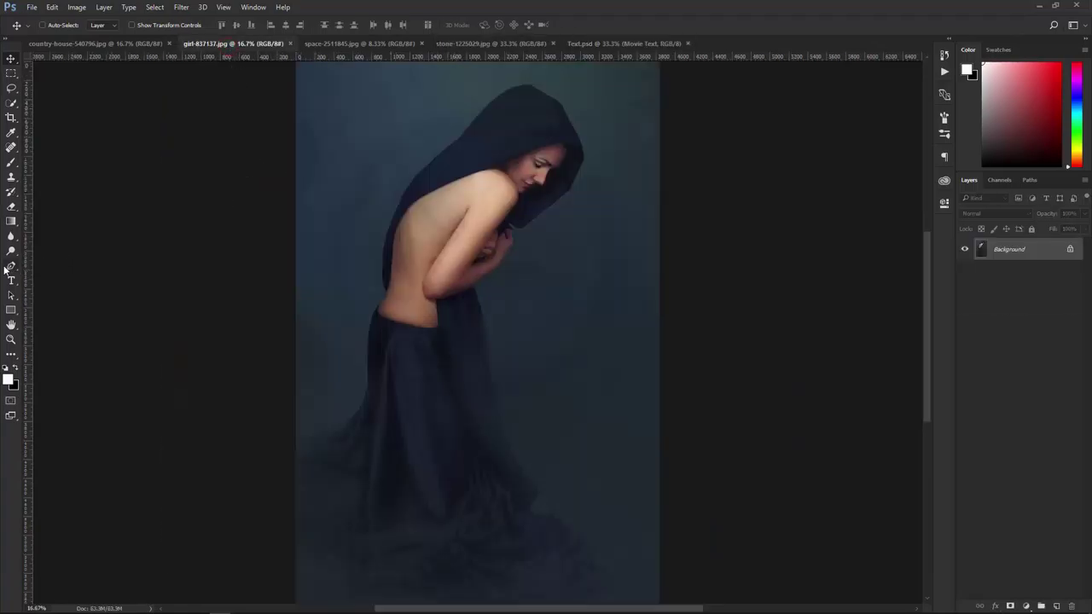
# - Start a Pen path along the skirt hem and up the figure's left edge
pyautogui.click(11, 266)
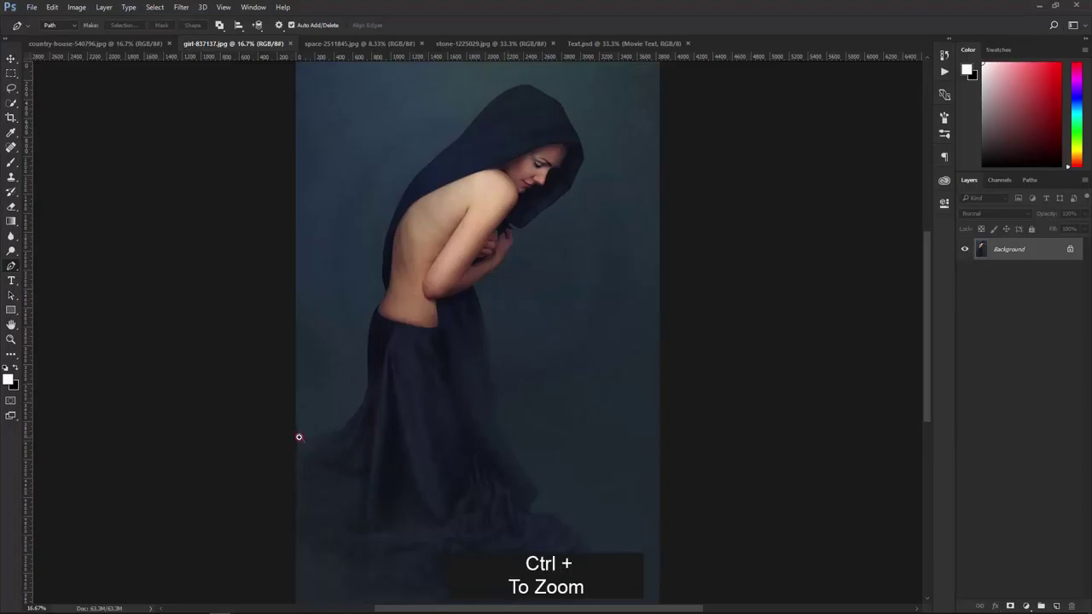
pyautogui.hotkey('ctrl', '+')
pyautogui.hotkey('ctrl', '+')
pyautogui.hotkey('ctrl', '+')
pyautogui.hotkey('ctrl', '+')
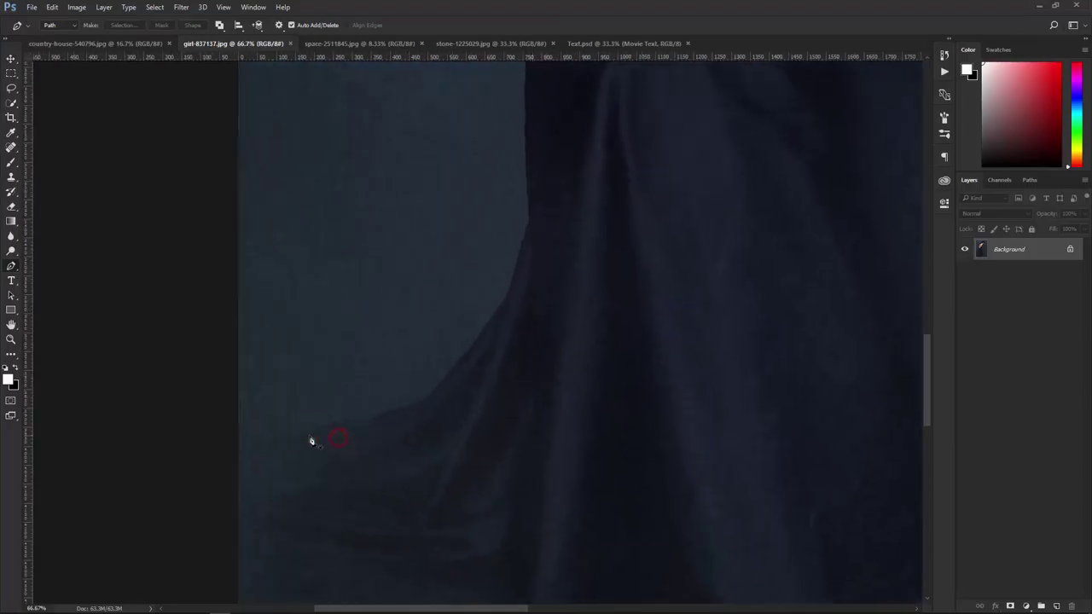
pyautogui.click(237, 449)
pyautogui.click(267, 438)
pyautogui.click(299, 432)
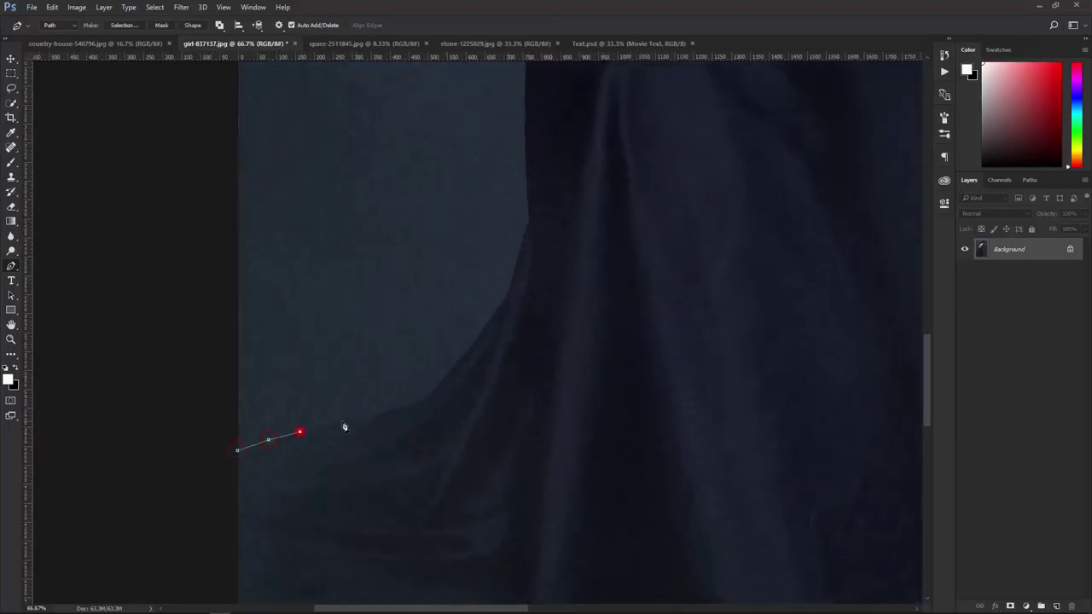
pyautogui.click(376, 414)
pyautogui.click(481, 334)
pyautogui.click(501, 312)
pyautogui.moveTo(512, 265); pyautogui.dragTo(333, 363)
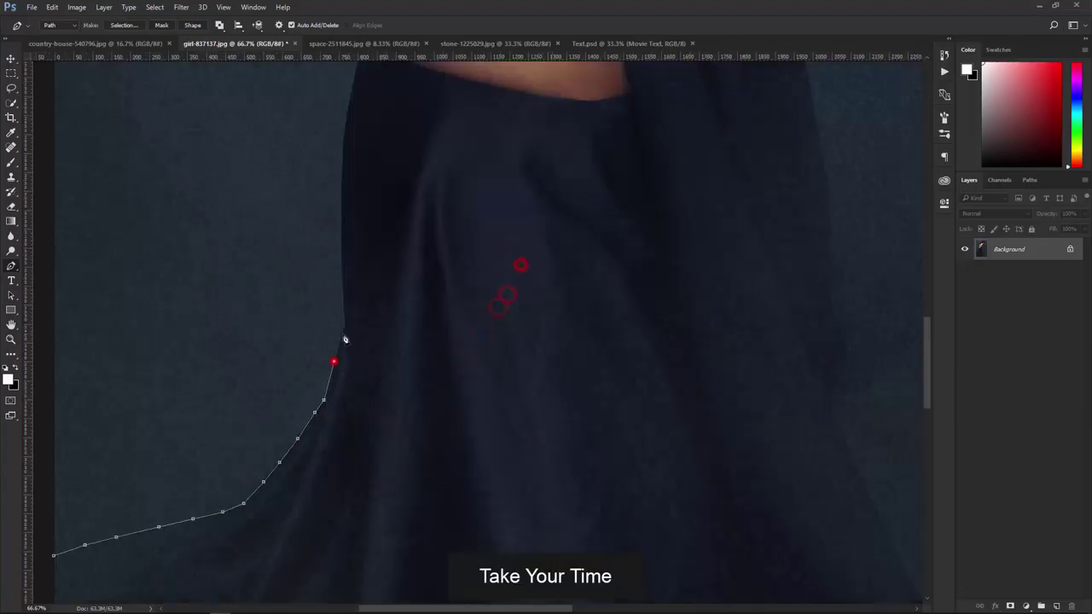
pyautogui.click(341, 286)
pyautogui.click(341, 209)
pyautogui.click(344, 163)
# - Continue the path up the waist and along the figure's back
pyautogui.moveTo(344, 164); pyautogui.dragTo(275, 400)
pyautogui.click(276, 373)
pyautogui.click(283, 350)
pyautogui.click(291, 326)
pyautogui.click(299, 315)
pyautogui.click(308, 302)
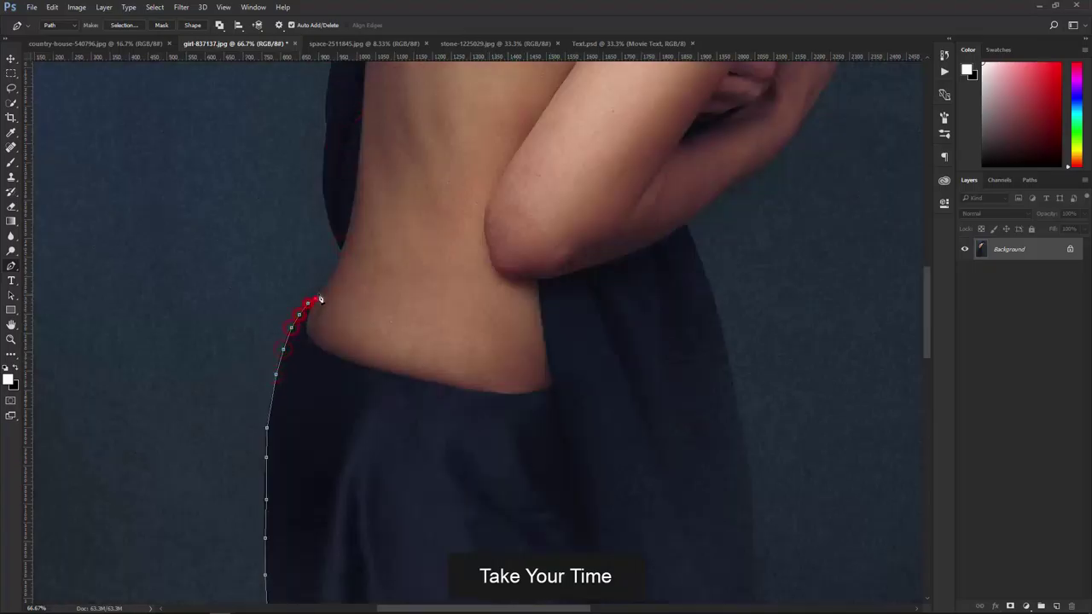
pyautogui.click(335, 229)
pyautogui.click(330, 171)
pyautogui.moveTo(328, 128); pyautogui.dragTo(281, 359)
pyautogui.click(278, 319)
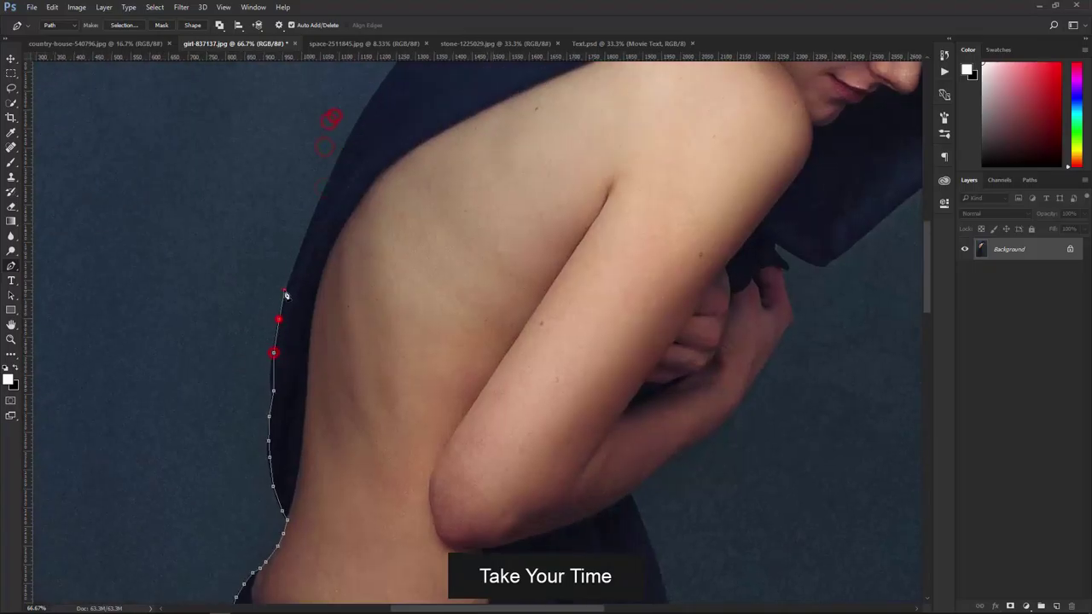
pyautogui.click(294, 261)
pyautogui.click(310, 221)
pyautogui.click(341, 171)
pyautogui.click(351, 140)
# - Extend the path up the left edge of the hood
pyautogui.moveTo(376, 102); pyautogui.dragTo(247, 299)
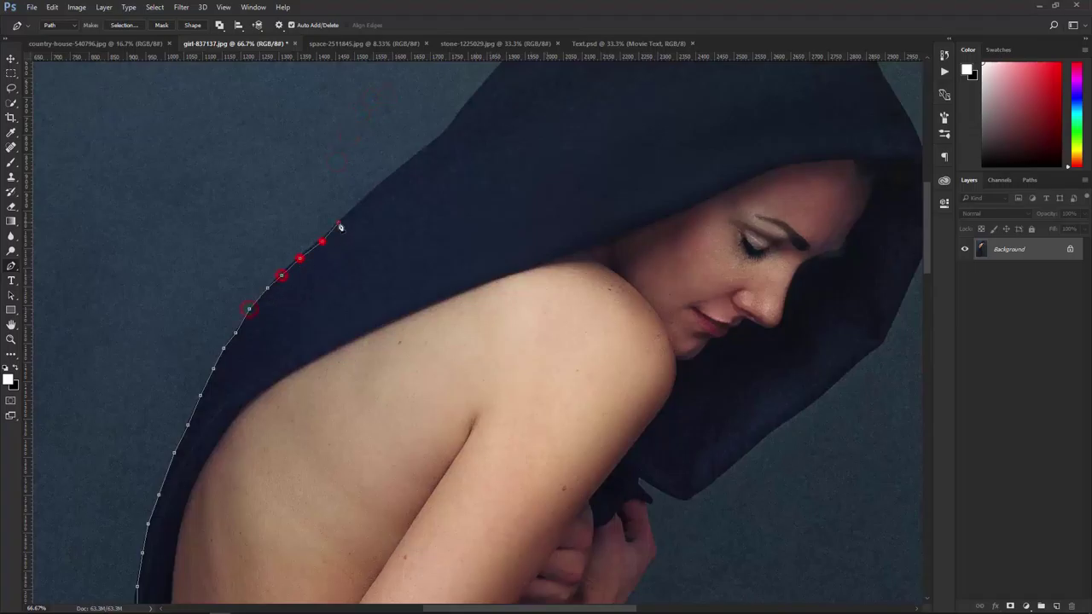
pyautogui.click(267, 288)
pyautogui.click(321, 241)
pyautogui.click(369, 190)
pyautogui.click(427, 151)
pyautogui.moveTo(468, 110); pyautogui.dragTo(221, 341)
pyautogui.click(193, 362)
pyautogui.click(221, 332)
pyautogui.click(246, 303)
pyautogui.click(279, 274)
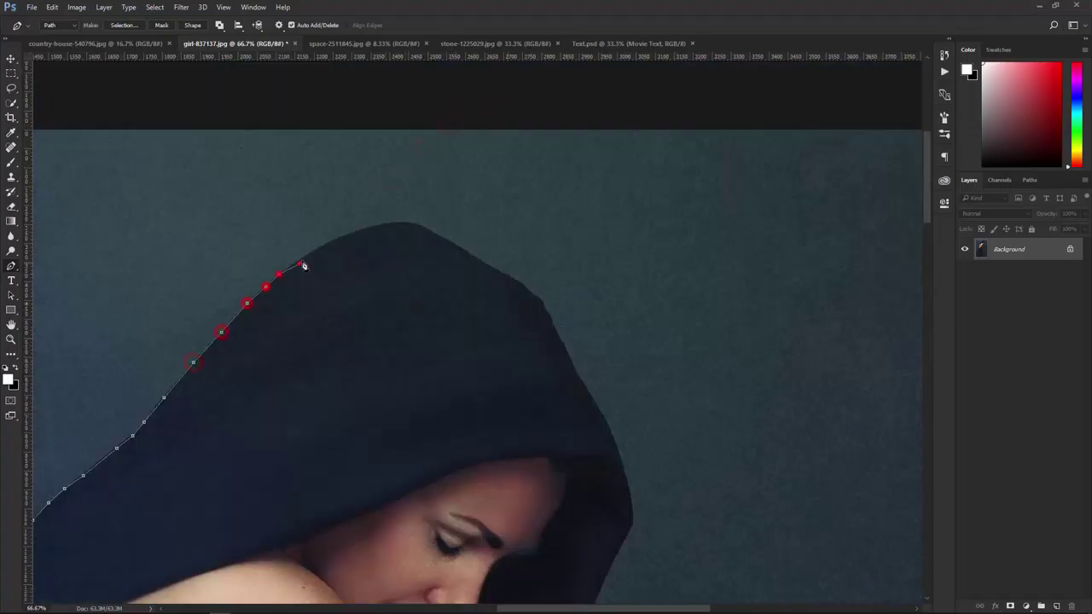
# - Trace across the top of the hood and down its right side
pyautogui.click(367, 227)
pyautogui.click(395, 223)
pyautogui.click(441, 238)
pyautogui.click(460, 248)
pyautogui.click(486, 263)
pyautogui.click(512, 276)
pyautogui.click(561, 333)
pyautogui.click(578, 365)
# - Continue the path down the hood's right edge
pyautogui.moveTo(604, 465); pyautogui.dragTo(532, 235)
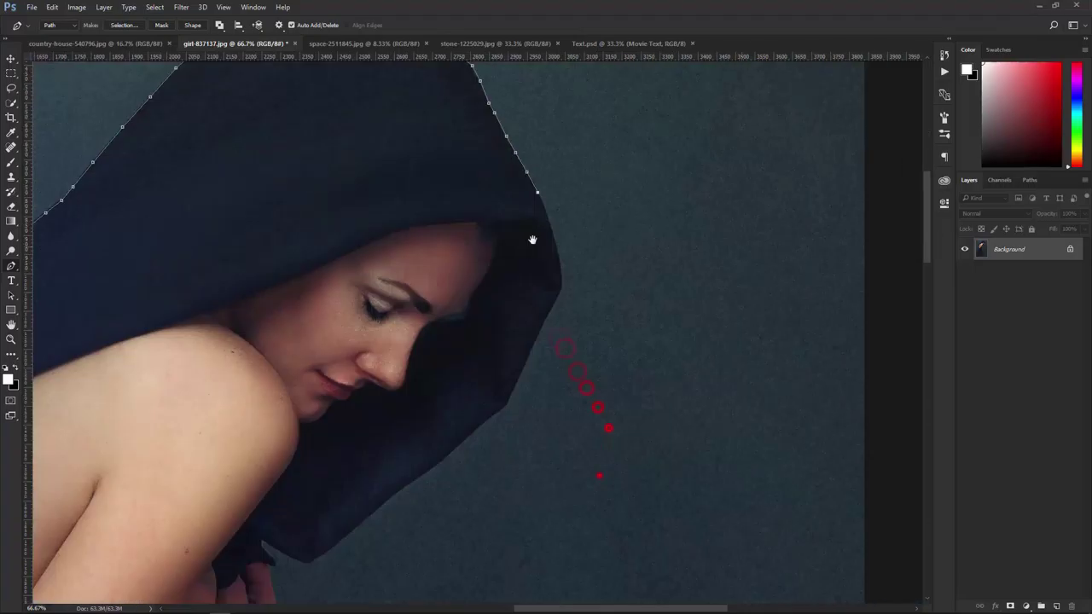
pyautogui.click(547, 218)
pyautogui.click(561, 260)
pyautogui.click(560, 288)
pyautogui.click(543, 331)
pyautogui.click(520, 384)
pyautogui.click(477, 435)
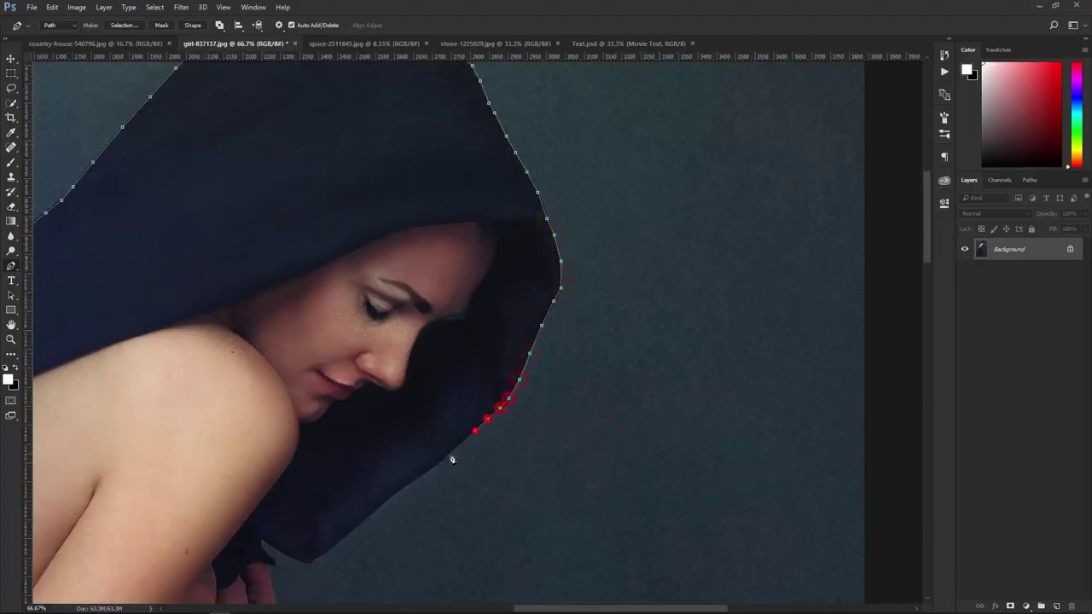
pyautogui.click(413, 485)
# - Trace around the hood bottom, the hand and the forearm
pyautogui.moveTo(355, 538); pyautogui.dragTo(450, 383)
pyautogui.click(409, 411)
pyautogui.click(385, 405)
pyautogui.click(357, 393)
pyautogui.click(365, 415)
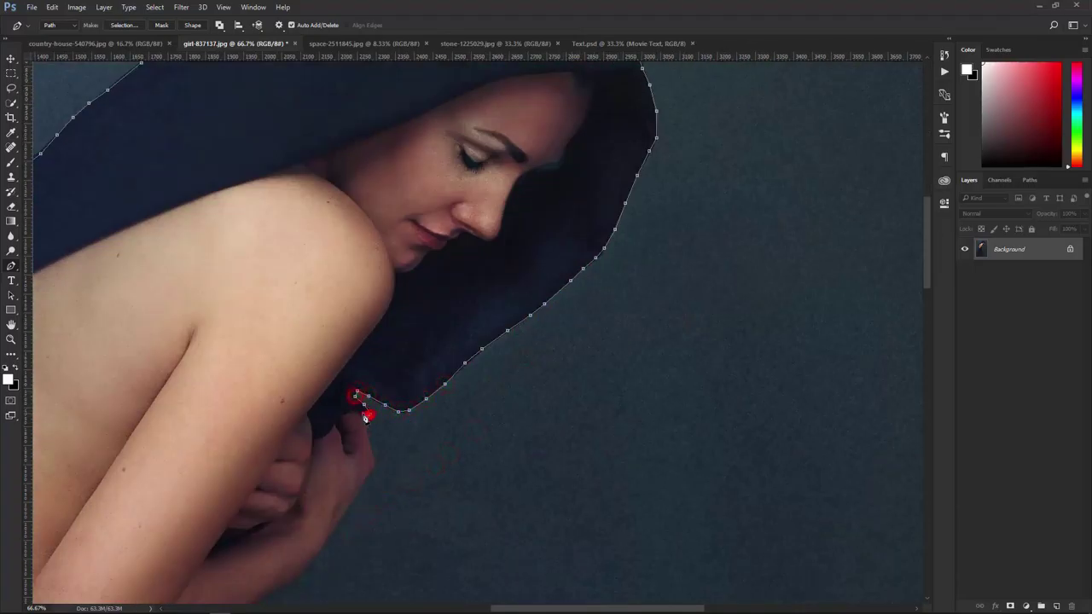
pyautogui.click(372, 446)
pyautogui.click(366, 478)
pyautogui.click(345, 511)
pyautogui.moveTo(338, 531); pyautogui.dragTo(376, 408)
pyautogui.click(358, 432)
pyautogui.click(325, 461)
pyautogui.click(279, 489)
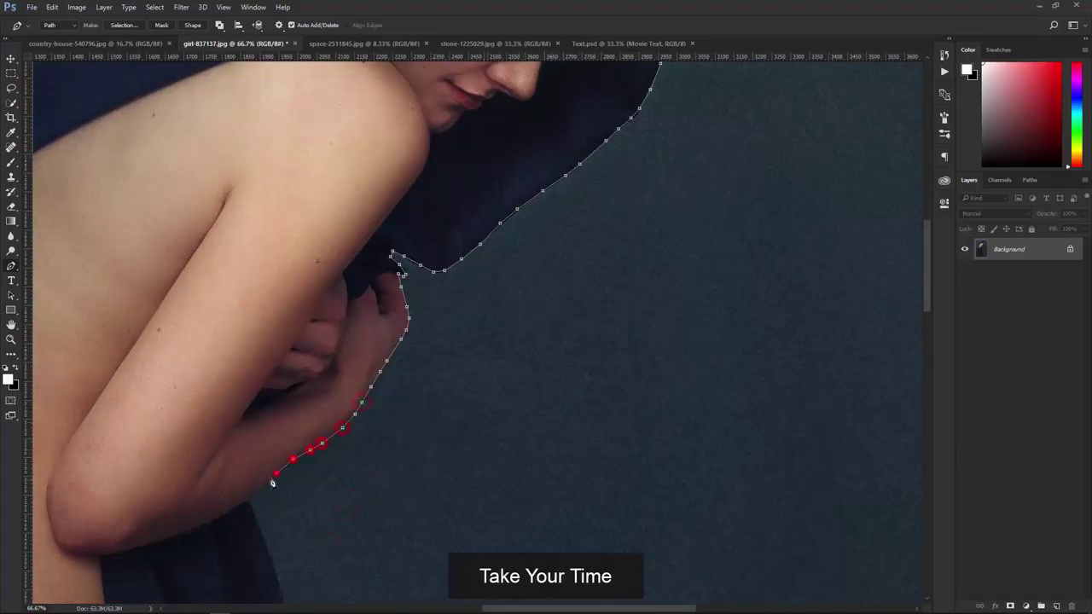
# - Follow the dress edge downward
pyautogui.moveTo(260, 544); pyautogui.dragTo(268, 370)
pyautogui.click(297, 448)
pyautogui.moveTo(301, 478); pyautogui.dragTo(296, 359)
pyautogui.click(298, 371)
pyautogui.click(300, 402)
pyautogui.click(312, 500)
pyautogui.moveTo(310, 558); pyautogui.dragTo(323, 349)
pyautogui.click(327, 339)
pyautogui.click(352, 397)
pyautogui.click(394, 491)
# - Trace diagonally down the dress and along its bottom
pyautogui.moveTo(417, 548); pyautogui.dragTo(307, 285)
pyautogui.click(350, 338)
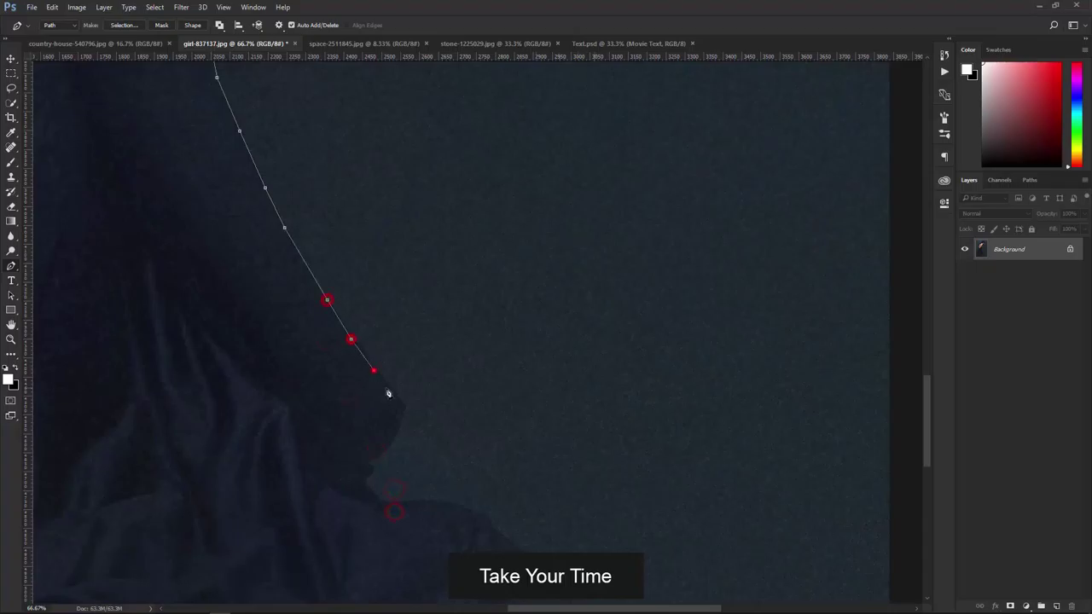
pyautogui.click(400, 403)
pyautogui.click(370, 465)
pyautogui.click(368, 482)
pyautogui.click(441, 503)
pyautogui.click(505, 537)
# - Run the path to the photo's bottom corner and close it at the starting anchor
pyautogui.moveTo(536, 559); pyautogui.dragTo(307, 278)
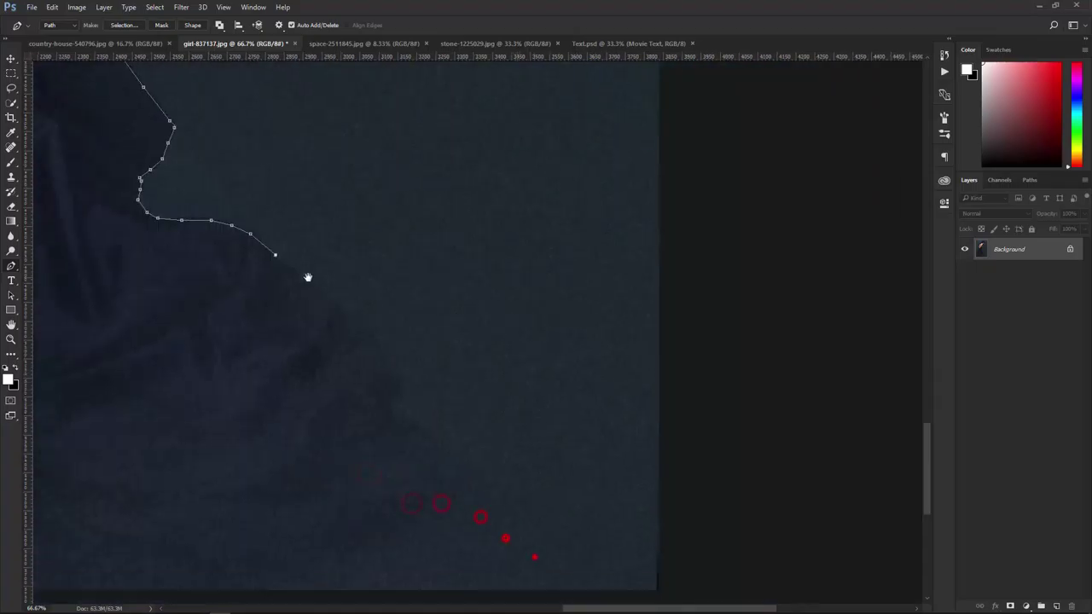
pyautogui.click(381, 345)
pyautogui.click(510, 509)
pyautogui.click(551, 532)
pyautogui.click(595, 561)
pyautogui.click(639, 595)
pyautogui.hotkey('ctrl', '-')
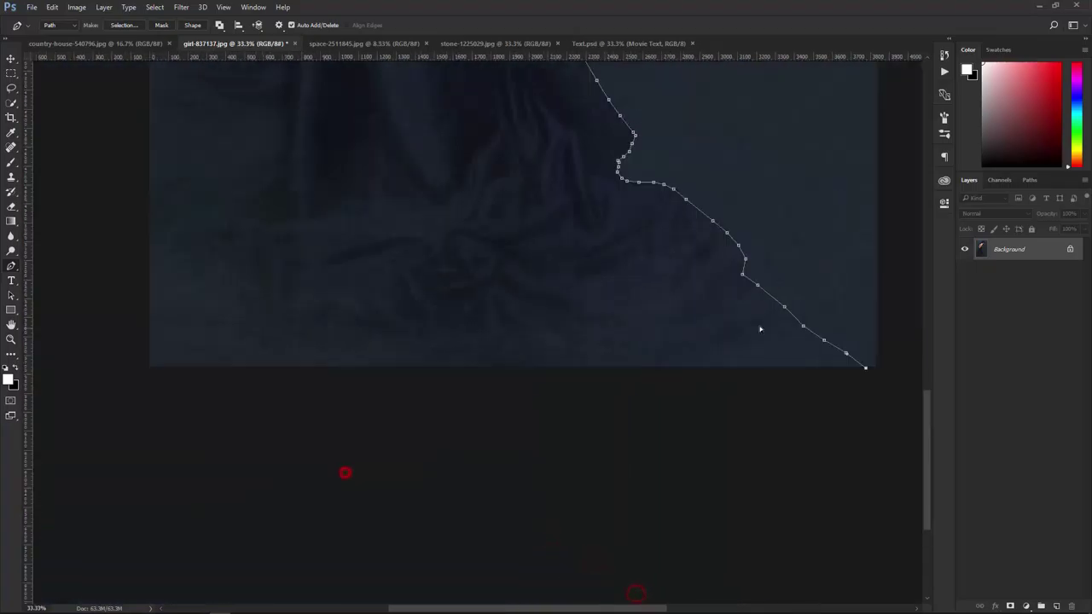
pyautogui.click(204, 307)
pyautogui.rightClick(331, 312)
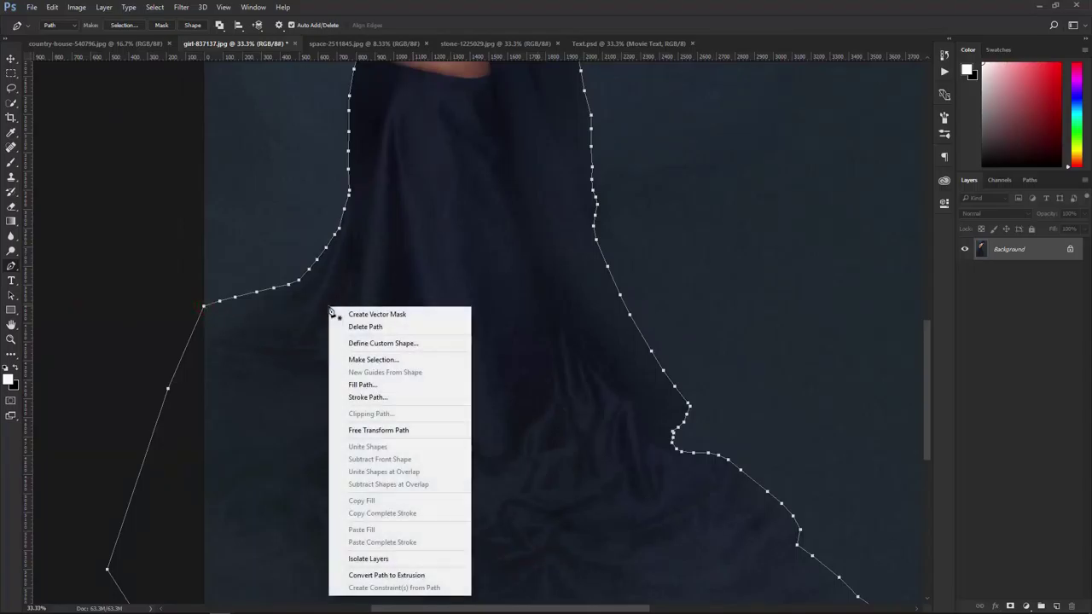
# - Turn the path into a selection, mask the woman's layer with it and rename the layer Model
pyautogui.click(370, 360)
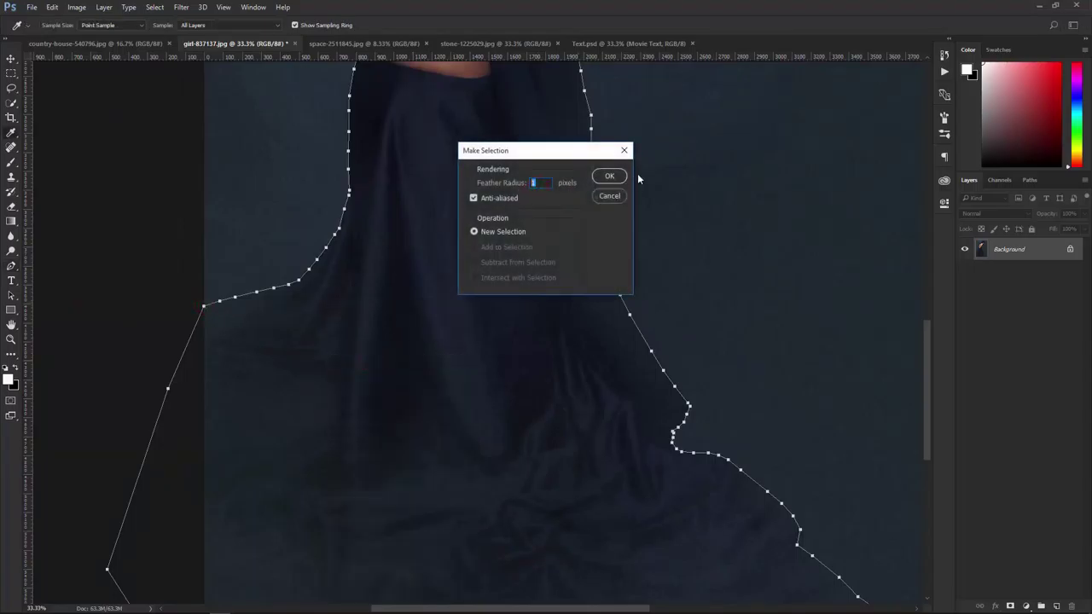
pyautogui.click(610, 176)
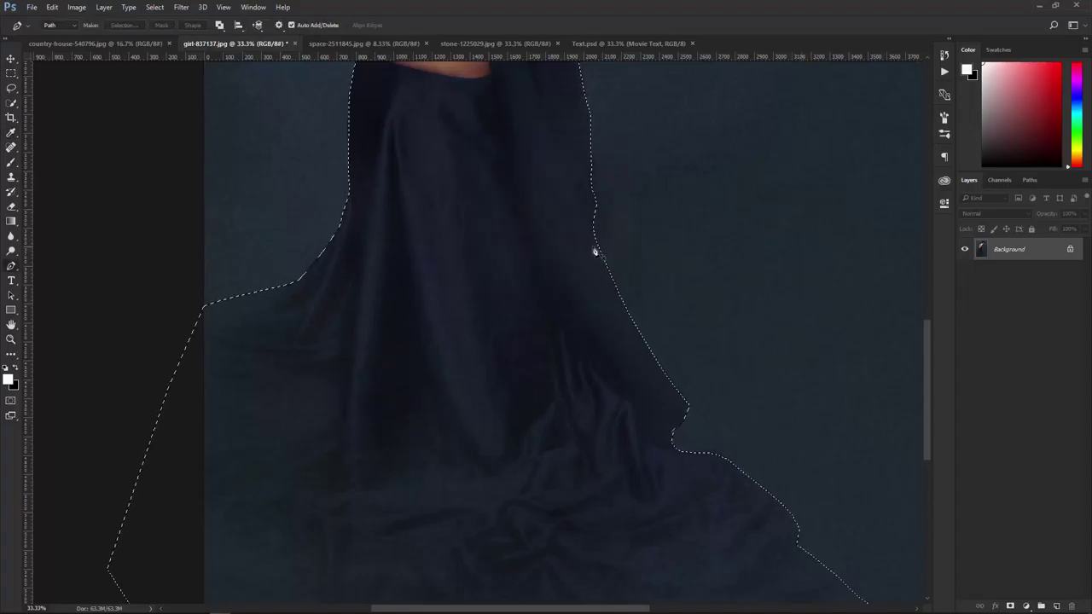
pyautogui.click(1011, 605)
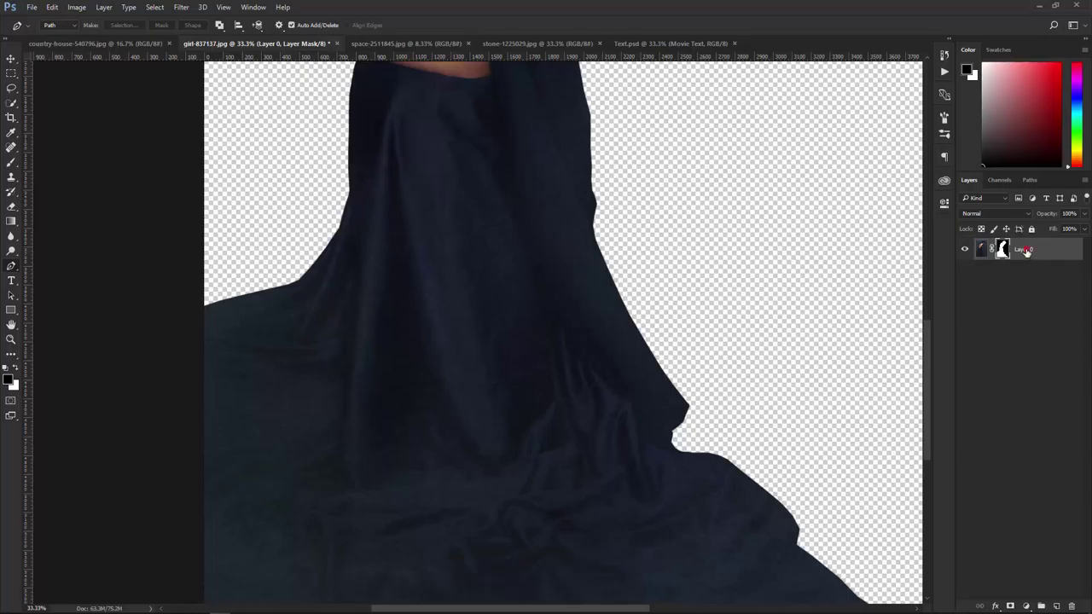
pyautogui.doubleClick(1024, 249)
pyautogui.write('Model')
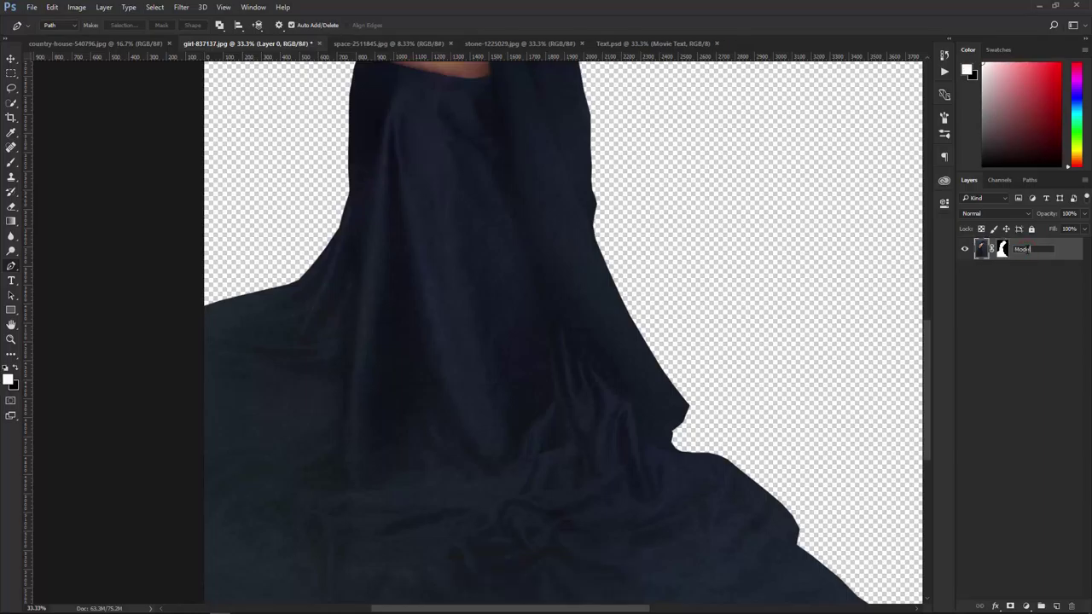
pyautogui.press('Return')
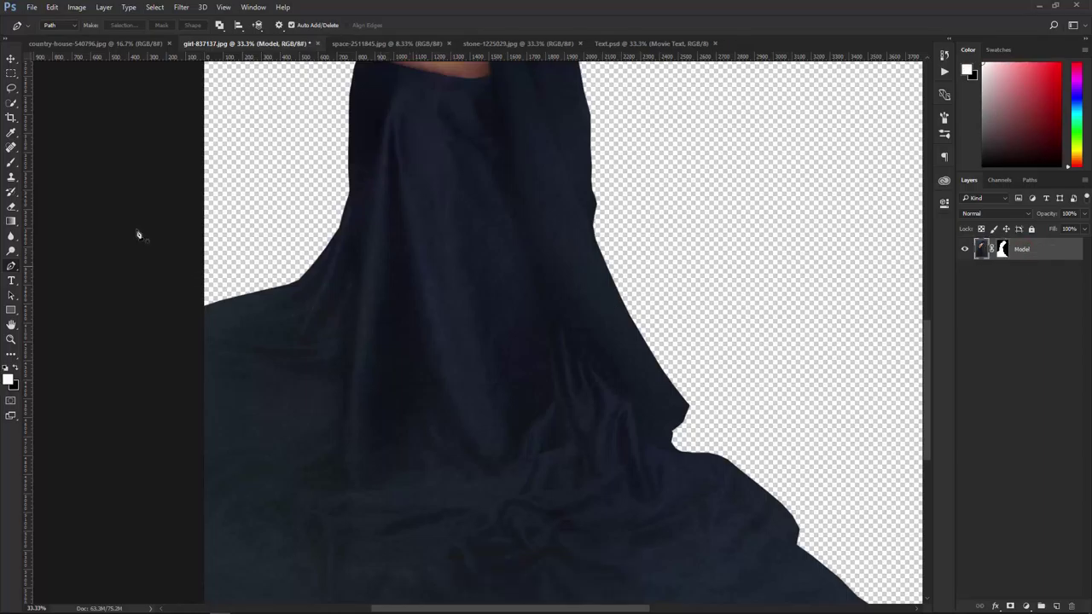
pyautogui.click(11, 59)
pyautogui.click(32, 7)
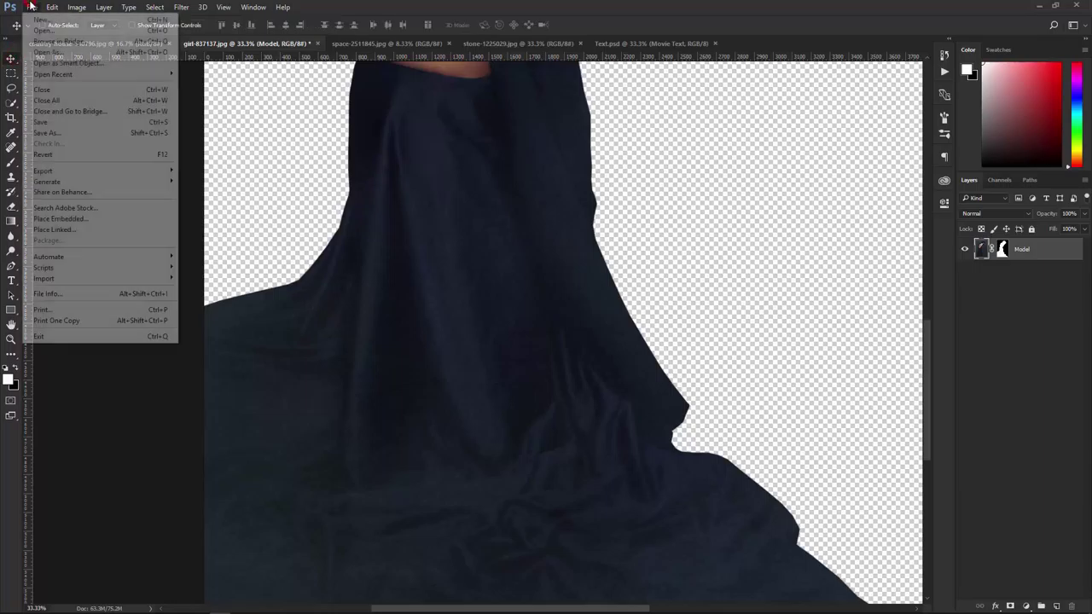
# - Create a new white 1300 × 2000 px document named Movie Poster
pyautogui.click(35, 19)
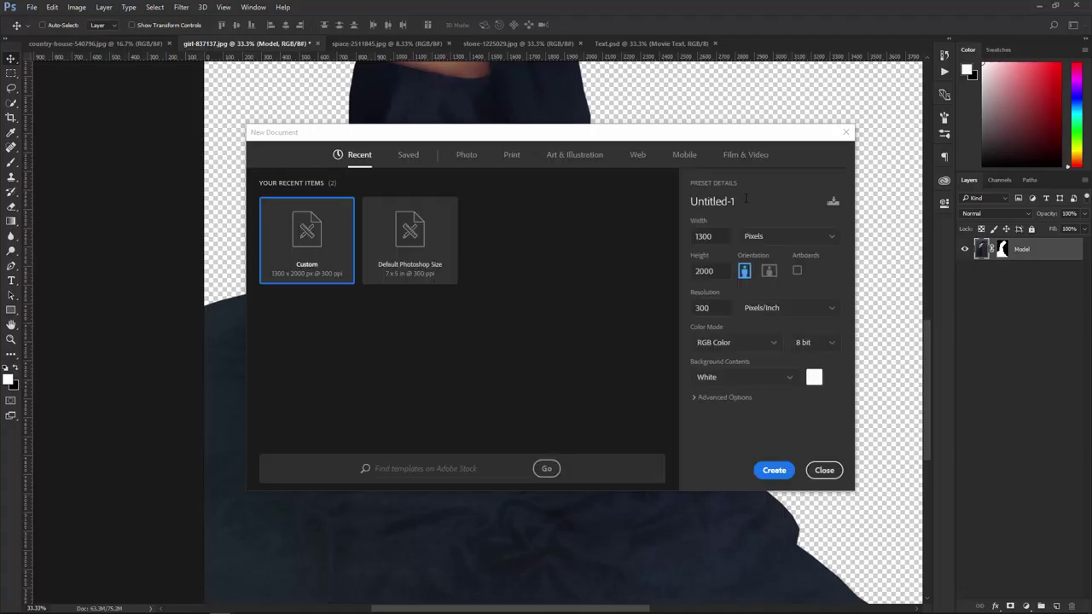
pyautogui.write('Movie Poster')
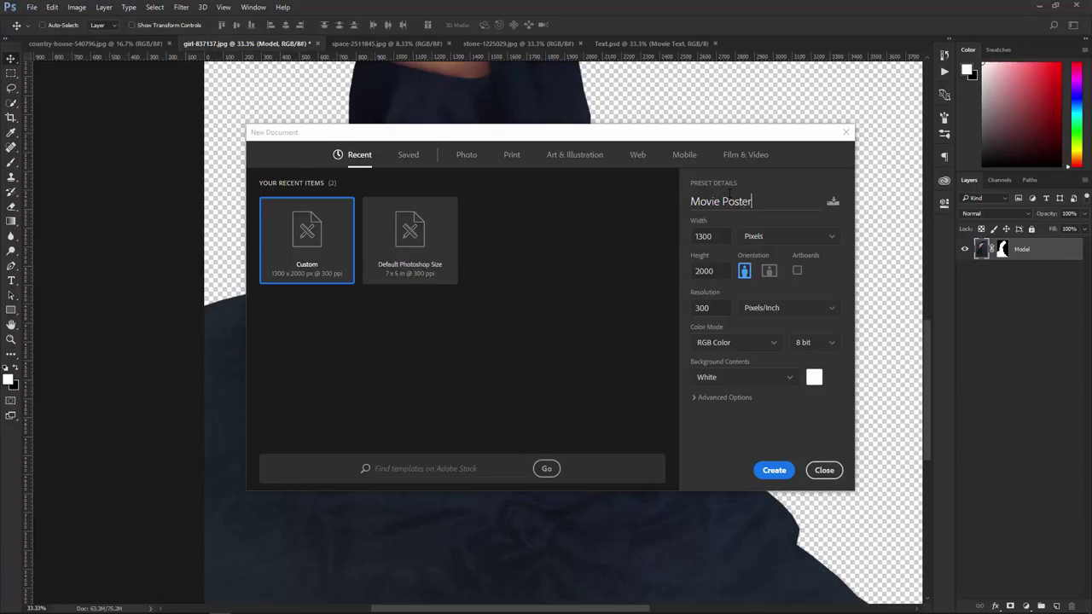
pyautogui.click(723, 270)
pyautogui.click(721, 306)
pyautogui.click(773, 470)
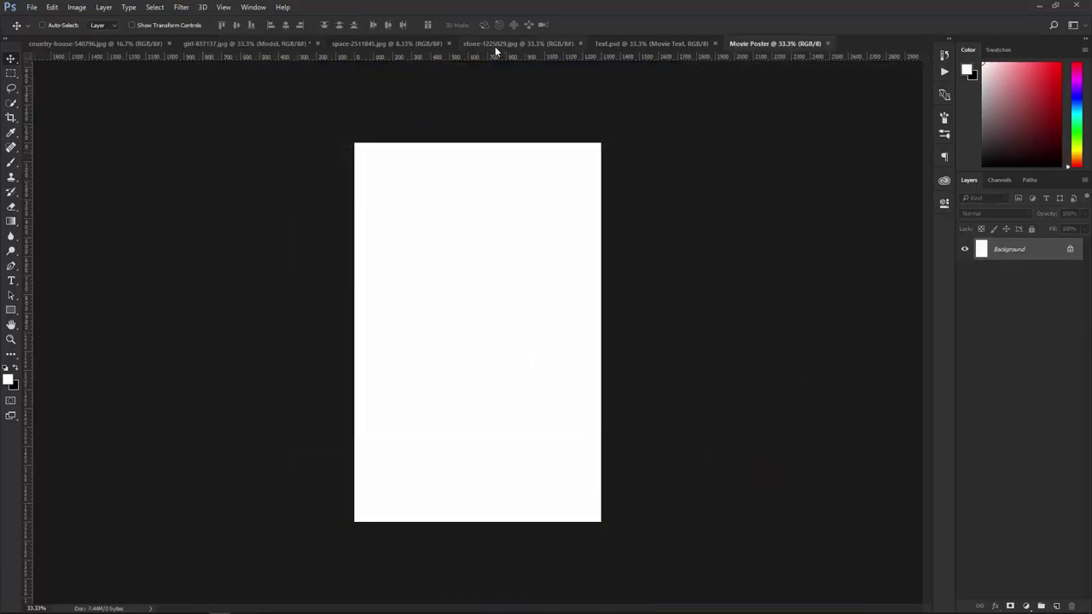
# - Copy the masked Model layer from the girl photo into the Movie Poster document
pyautogui.click(271, 44)
pyautogui.moveTo(452, 205); pyautogui.dragTo(526, 323)
pyautogui.hotkey('ctrl', '-')
pyautogui.hotkey('ctrl', '-')
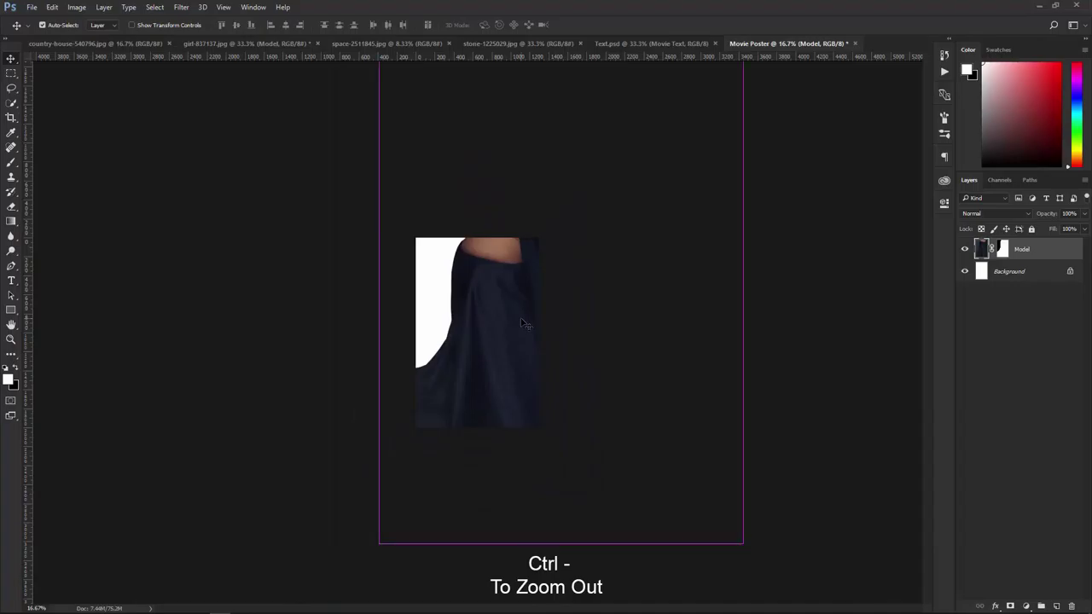
# - Scale the model down to fit inside the white canvas, resting on its bottom edge
pyautogui.hotkey('ctrl', 't')
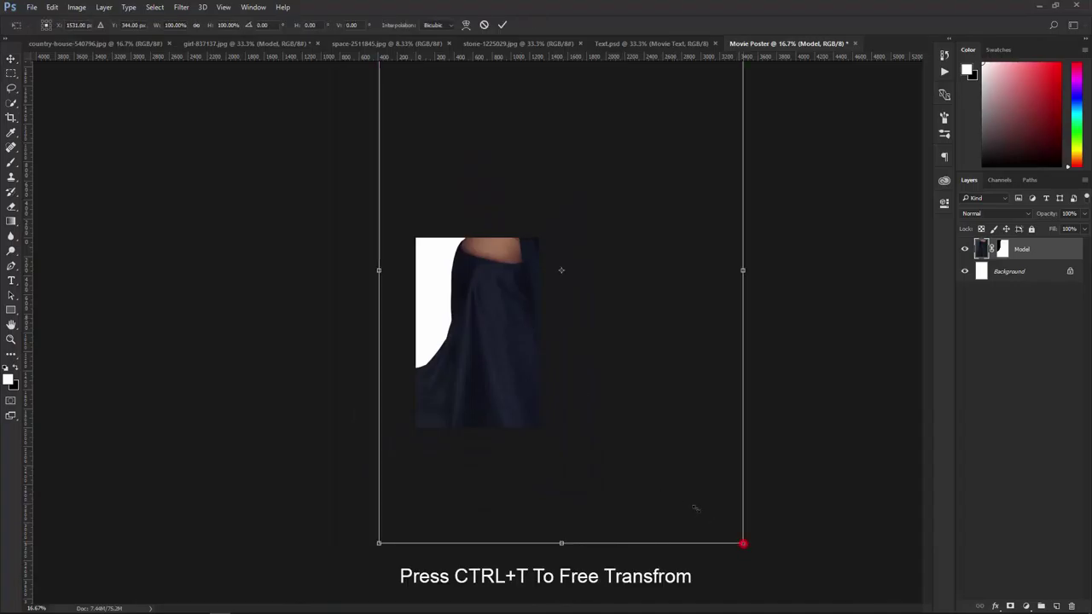
pyautogui.moveTo(743, 543); pyautogui.dragTo(598, 372)
pyautogui.moveTo(581, 279); pyautogui.dragTo(495, 346)
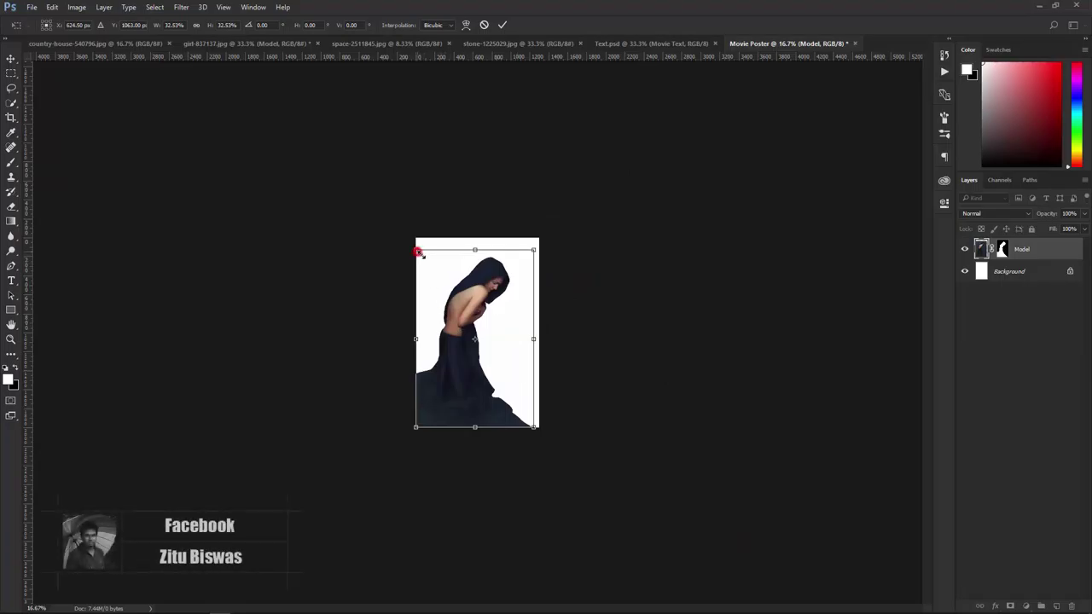
pyautogui.moveTo(533, 250); pyautogui.dragTo(497, 289)
pyautogui.click(502, 25)
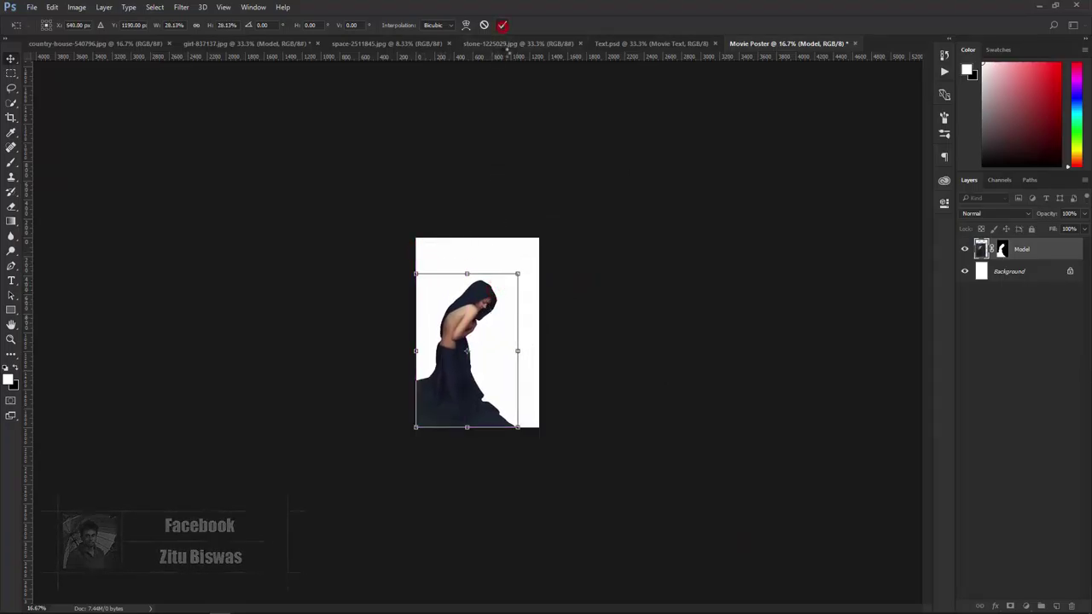
pyautogui.hotkey('ctrl', '+')
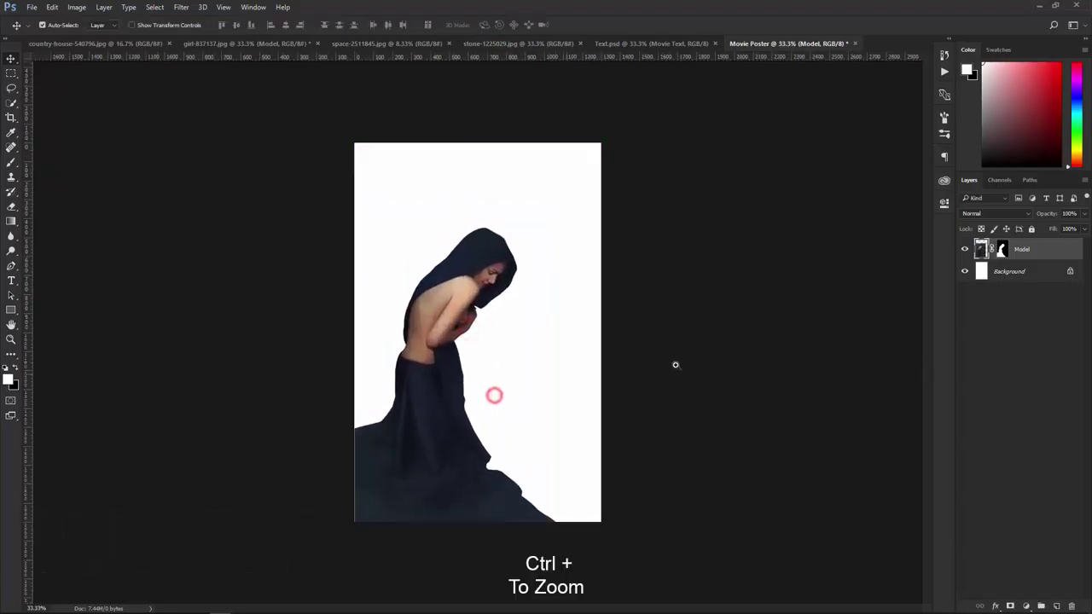
# - Delete the poster's white Background layer
pyautogui.click(1031, 273)
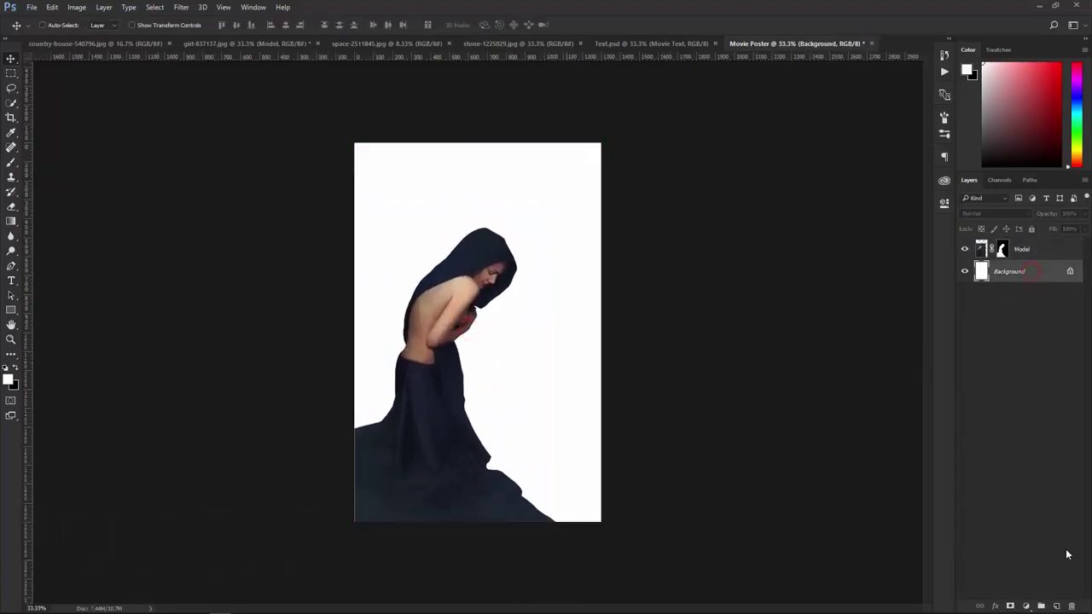
pyautogui.click(1069, 604)
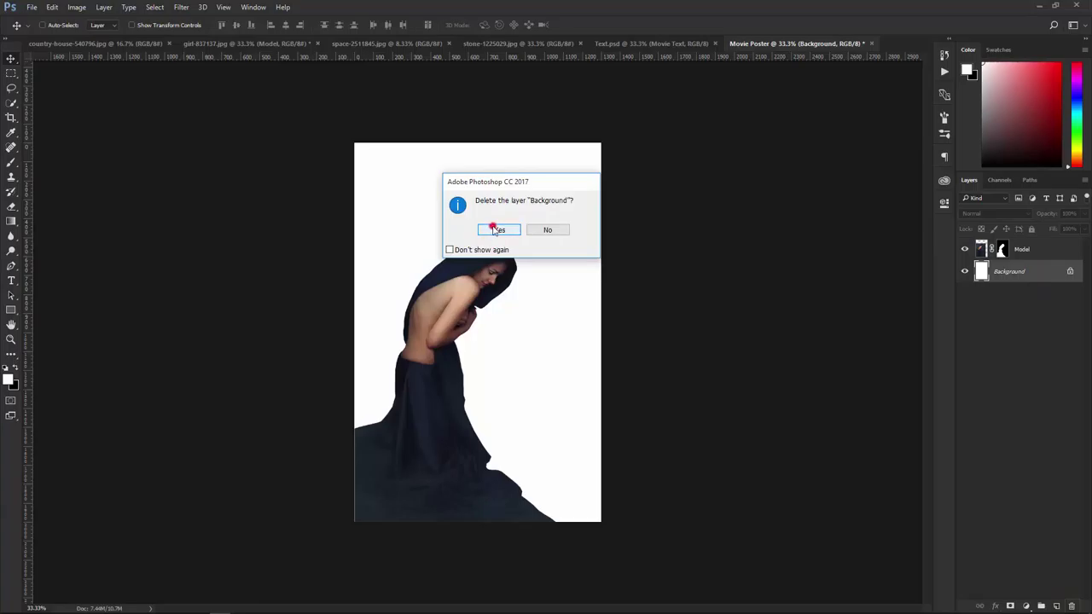
pyautogui.click(493, 226)
# - Duplicate Model, naming the lower copy Background and the upper one Model
pyautogui.moveTo(1028, 249); pyautogui.dragTo(1056, 605)
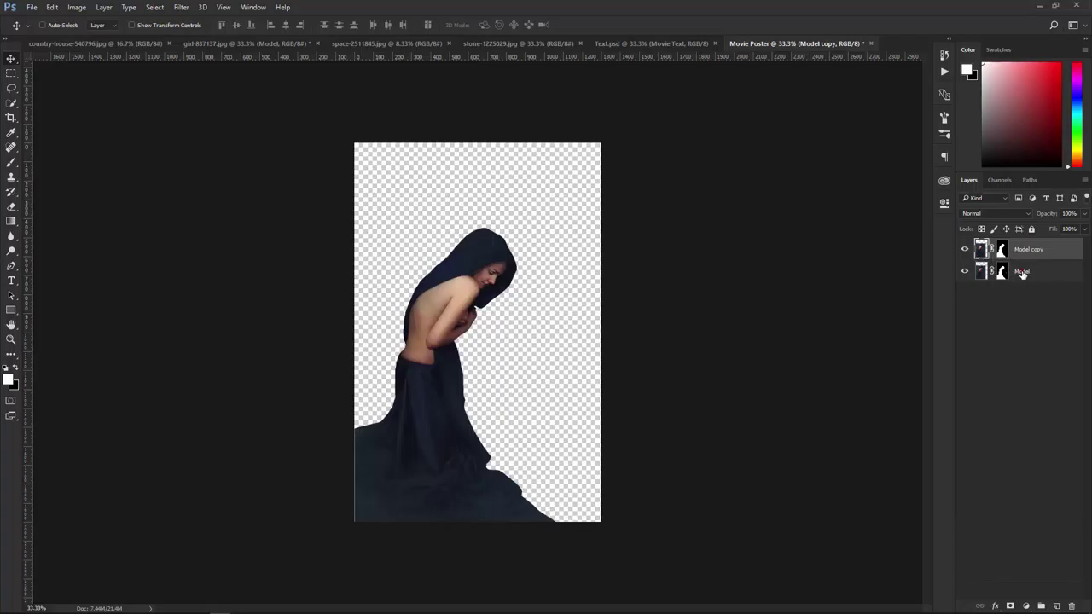
pyautogui.doubleClick(1023, 271)
pyautogui.write('Background')
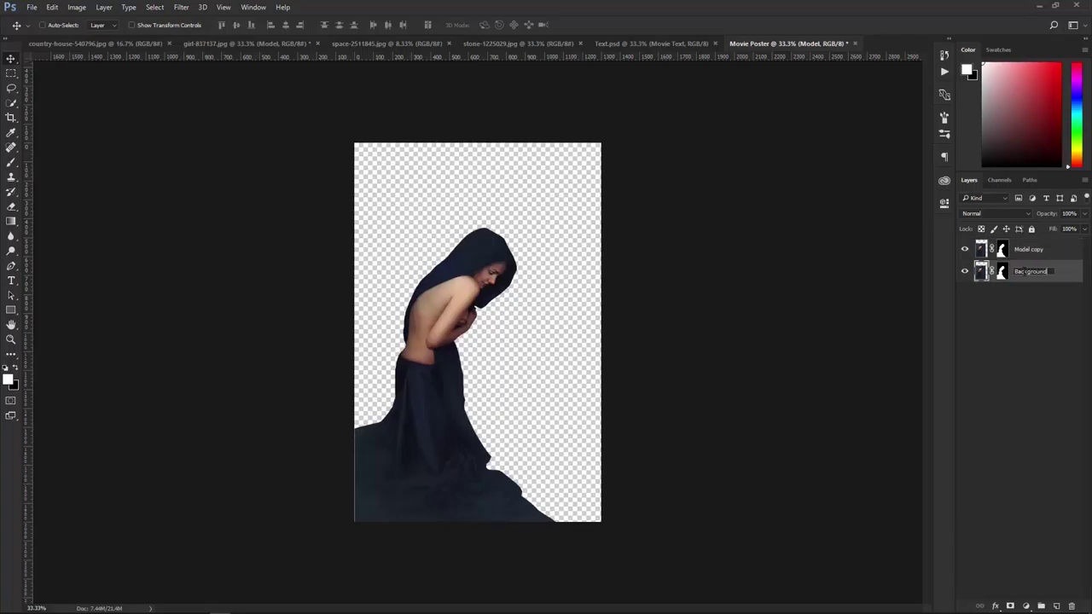
pyautogui.press('Return')
pyautogui.doubleClick(1026, 250)
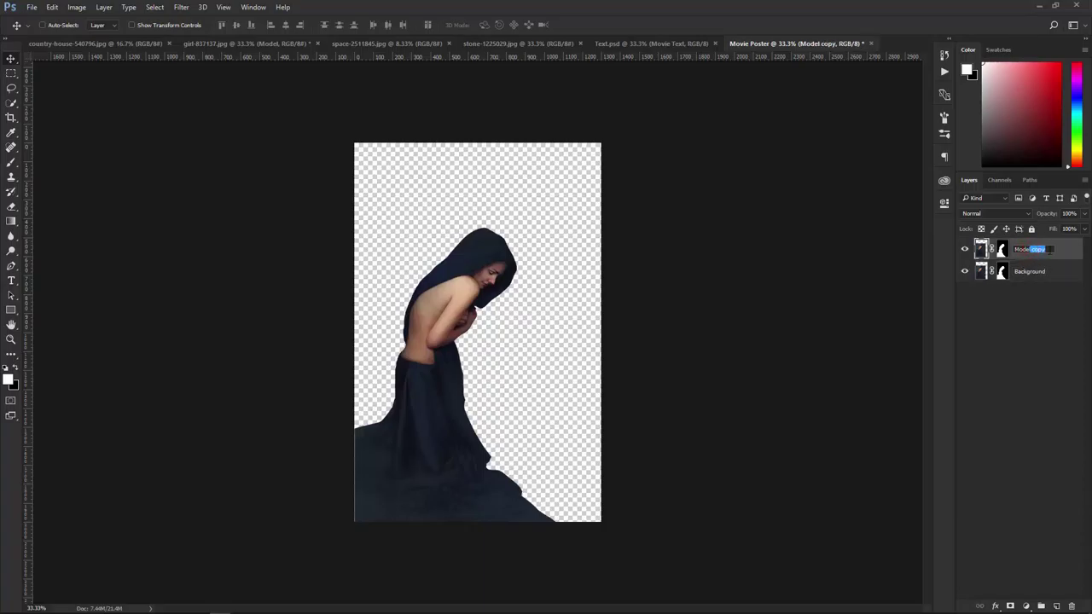
pyautogui.press('Return')
pyautogui.click(1002, 271)
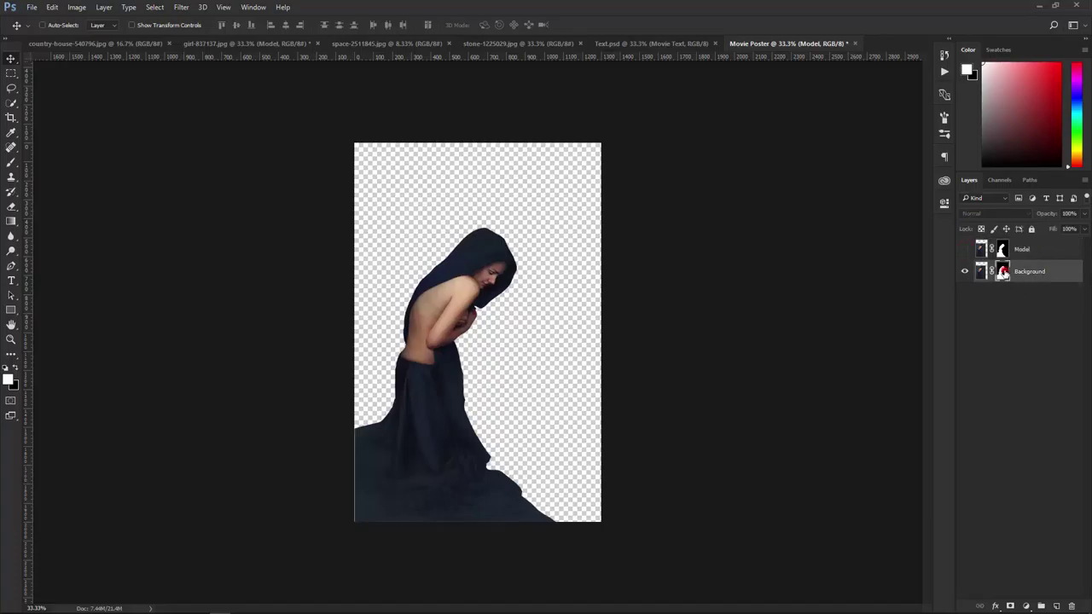
pyautogui.rightClick(1003, 273)
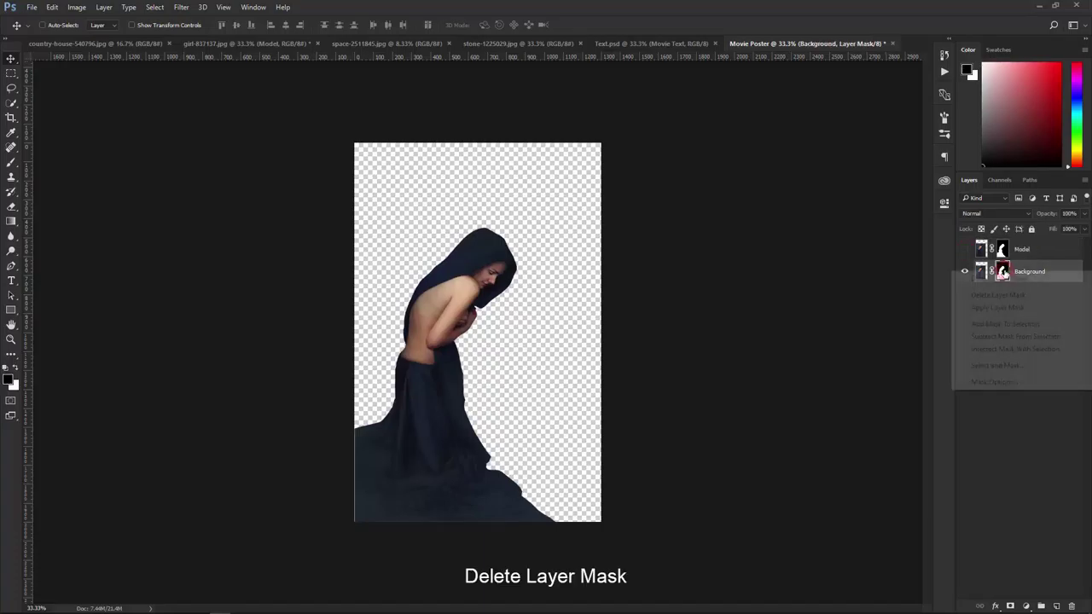
# - Remove the Background layer's mask and stretch its photo to fill the whole poster canvas
pyautogui.click(998, 294)
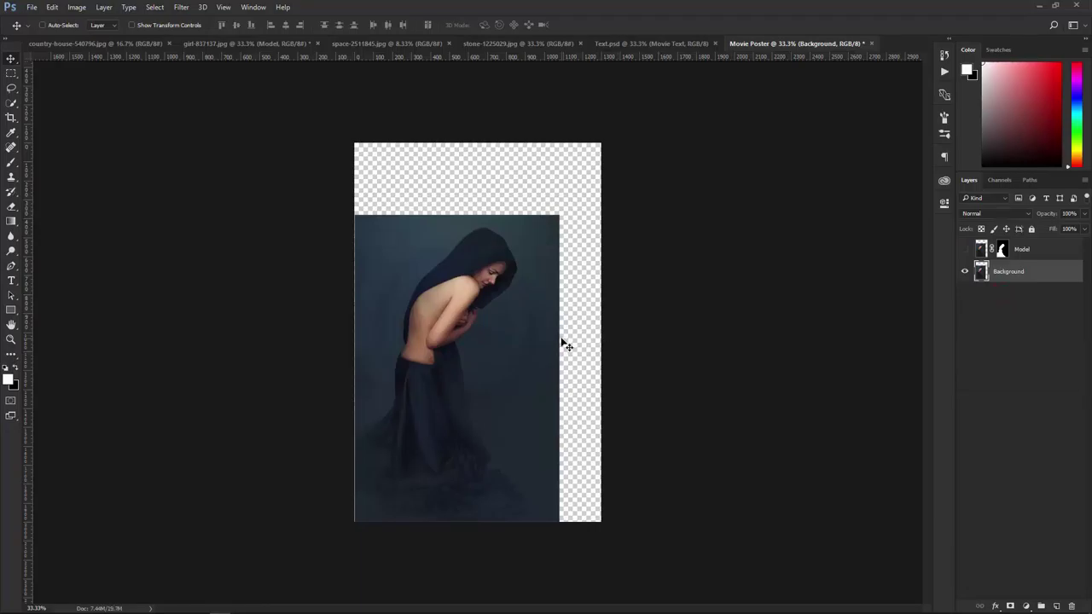
pyautogui.hotkey('ctrl', 't')
pyautogui.moveTo(457, 215); pyautogui.dragTo(457, 142)
pyautogui.moveTo(560, 334); pyautogui.dragTo(600, 333)
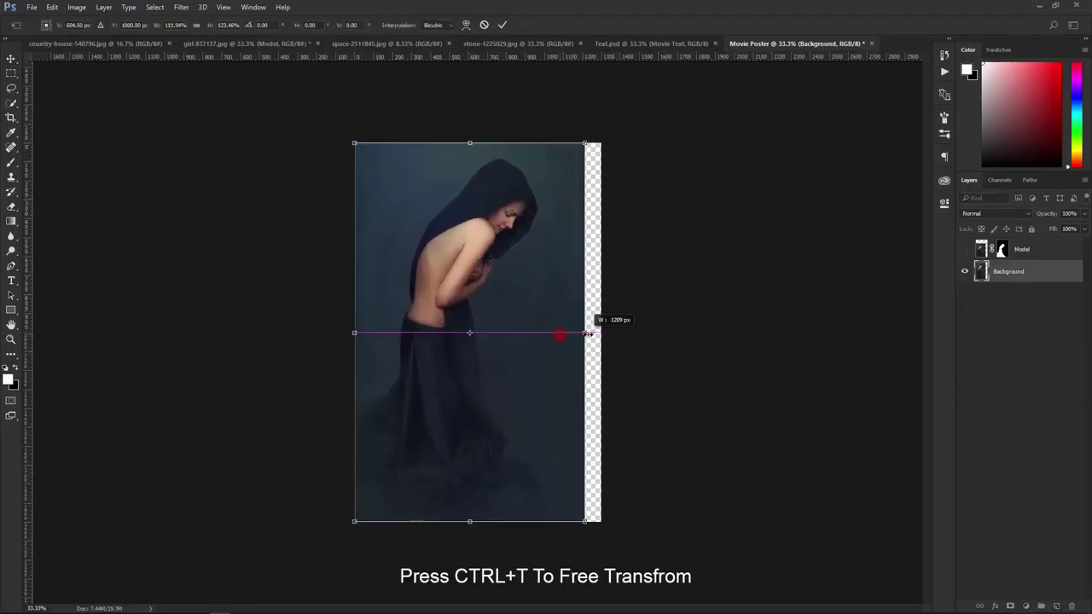
pyautogui.click(503, 26)
pyautogui.hotkey('ctrl', '+')
pyautogui.hotkey('ctrl', '+')
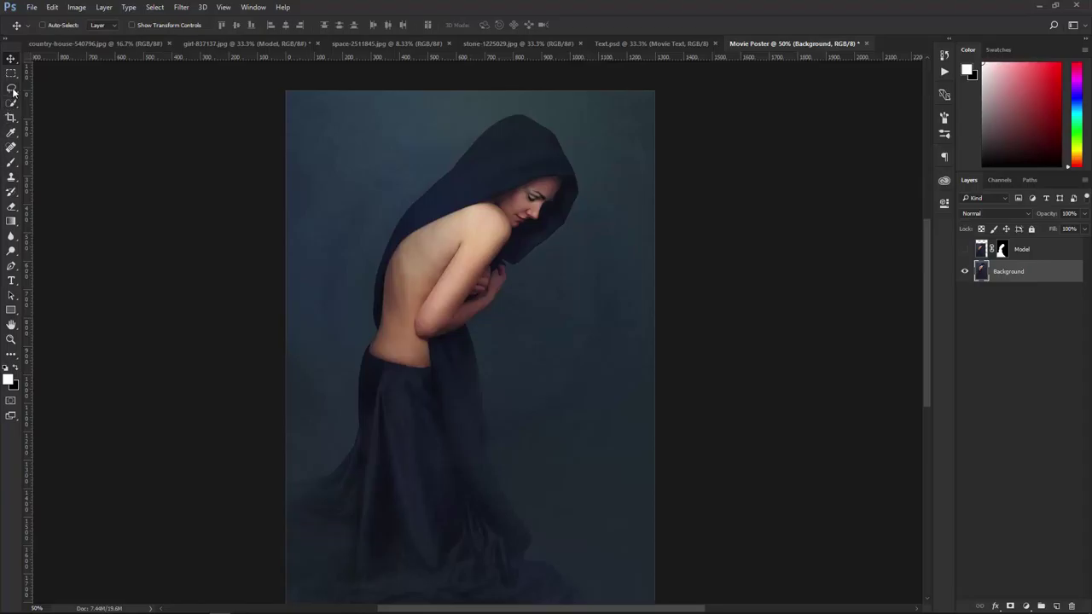
pyautogui.rightClick(12, 90)
# - Trace a polygonal lasso outline from the left canvas edge up the woman's back and over her hood
pyautogui.click(60, 100)
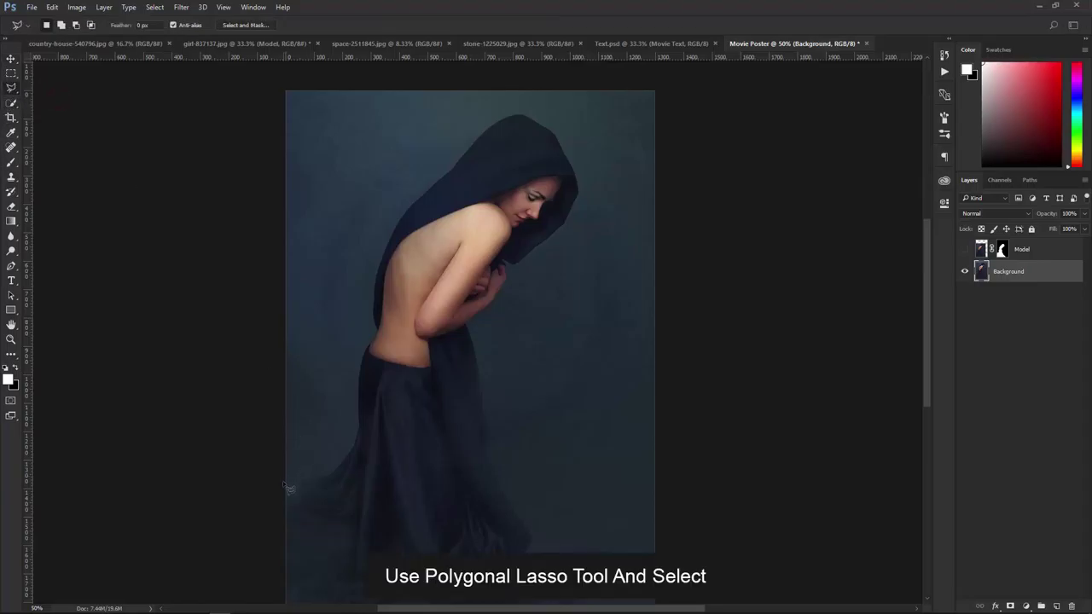
pyautogui.click(284, 483)
pyautogui.click(314, 469)
pyautogui.click(339, 449)
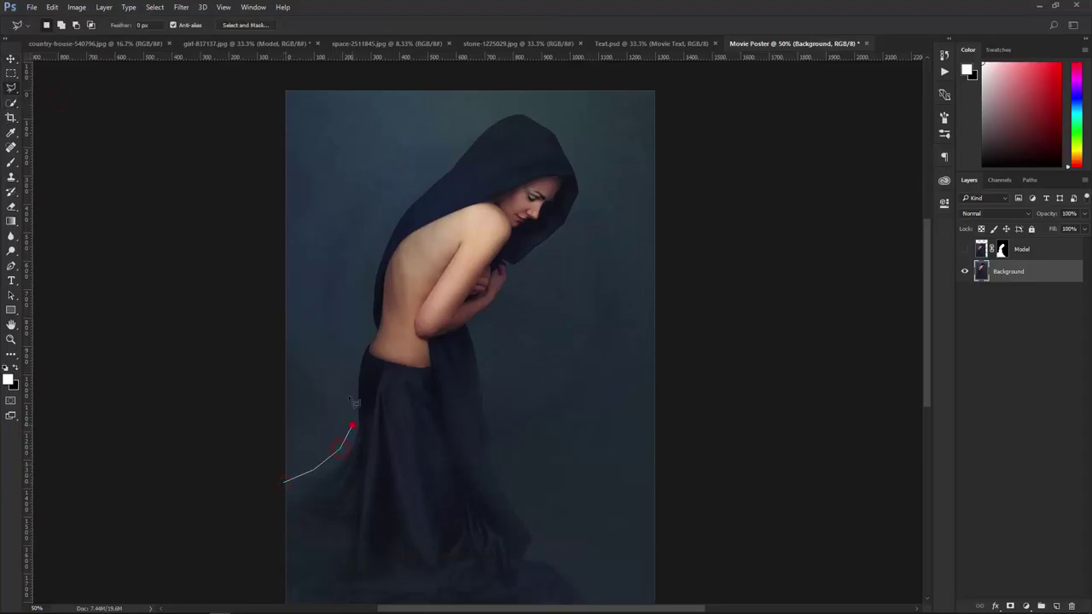
pyautogui.click(352, 425)
pyautogui.click(352, 359)
pyautogui.click(368, 329)
pyautogui.click(368, 284)
pyautogui.click(485, 120)
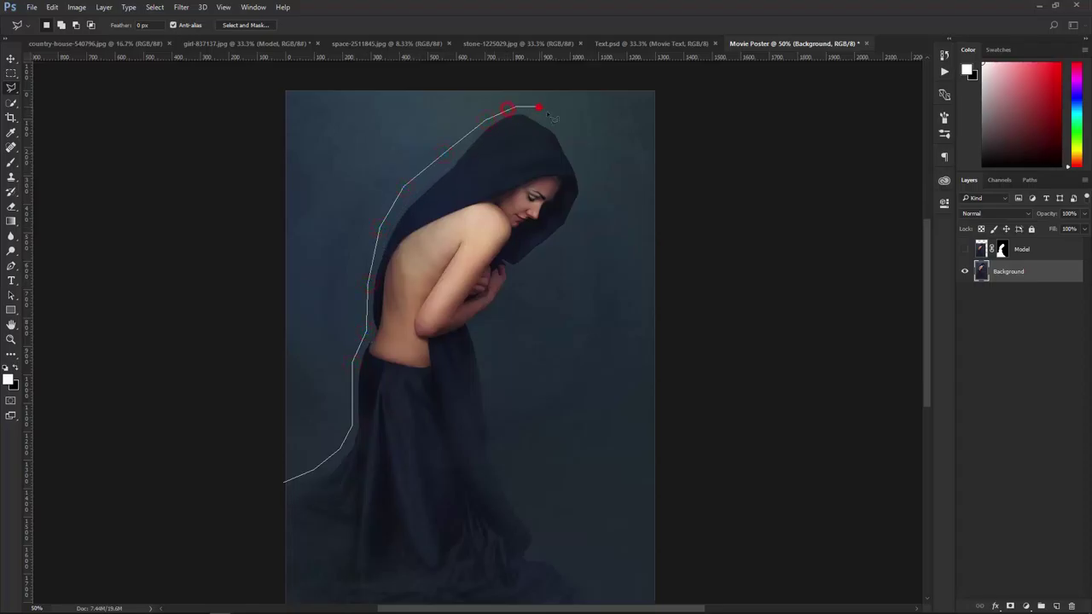
pyautogui.click(550, 266)
# - Continue the outline down her right side and along the poster bottom, closing the selection
pyautogui.click(519, 290)
pyautogui.click(489, 382)
pyautogui.click(500, 439)
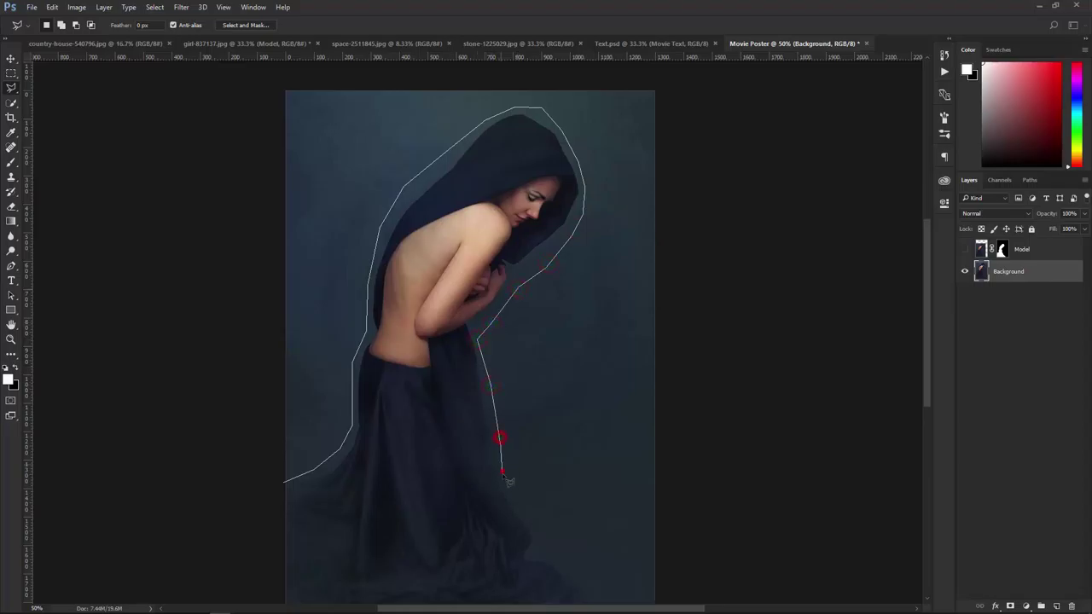
pyautogui.click(537, 529)
pyautogui.click(563, 556)
pyautogui.click(616, 600)
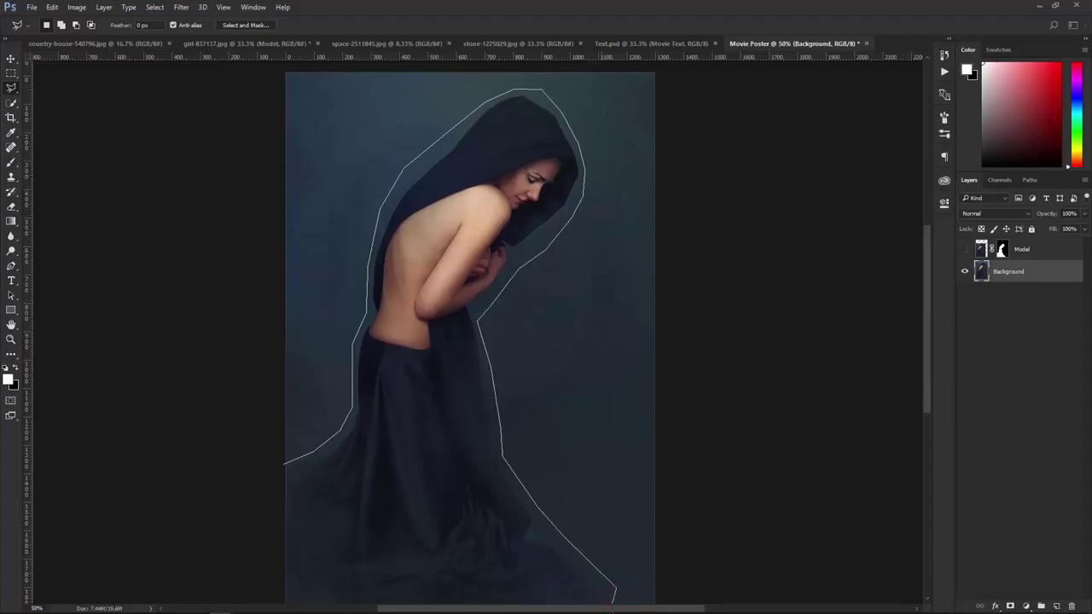
pyautogui.click(628, 597)
pyautogui.click(258, 593)
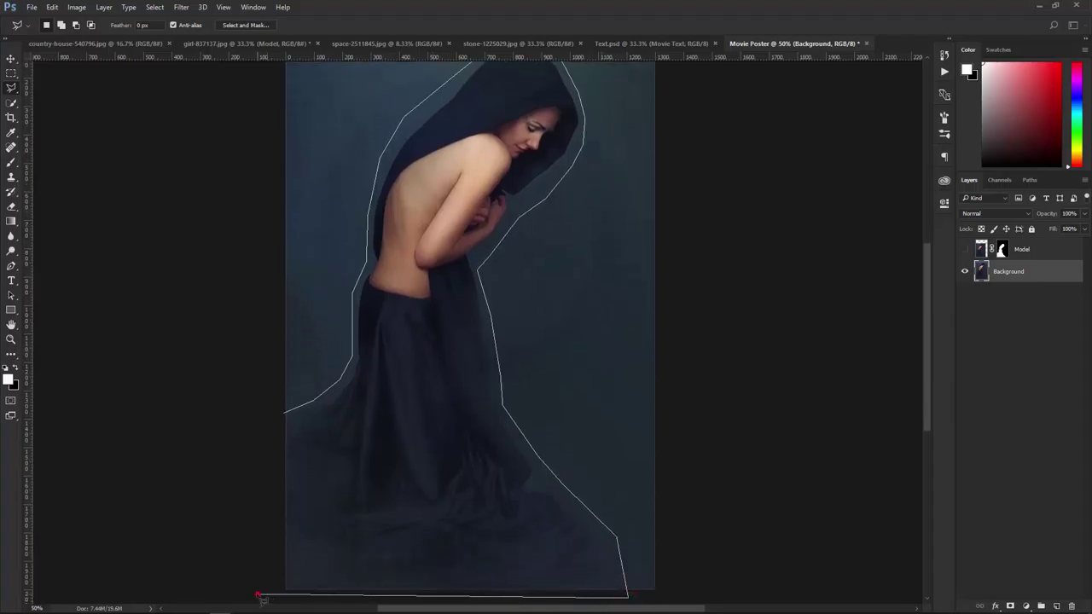
pyautogui.click(284, 413)
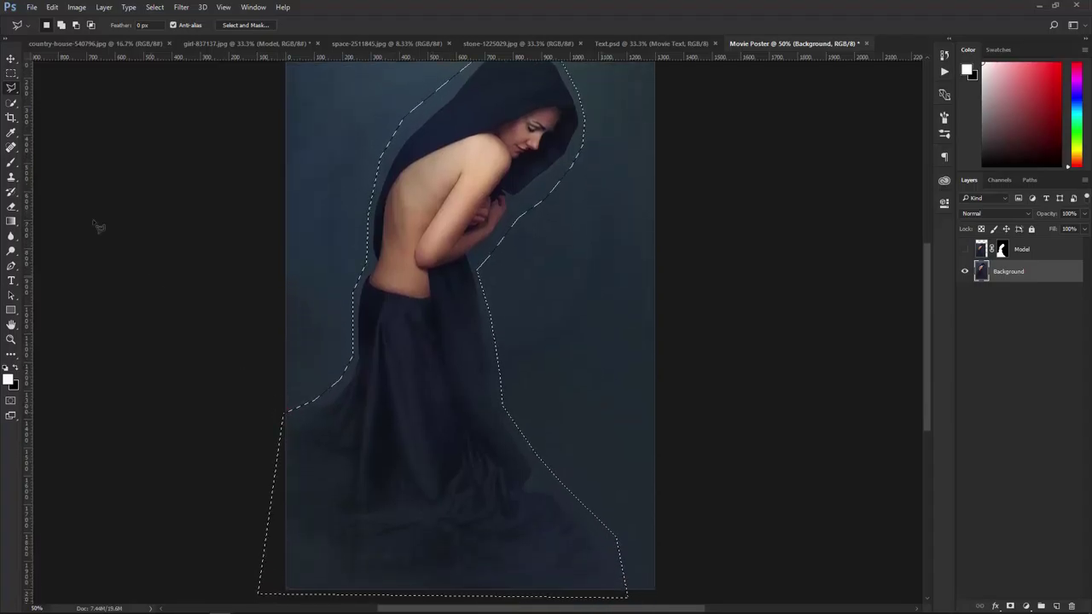
pyautogui.click(9, 58)
pyautogui.click(52, 7)
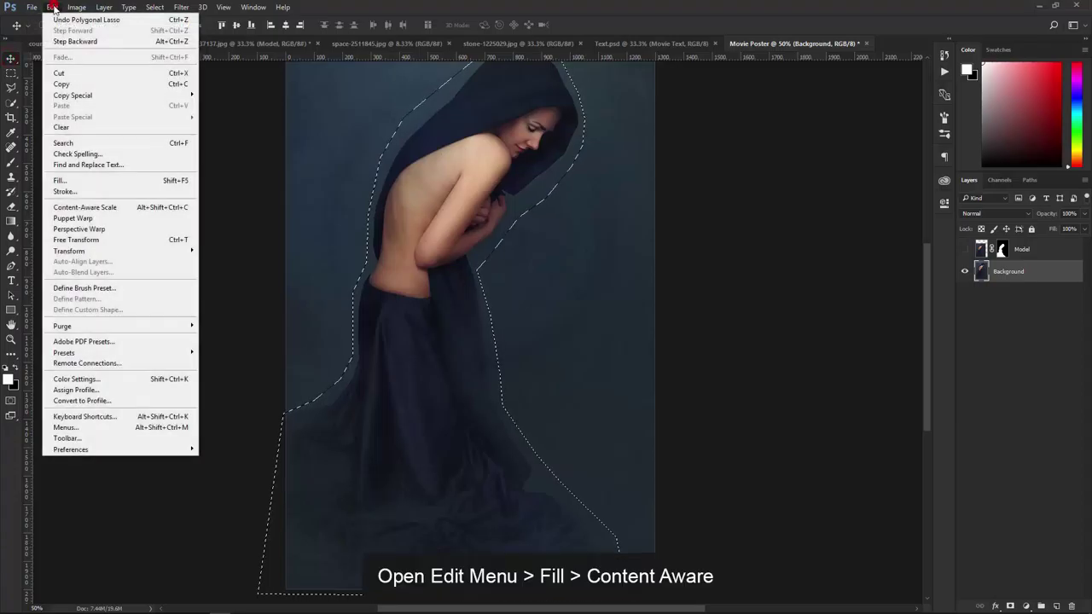
# - Content-Aware Fill the selection to remove the woman, deselect, and show the Model layer
pyautogui.click(60, 181)
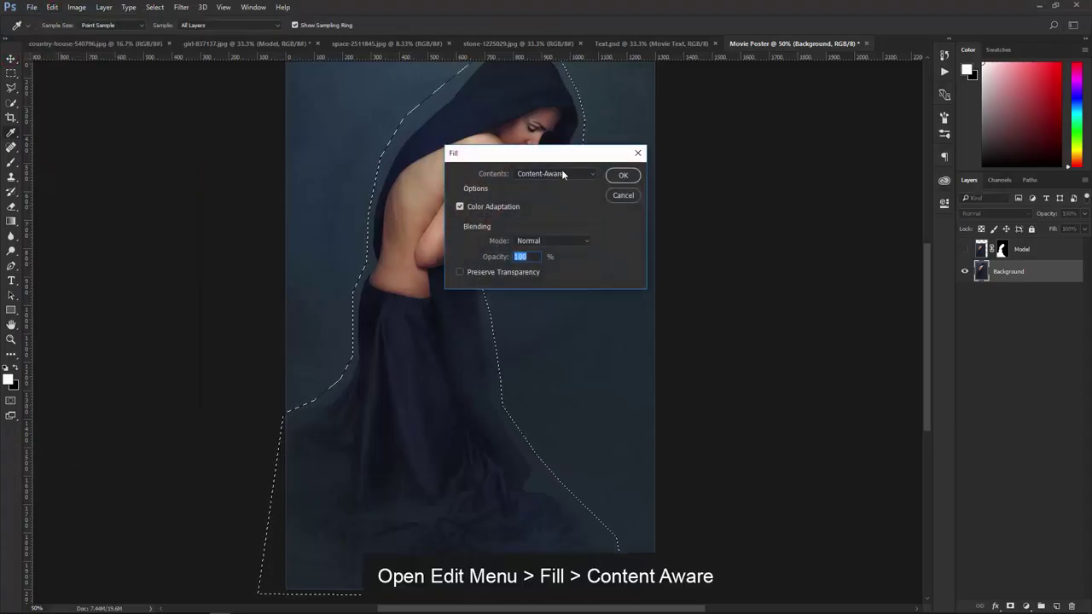
pyautogui.click(622, 176)
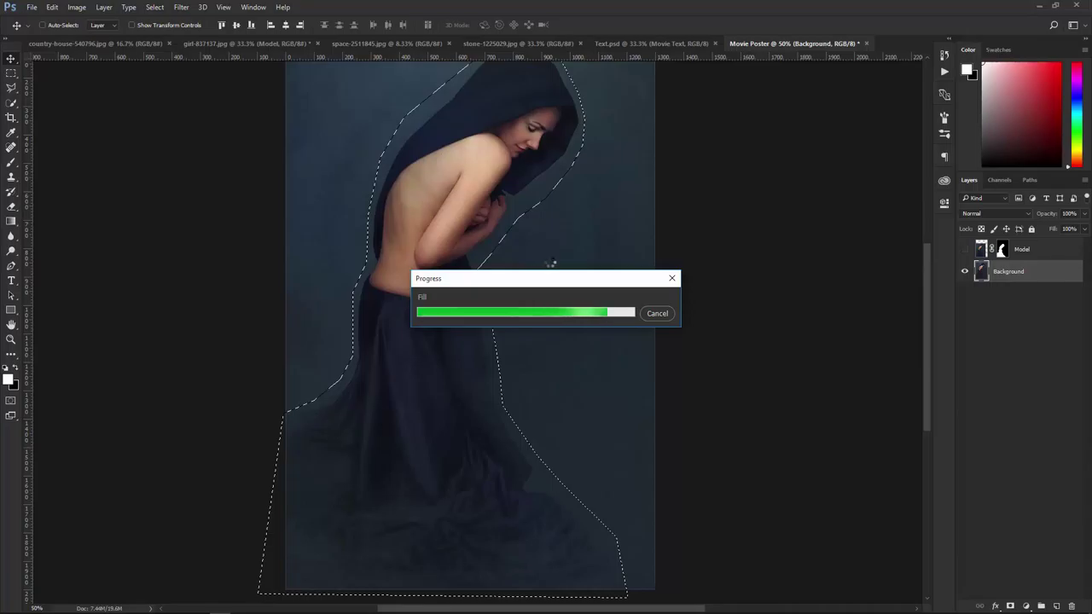
pyautogui.click(155, 7)
pyautogui.click(166, 29)
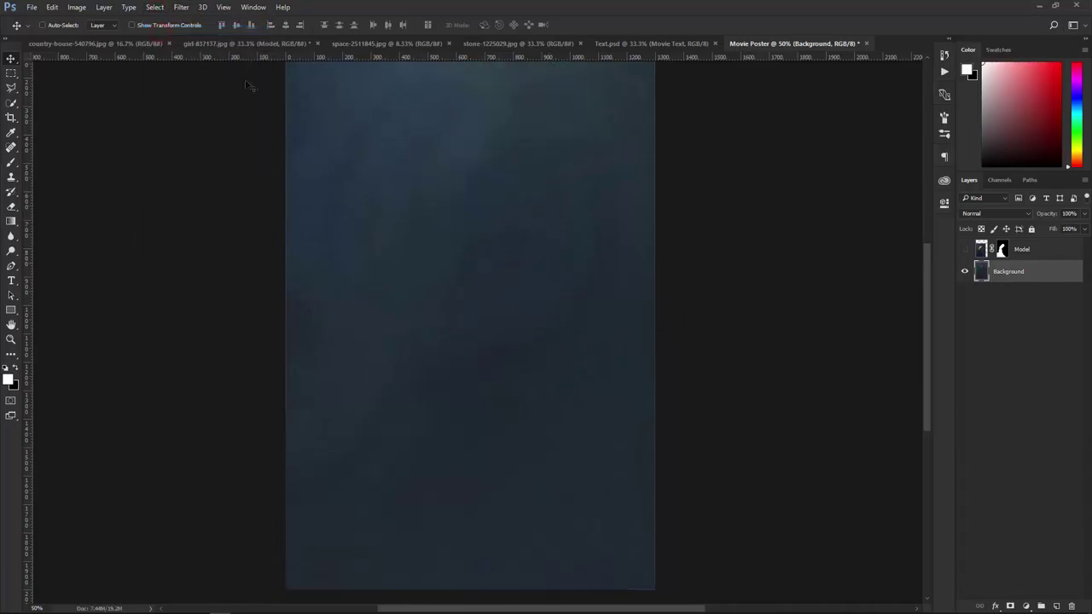
pyautogui.click(966, 249)
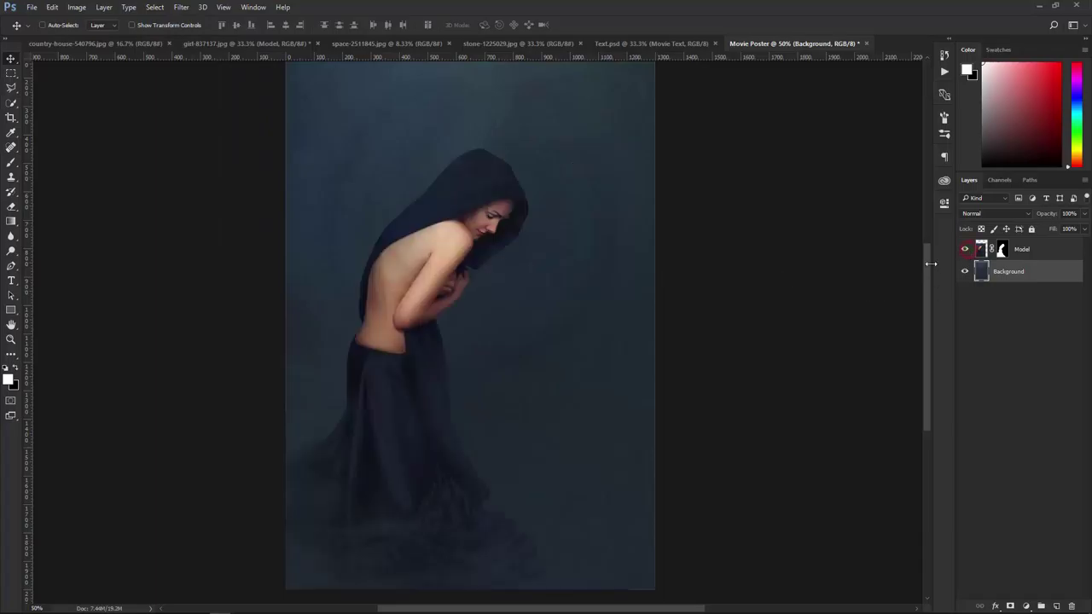
# - Enlarge the Background photo slightly with Free Transform
pyautogui.hotkey('ctrl', '-')
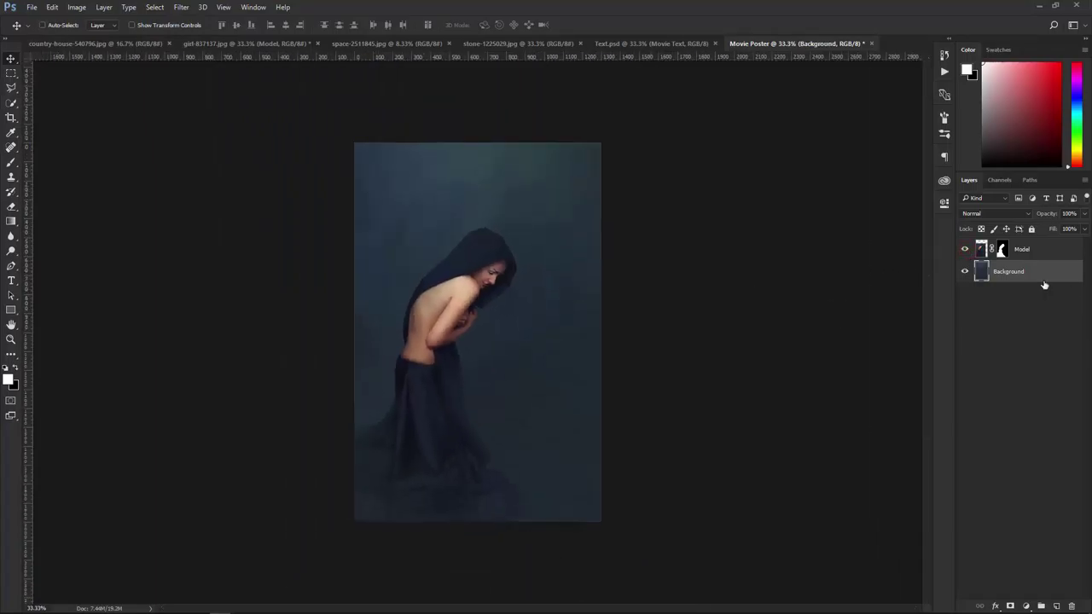
pyautogui.hotkey('ctrl', 't')
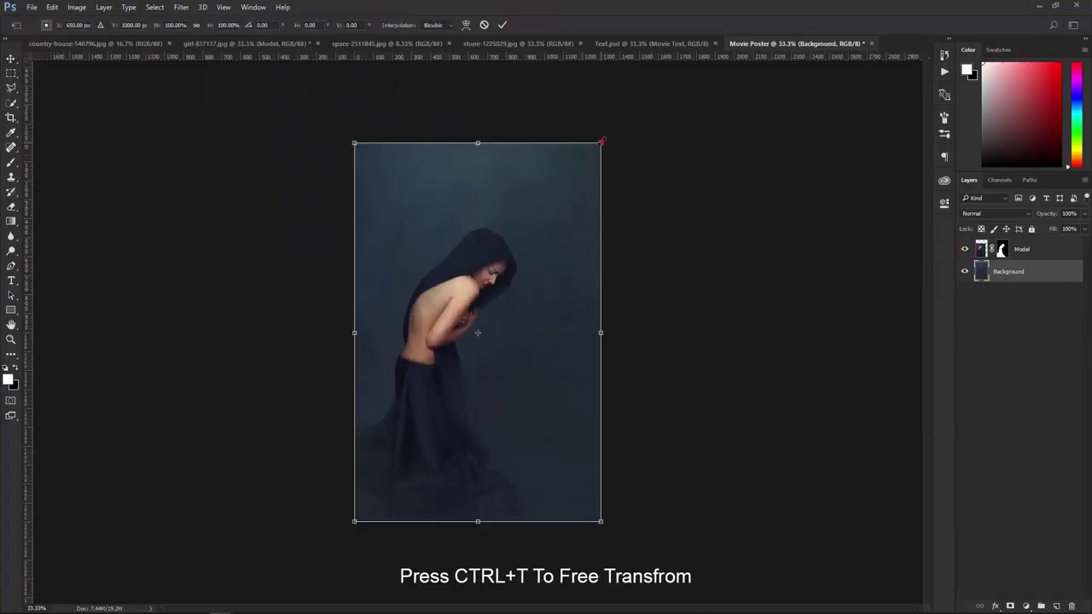
pyautogui.moveTo(601, 142); pyautogui.dragTo(604, 139)
pyautogui.click(502, 24)
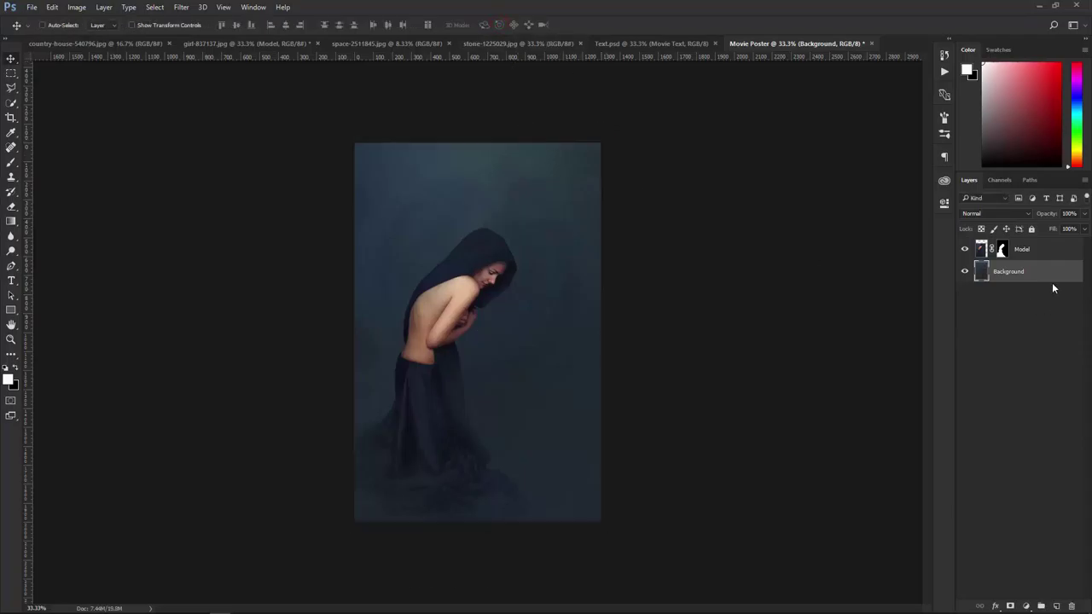
# - Scale the Model layer to about 106% and shift the woman slightly left and down
pyautogui.click(1036, 254)
pyautogui.hotkey('ctrl', 't')
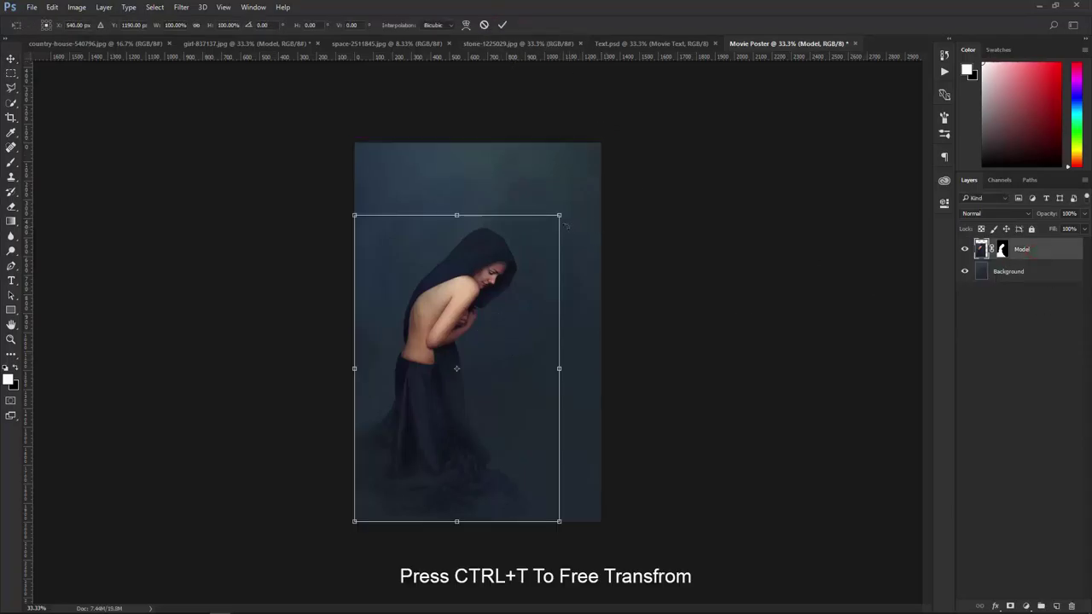
pyautogui.moveTo(559, 213); pyautogui.dragTo(573, 190)
pyautogui.moveTo(436, 428); pyautogui.dragTo(452, 409)
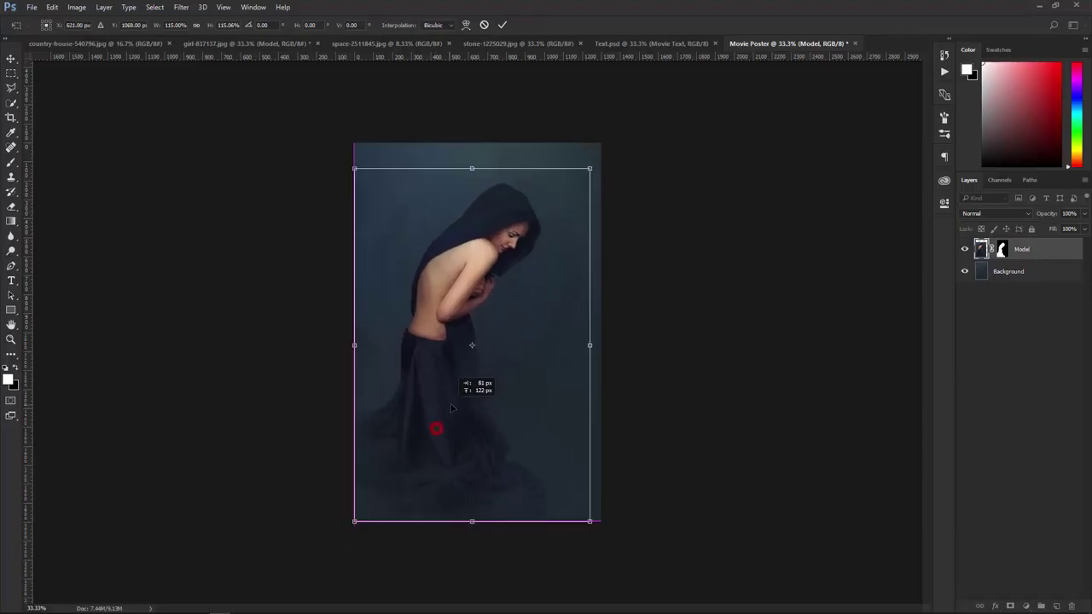
pyautogui.moveTo(590, 168); pyautogui.dragTo(580, 183)
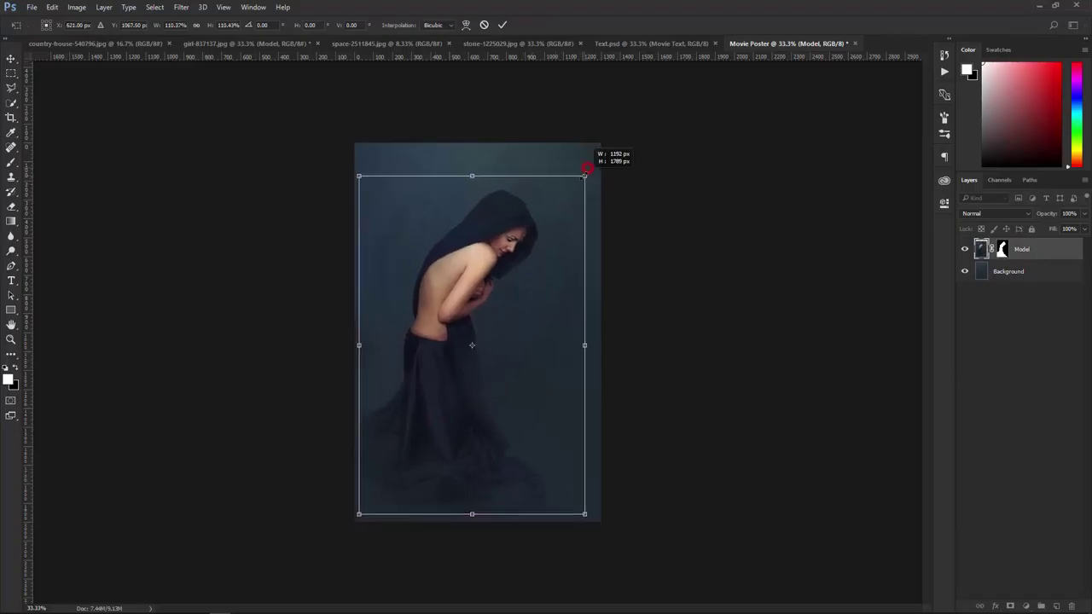
pyautogui.moveTo(461, 280); pyautogui.dragTo(454, 290)
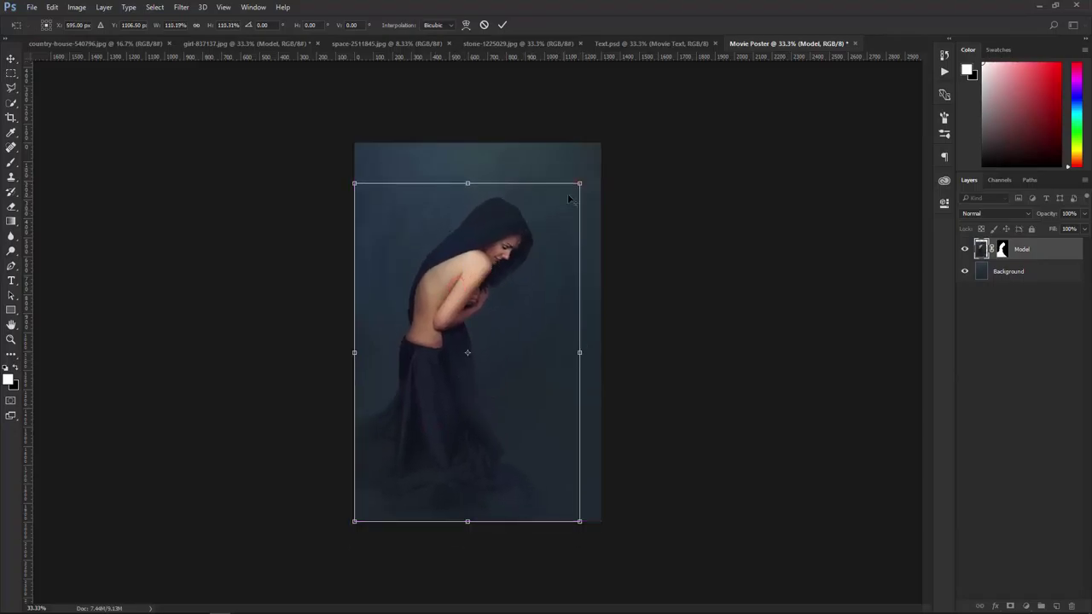
pyautogui.moveTo(579, 183); pyautogui.dragTo(577, 186)
pyautogui.moveTo(497, 227); pyautogui.dragTo(495, 230)
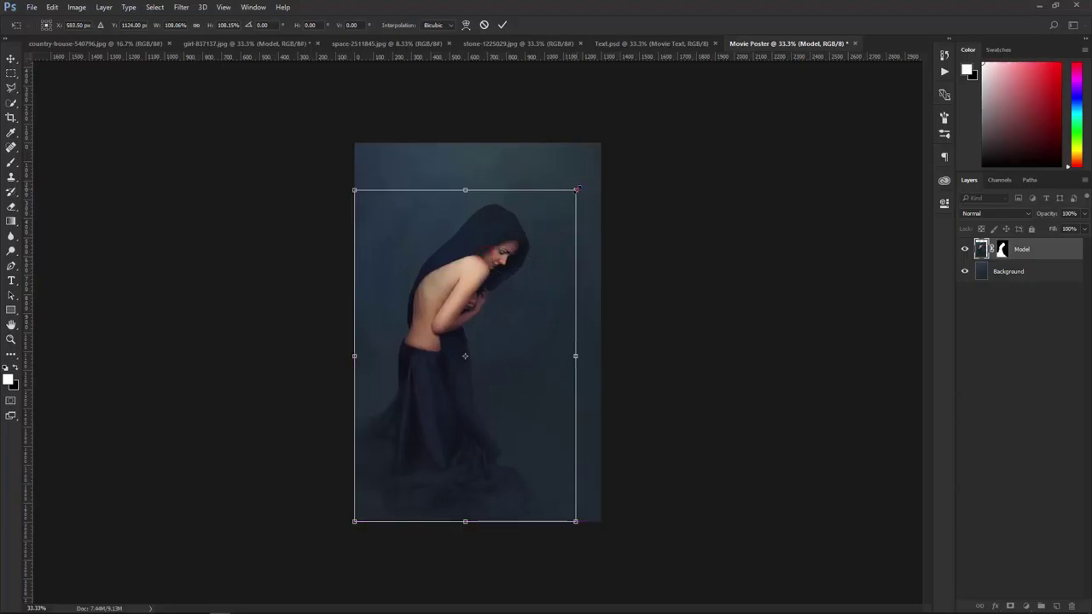
pyautogui.moveTo(578, 188); pyautogui.dragTo(574, 193)
pyautogui.moveTo(487, 260); pyautogui.dragTo(486, 263)
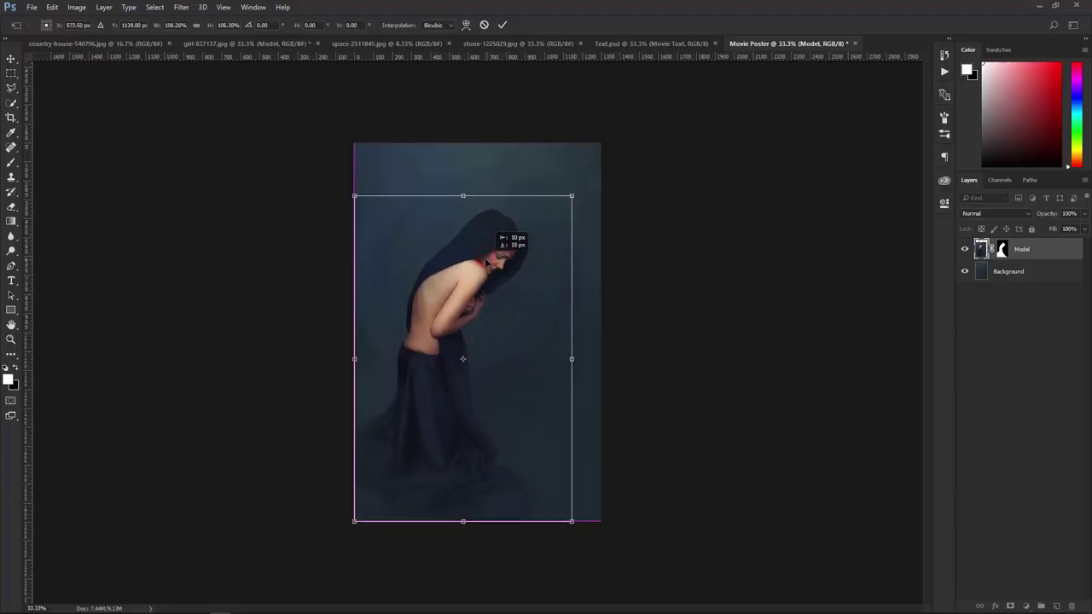
pyautogui.click(502, 25)
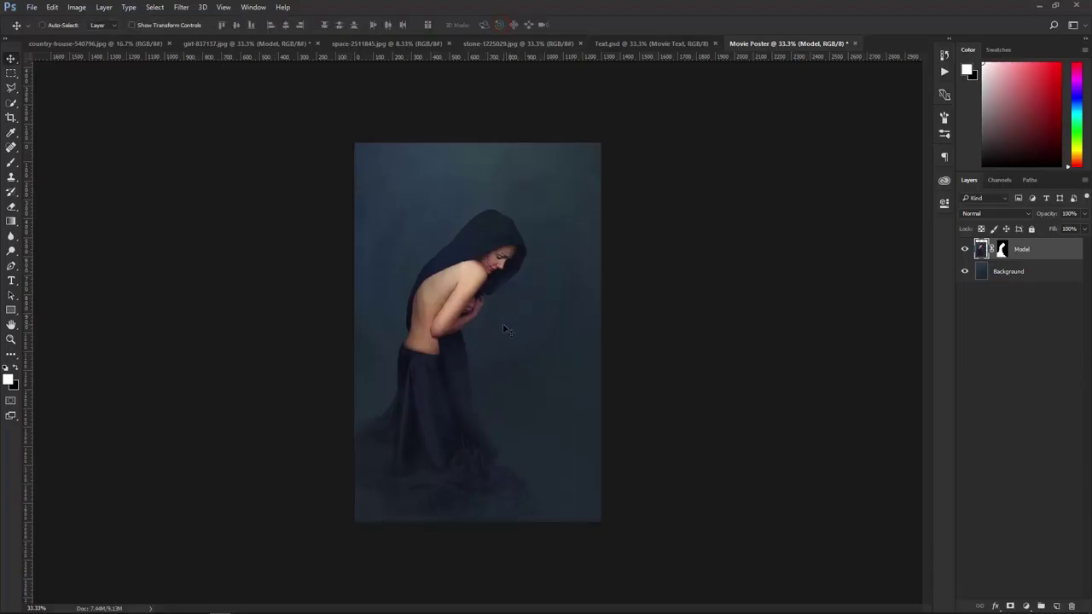
pyautogui.hotkey('ctrl', '+')
# - Apply the Model layer mask, then give the Background layer a 6.0-pixel Gaussian Blur
pyautogui.rightClick(1004, 248)
pyautogui.click(1003, 284)
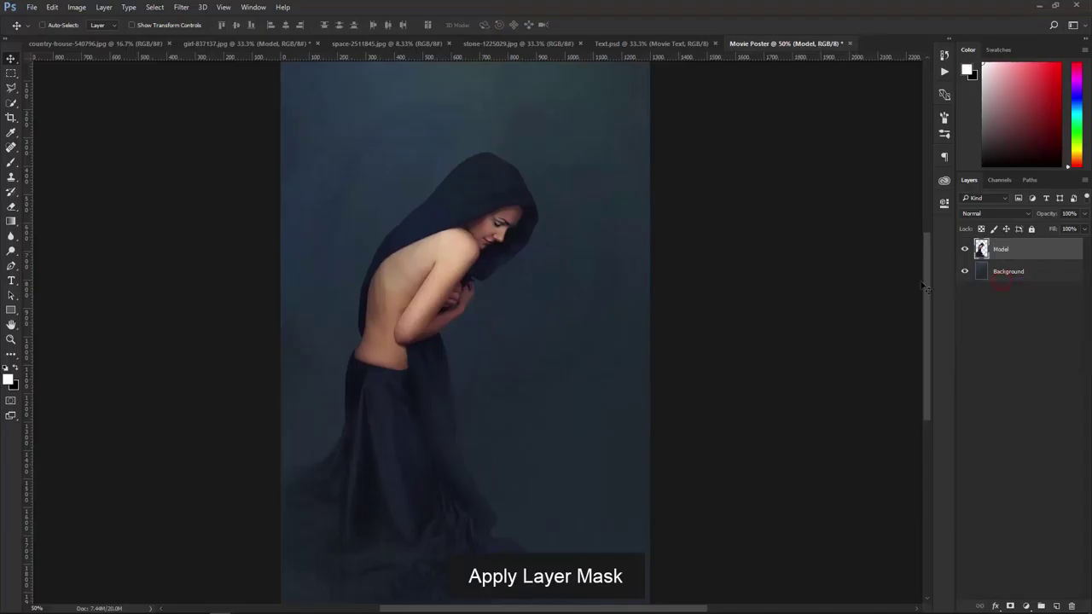
pyautogui.click(1034, 276)
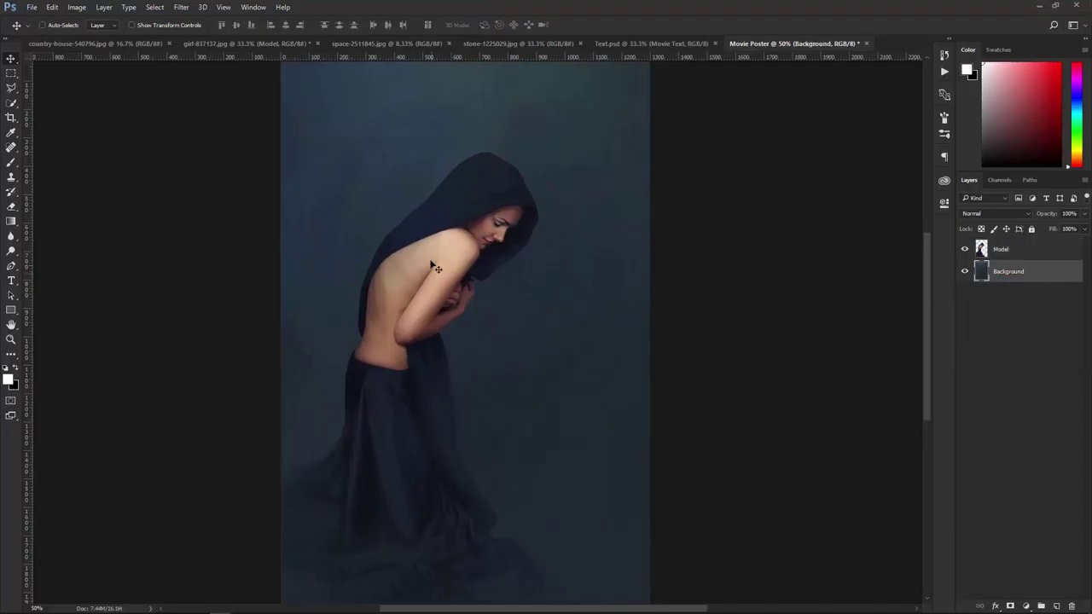
pyautogui.click(181, 7)
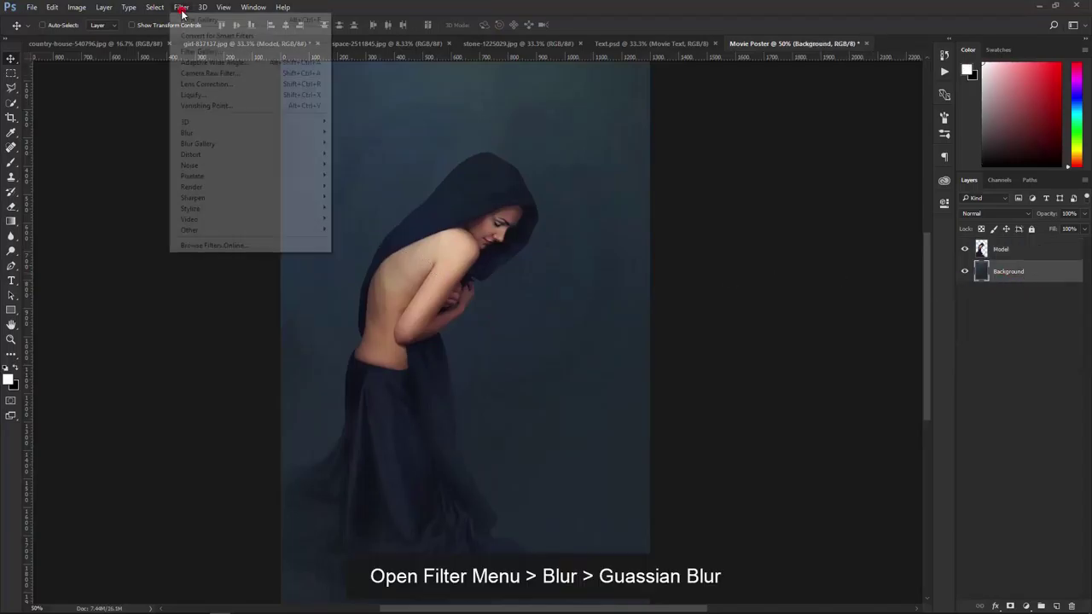
pyautogui.click(198, 134)
pyautogui.click(358, 175)
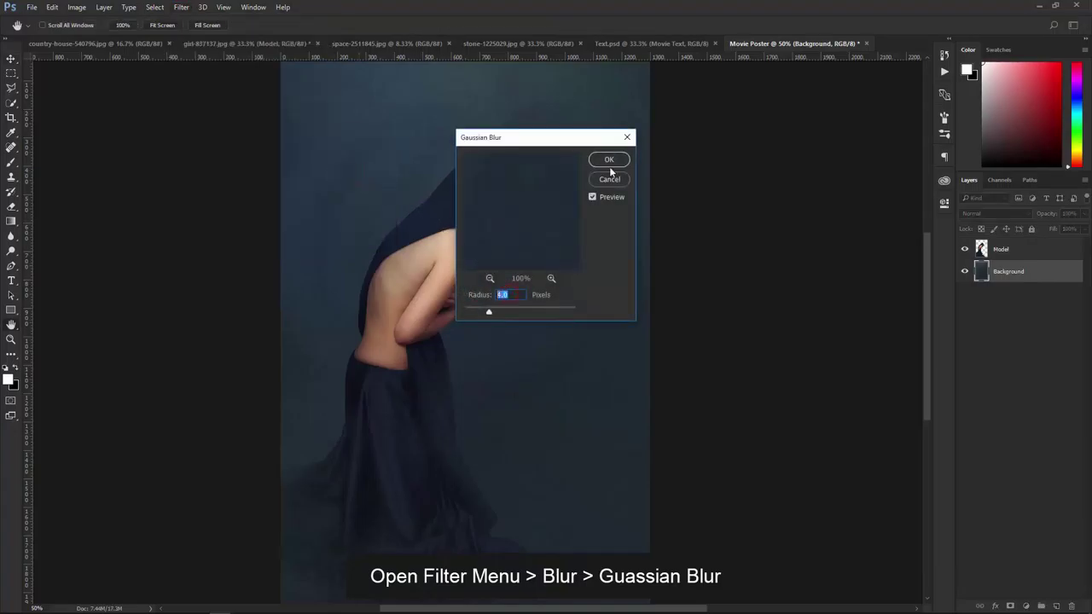
pyautogui.click(609, 160)
pyautogui.keyDown('ctrl'); pyautogui.click(450, 228); pyautogui.keyUp('ctrl')
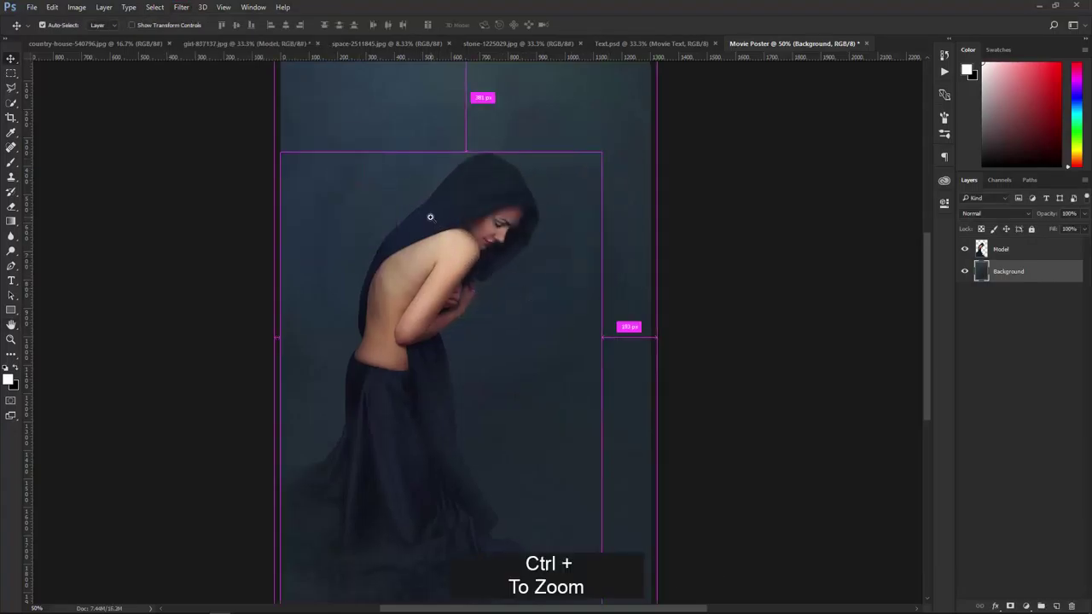
# - Dodge the Model layer's cheek, forehead, shoulder and upper arm at Midtones, 20% exposure
pyautogui.click(1013, 251)
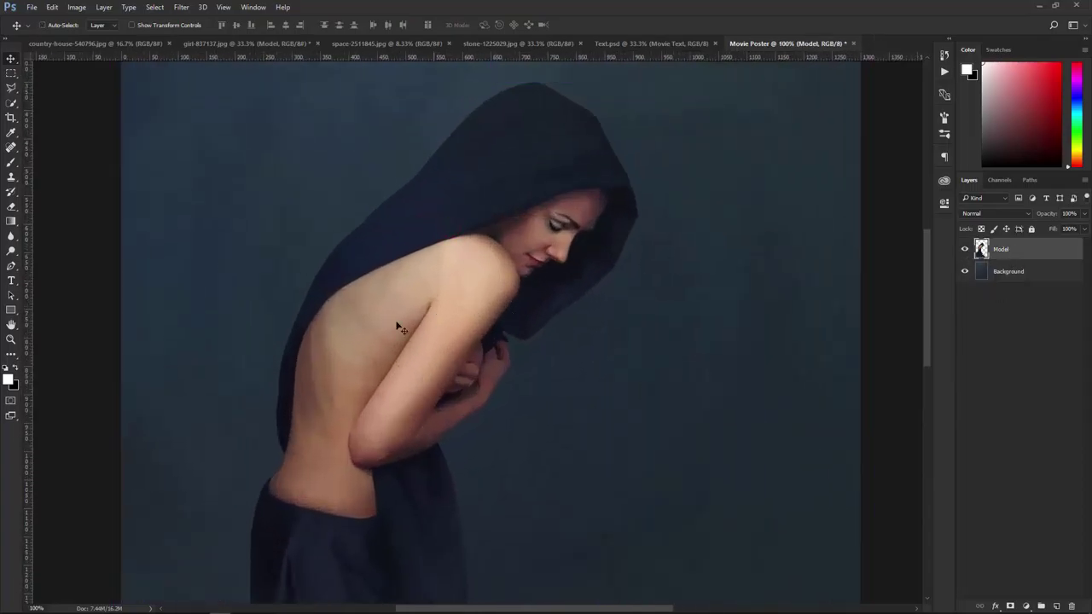
pyautogui.click(13, 256)
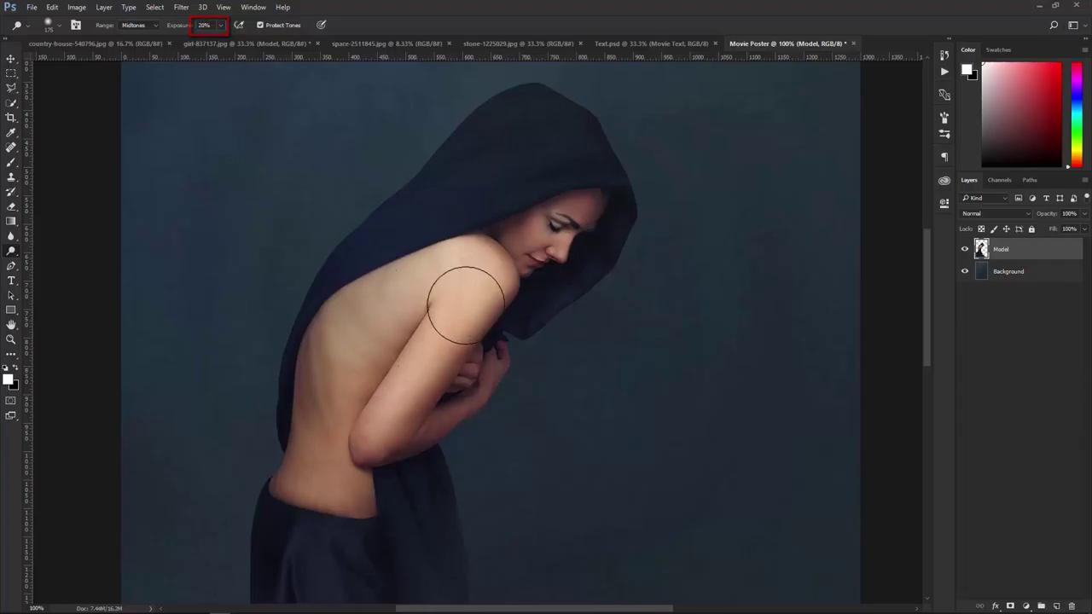
pyautogui.moveTo(538, 235); pyautogui.dragTo(510, 239)
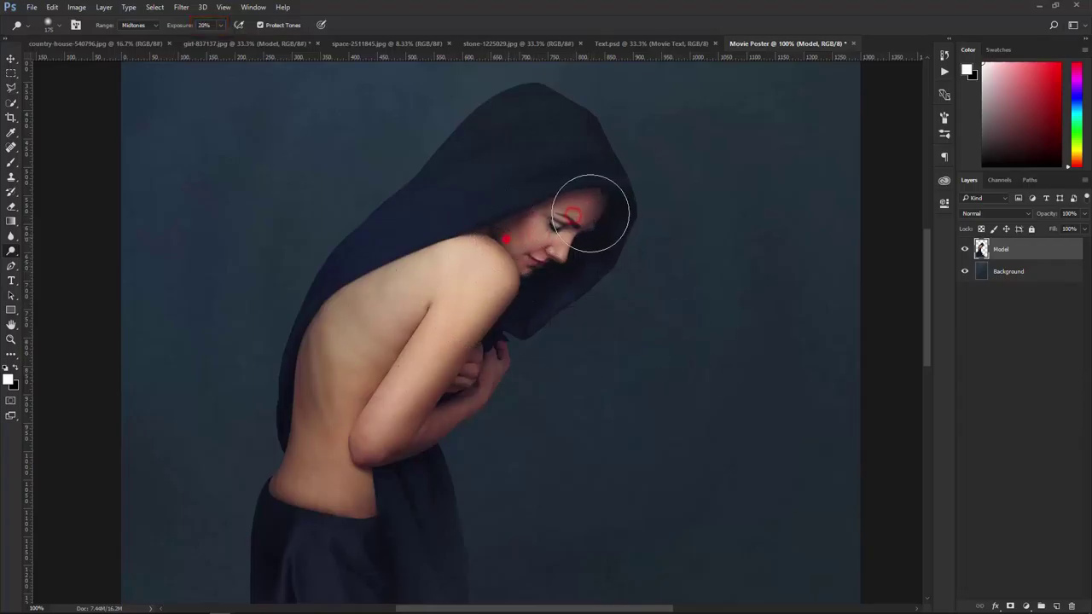
pyautogui.moveTo(592, 208); pyautogui.dragTo(591, 216)
pyautogui.moveTo(508, 232); pyautogui.dragTo(447, 361)
pyautogui.moveTo(461, 313)
pyautogui.mouseDown()
pyautogui.moveTo(398, 415)
pyautogui.moveTo(446, 268)
pyautogui.moveTo(482, 261)
pyautogui.moveTo(332, 429)
pyautogui.mouseUp()
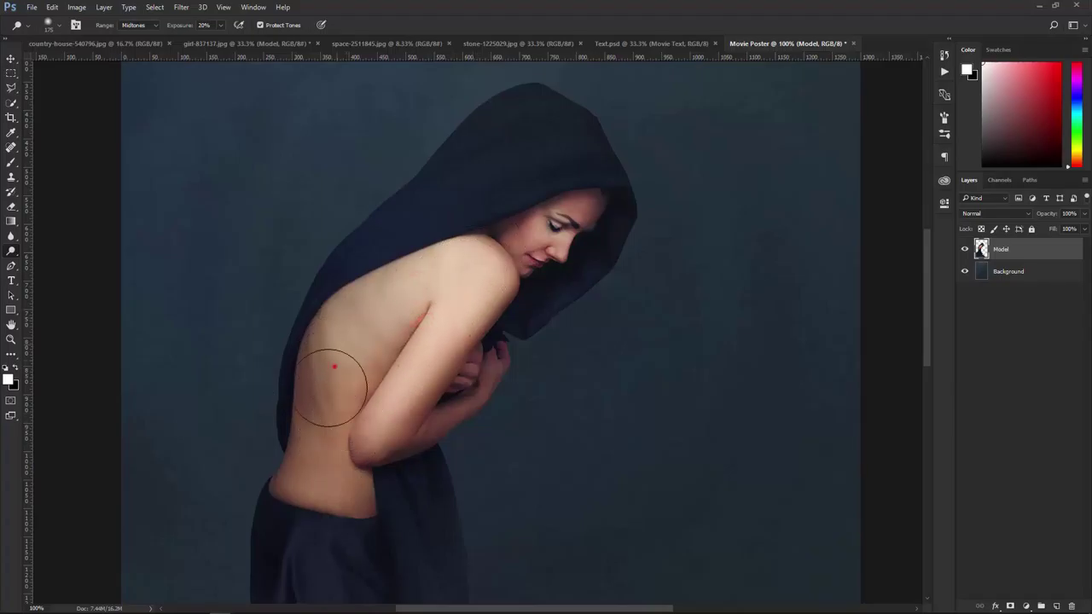
# - Dodge the woman's back, side, forearm and face again to brighten them further
pyautogui.moveTo(334, 366); pyautogui.dragTo(356, 430)
pyautogui.moveTo(357, 486)
pyautogui.mouseDown()
pyautogui.moveTo(428, 388)
pyautogui.moveTo(390, 447)
pyautogui.mouseUp()
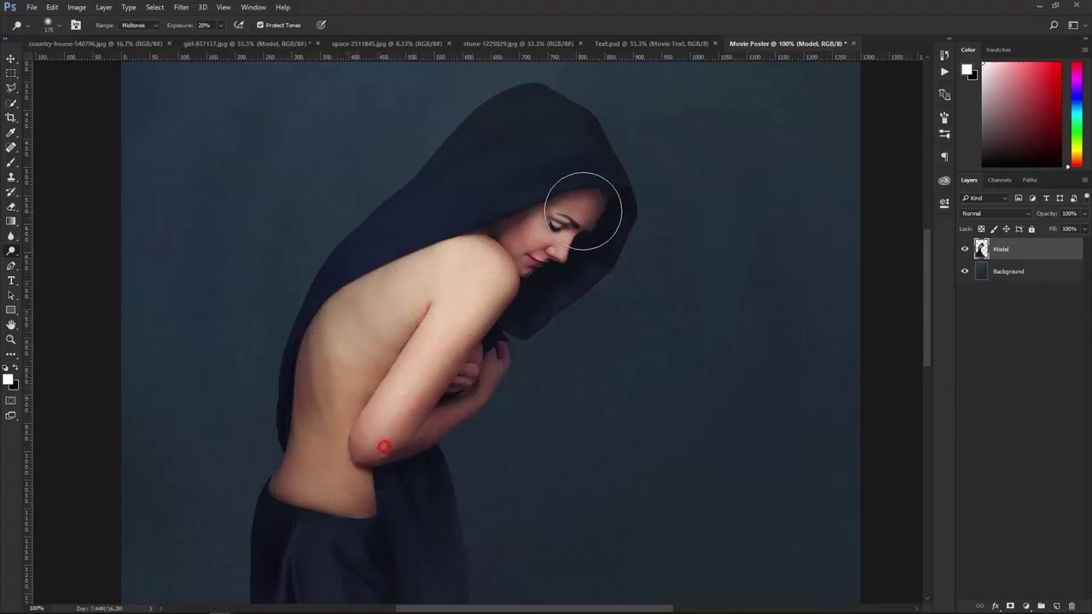
pyautogui.moveTo(586, 214)
pyautogui.mouseDown()
pyautogui.moveTo(537, 208)
pyautogui.moveTo(510, 226)
pyautogui.mouseUp()
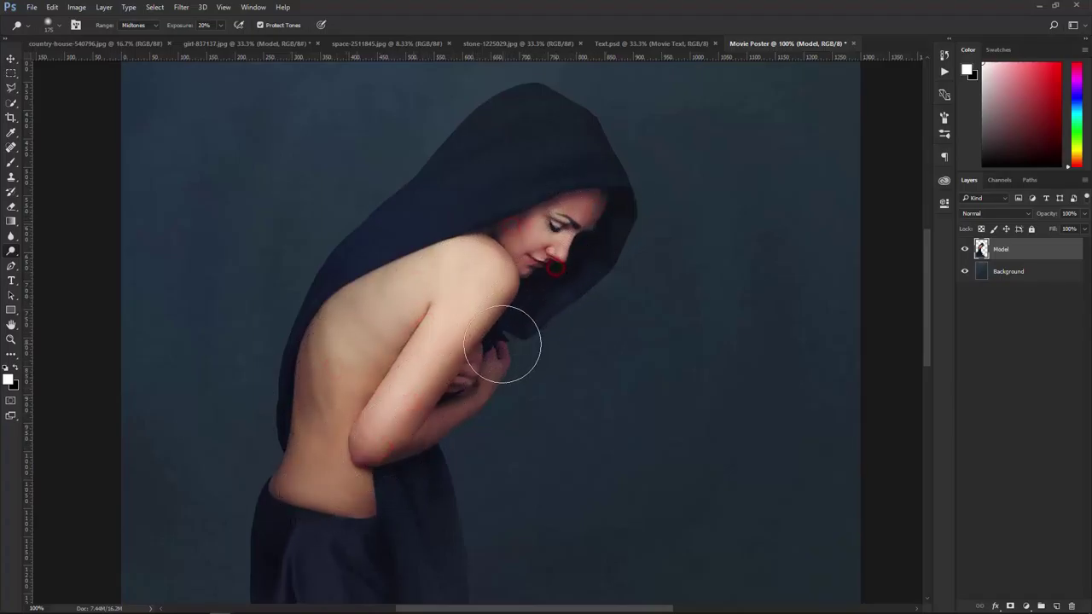
pyautogui.moveTo(550, 272); pyautogui.dragTo(412, 433)
pyautogui.moveTo(401, 335)
pyautogui.mouseDown()
pyautogui.moveTo(329, 390)
pyautogui.moveTo(361, 316)
pyautogui.moveTo(520, 288)
pyautogui.moveTo(492, 395)
pyautogui.mouseUp()
pyautogui.click(401, 327)
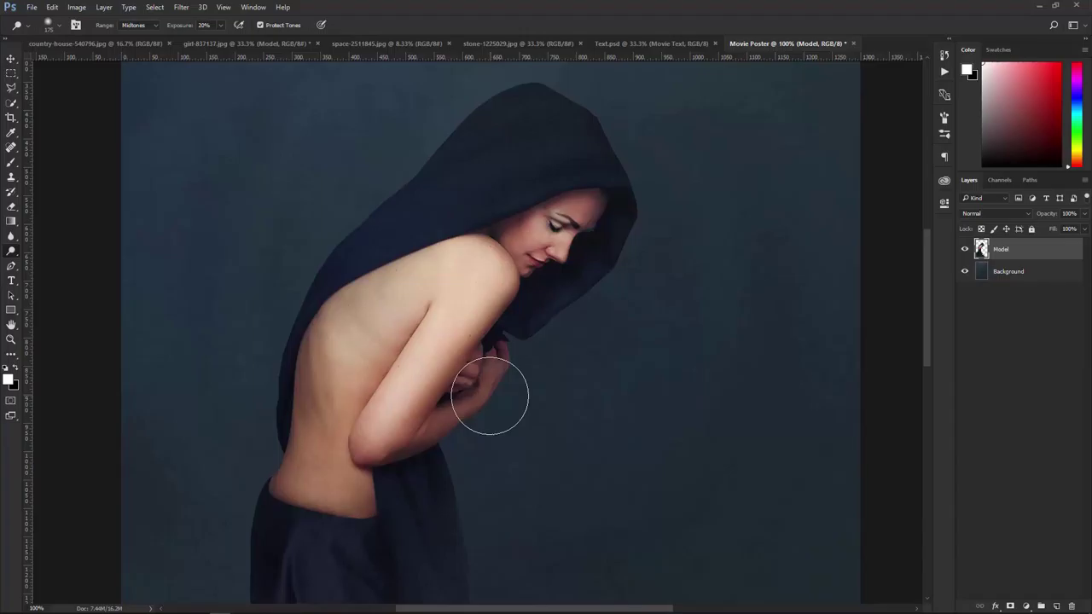
pyautogui.hotkey('ctrl', '-')
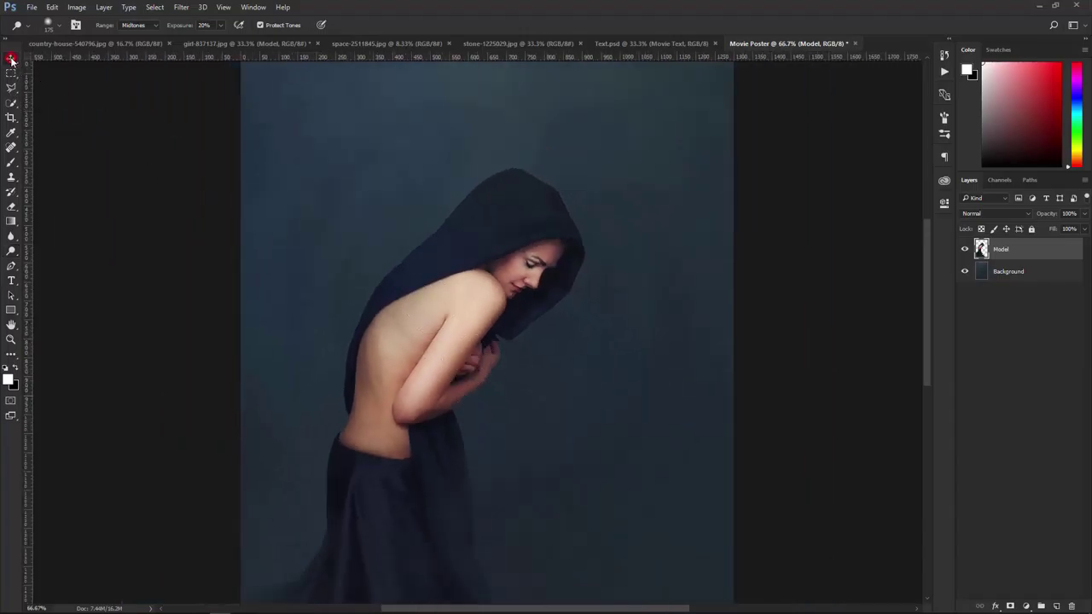
# - Drag the country-house photo into the poster as Layer 1 and shrink it to poster width
pyautogui.click(12, 58)
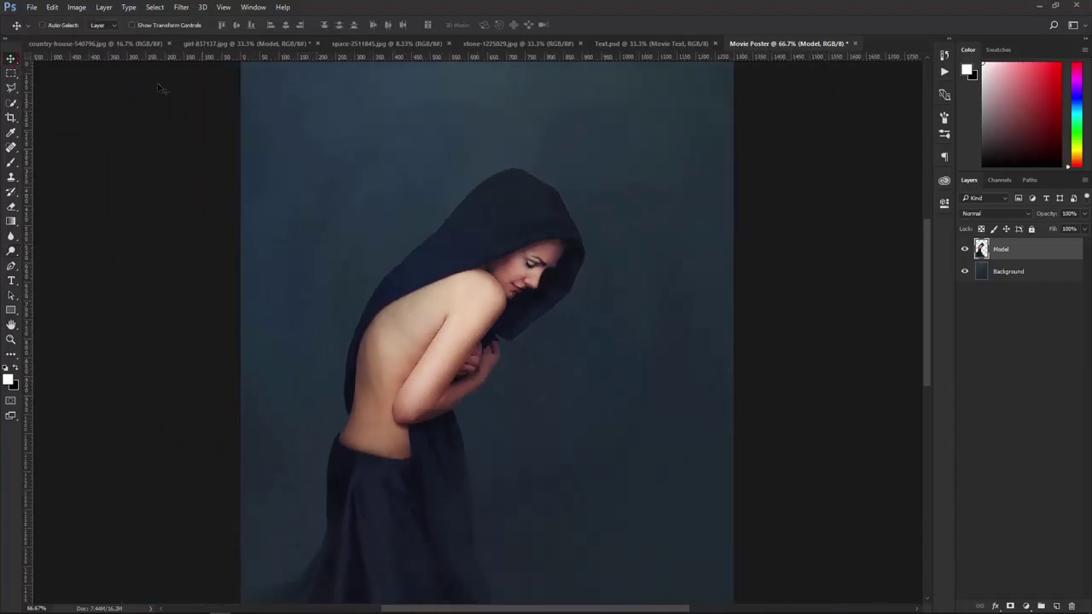
pyautogui.click(102, 45)
pyautogui.moveTo(480, 257); pyautogui.dragTo(504, 335)
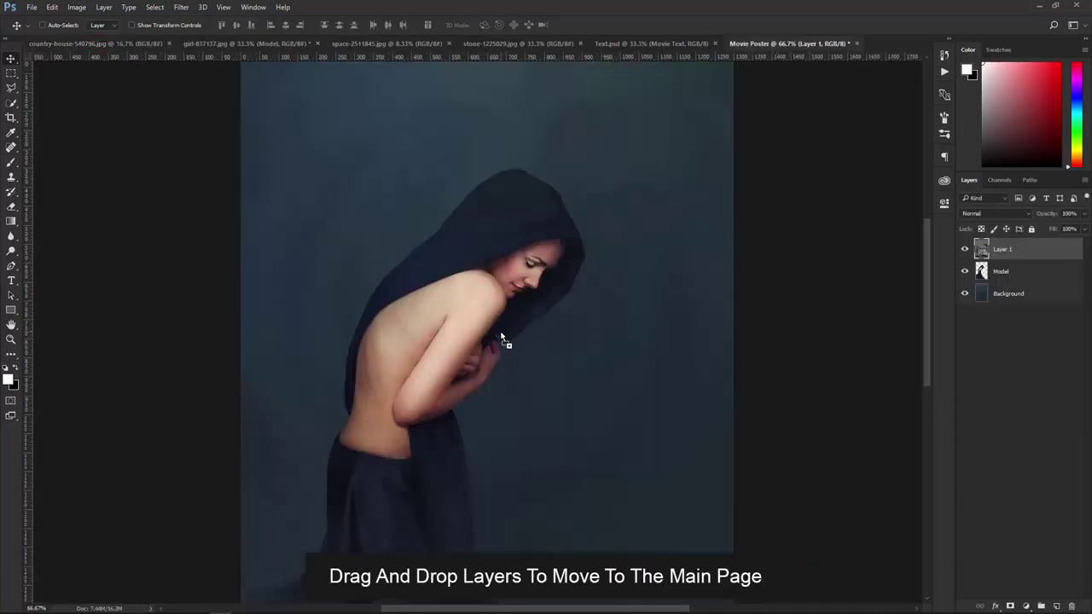
pyautogui.hotkey('ctrl', '-')
pyautogui.hotkey('ctrl', '-')
pyautogui.hotkey('ctrl', '-')
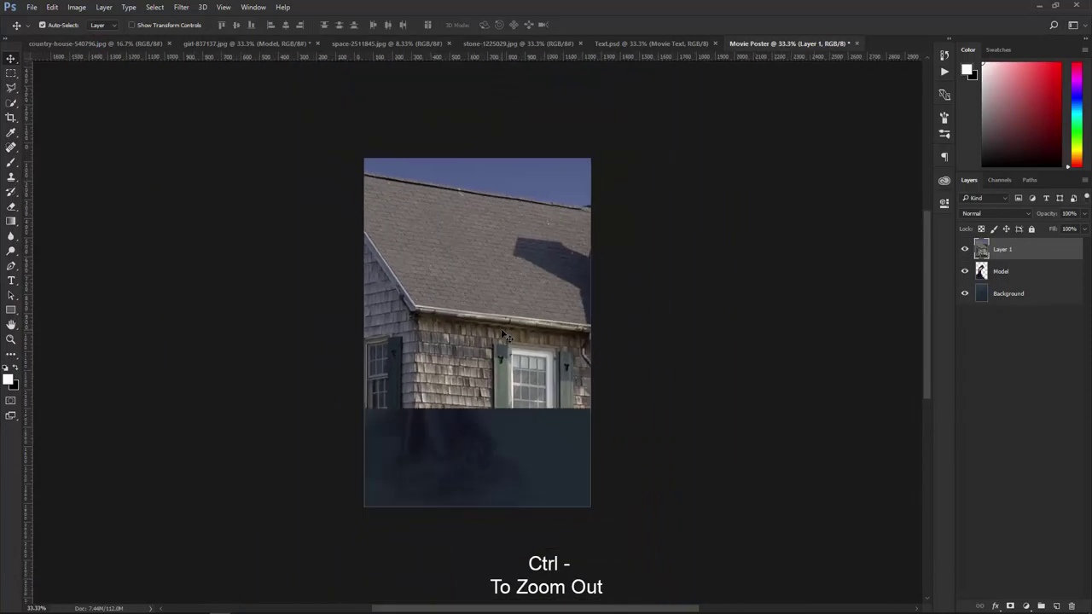
pyautogui.hotkey('ctrl', '-')
pyautogui.hotkey('ctrl', 't')
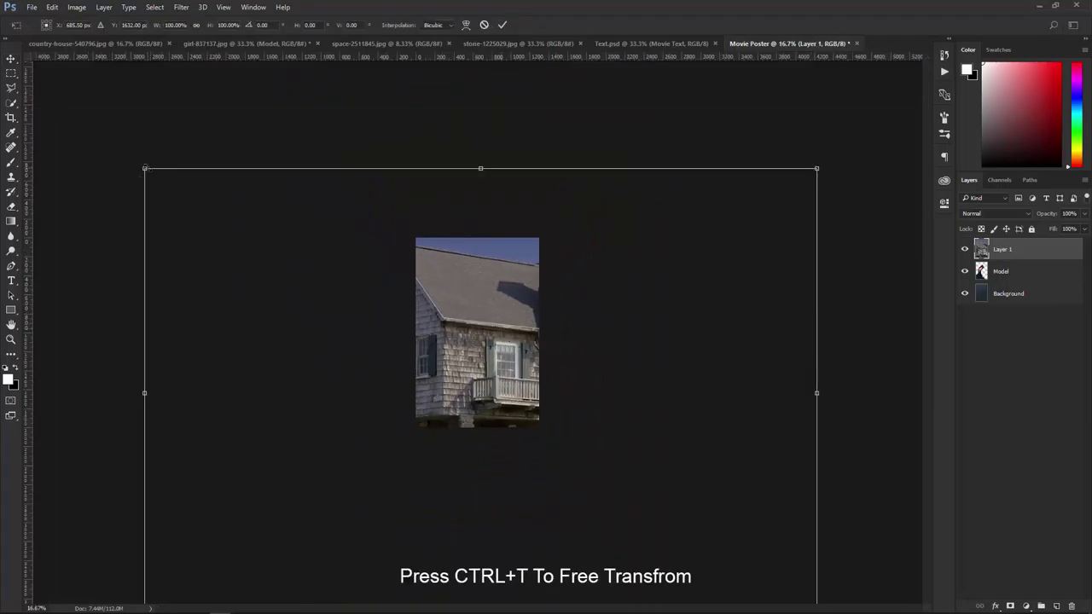
pyautogui.moveTo(145, 168); pyautogui.dragTo(361, 312)
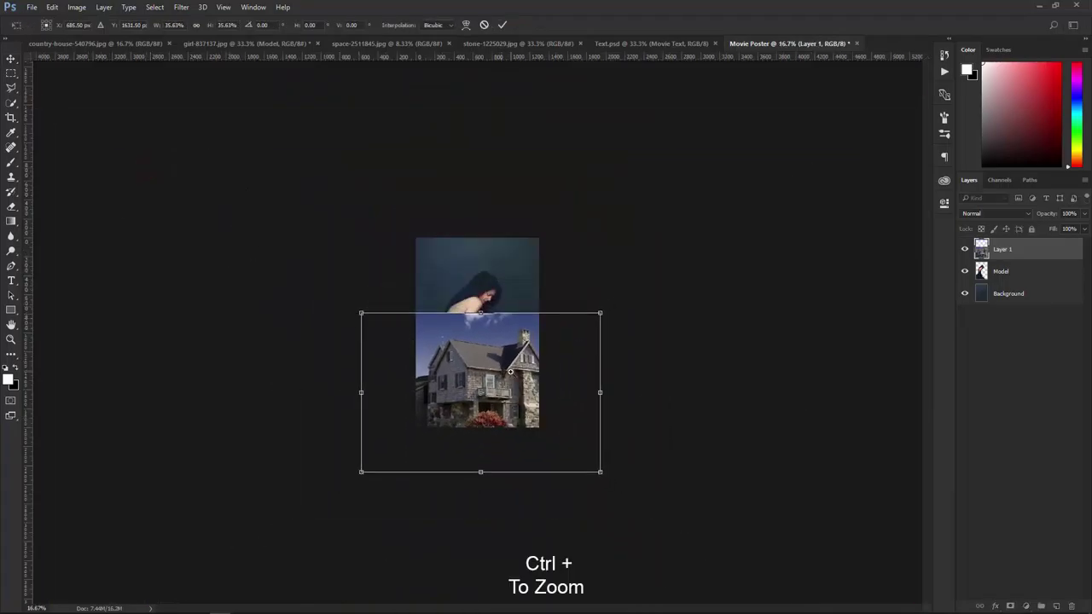
pyautogui.hotkey('ctrl', '+')
pyautogui.hotkey('ctrl', '+')
pyautogui.hotkey('ctrl', '+')
pyautogui.hotkey('ctrl', '+')
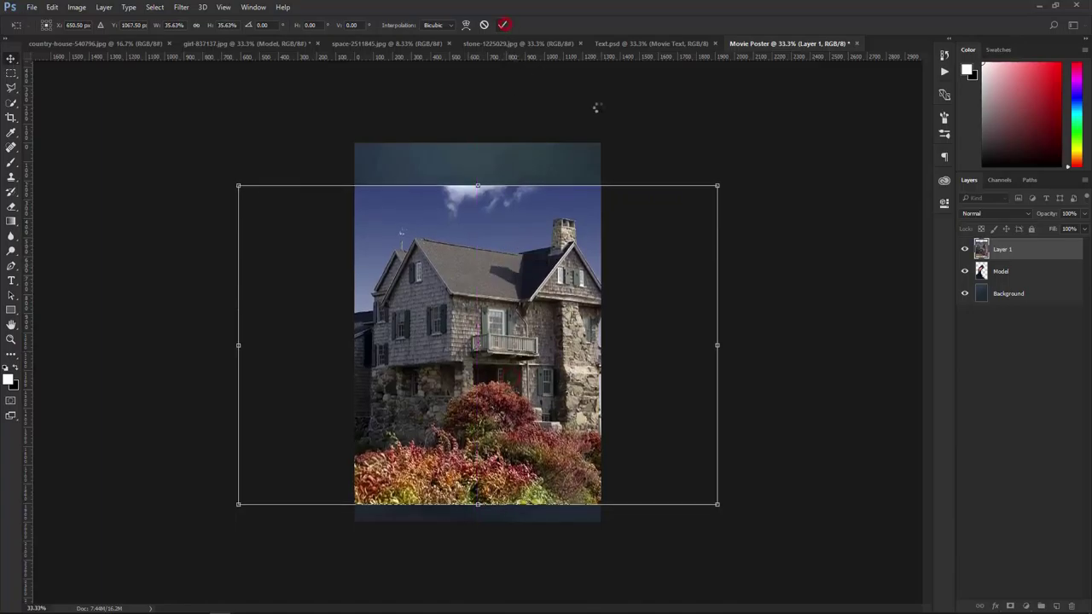
pyautogui.press('Return')
# - Move Layer 1 below the Model layer and refit the house behind the woman
pyautogui.moveTo(1033, 251); pyautogui.dragTo(1031, 282)
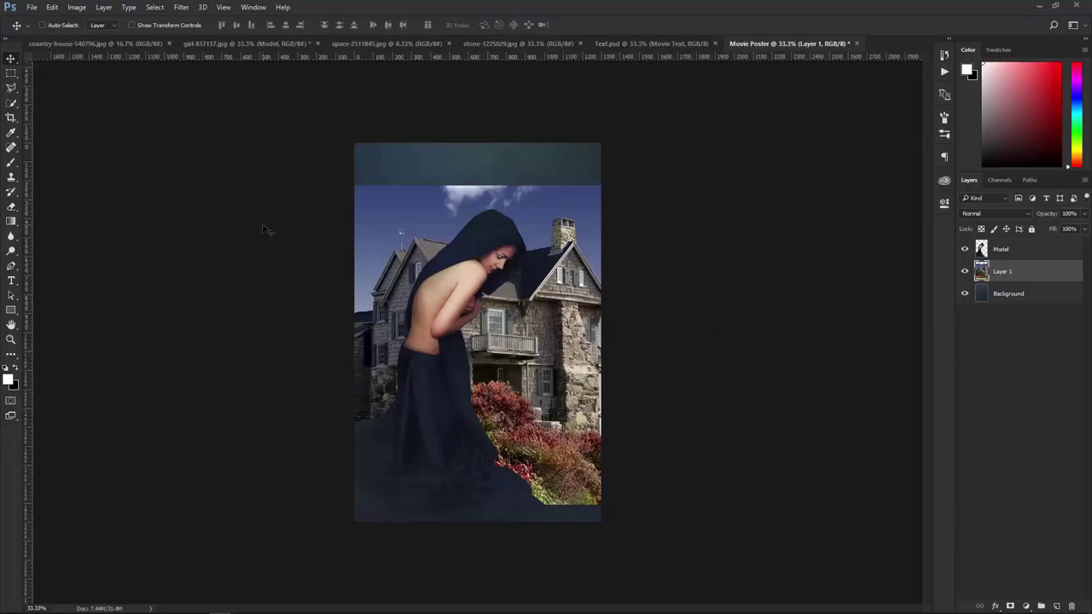
pyautogui.hotkey('ctrl', 't')
pyautogui.moveTo(719, 183)
pyautogui.mouseDown()
pyautogui.moveTo(743, 171)
pyautogui.moveTo(609, 261)
pyautogui.moveTo(597, 295)
pyautogui.mouseUp()
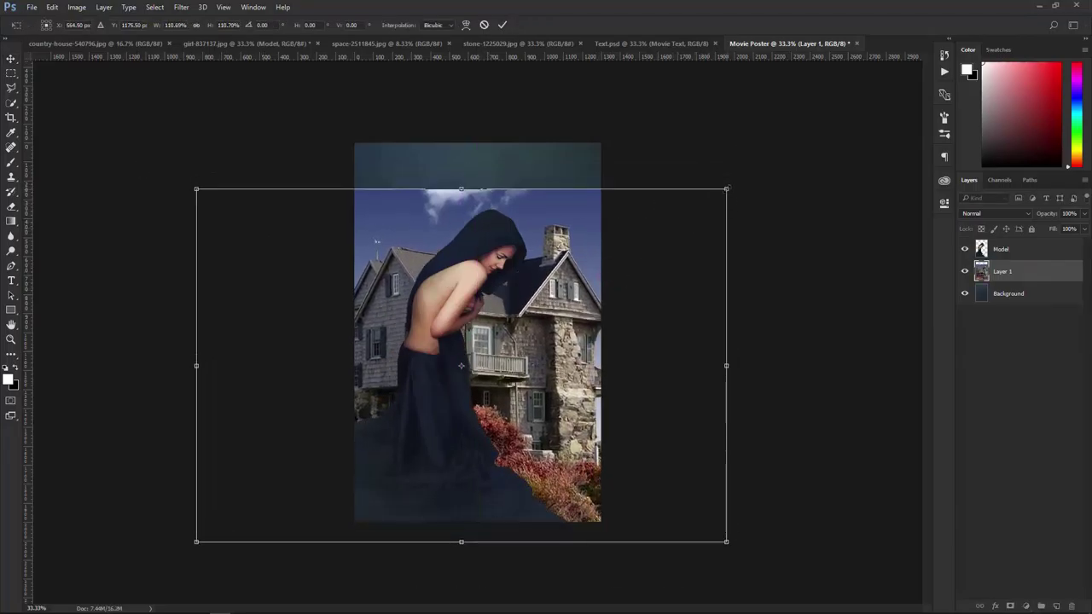
pyautogui.moveTo(726, 188); pyautogui.dragTo(714, 197)
pyautogui.moveTo(629, 246); pyautogui.dragTo(623, 256)
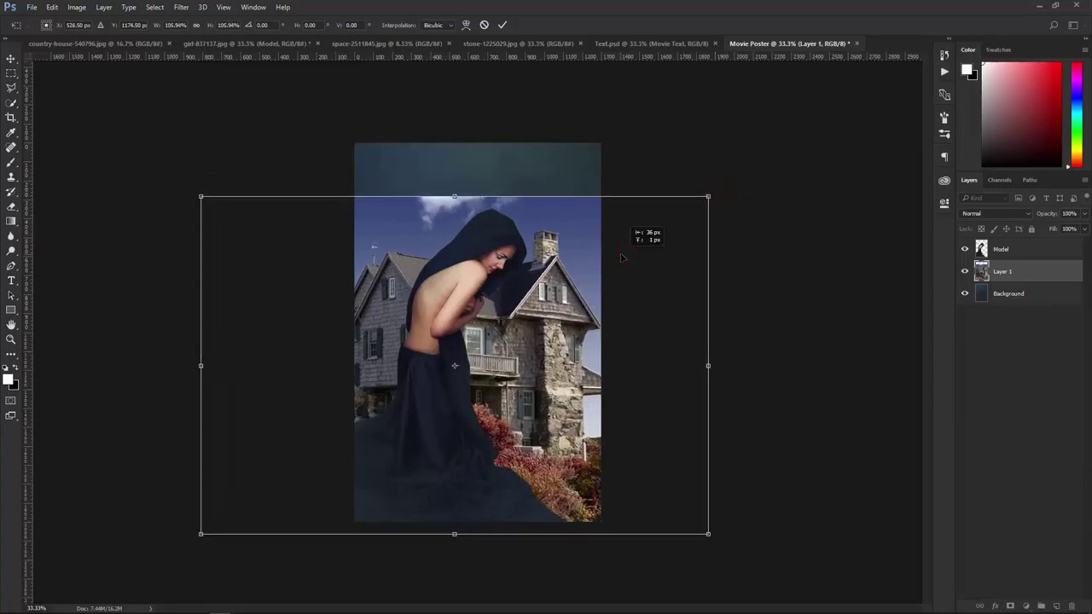
pyautogui.moveTo(567, 317)
pyautogui.mouseDown()
pyautogui.moveTo(574, 331)
pyautogui.moveTo(575, 321)
pyautogui.mouseUp()
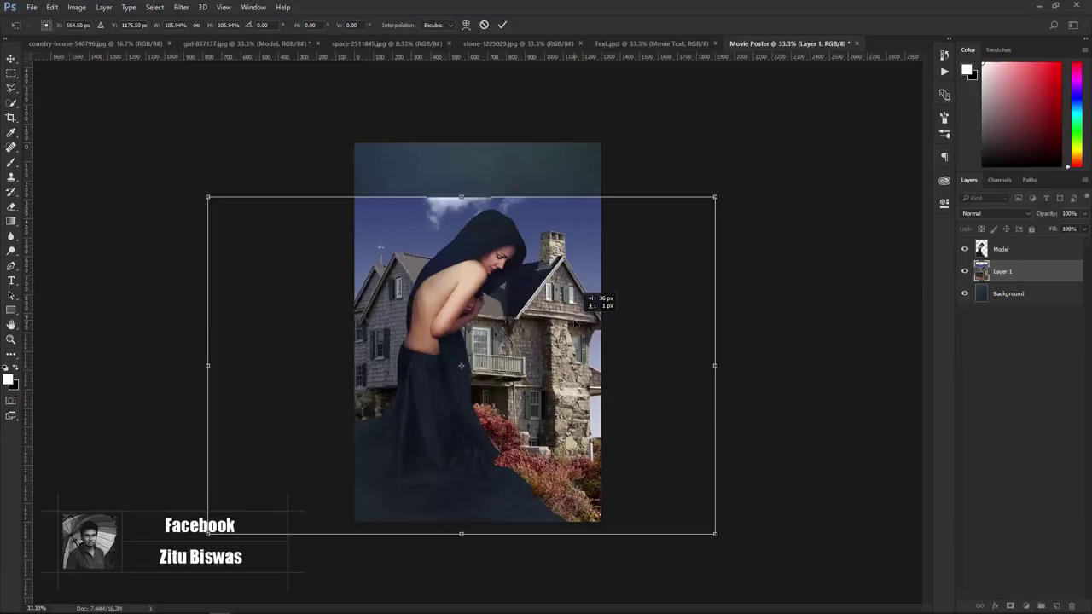
# - Commit the house placement and enlarge the Model layer to about 106%
pyautogui.press('Return')
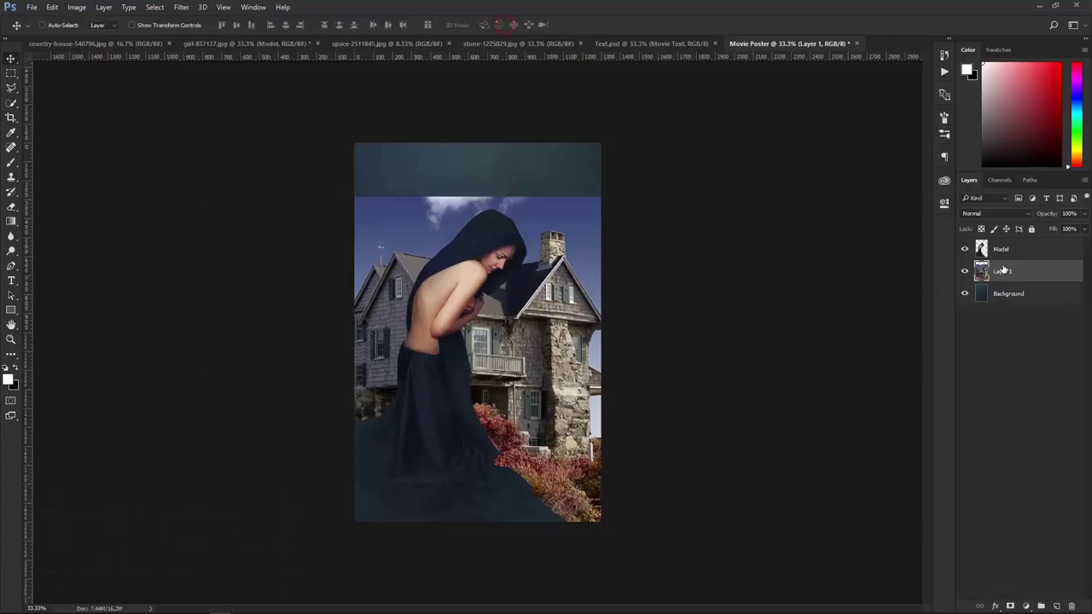
pyautogui.click(1017, 250)
pyautogui.hotkey('ctrl', 't')
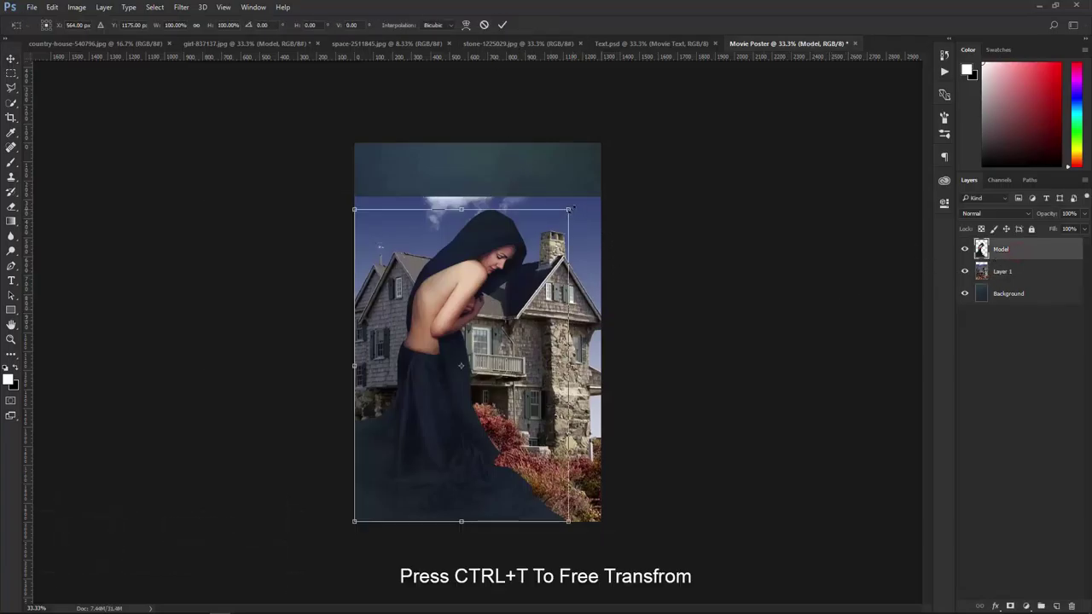
pyautogui.moveTo(570, 208); pyautogui.dragTo(581, 189)
pyautogui.moveTo(496, 342); pyautogui.dragTo(506, 357)
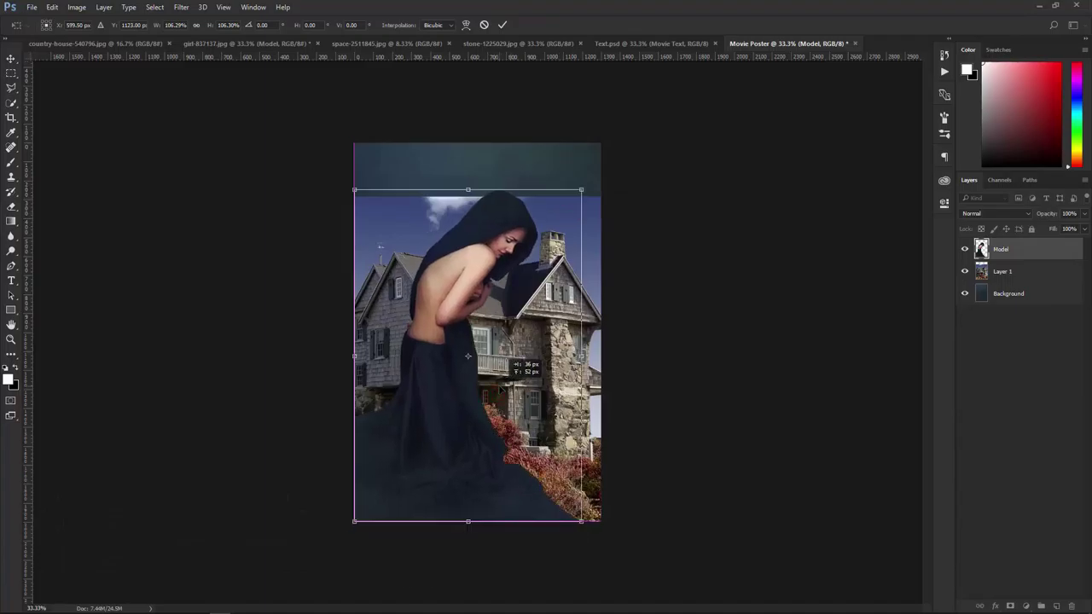
pyautogui.click(503, 25)
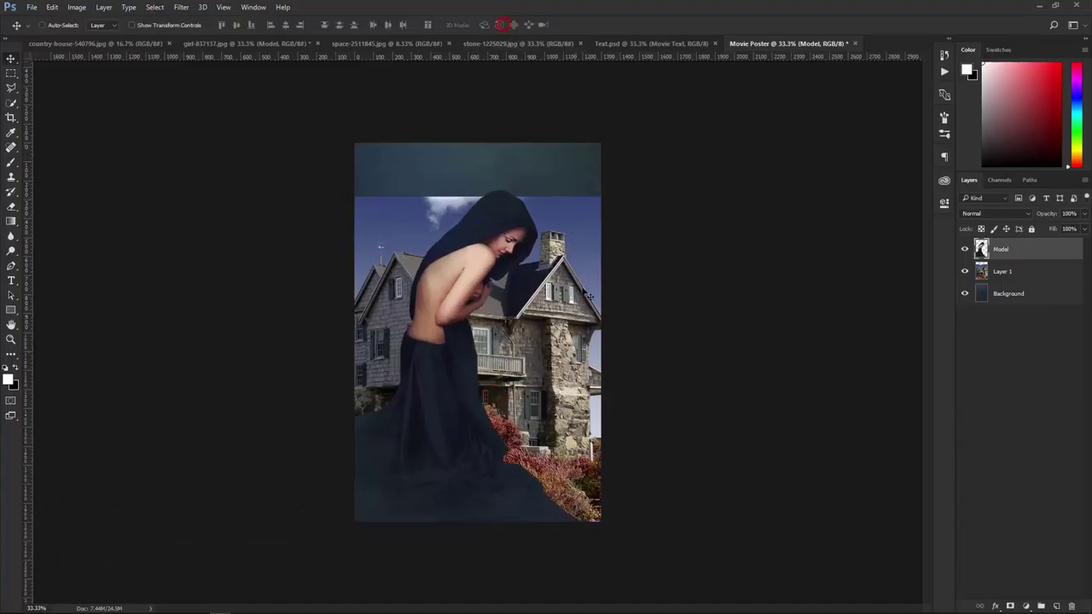
# - Scale the house layer to 98.7% and shift it slightly right
pyautogui.click(1025, 279)
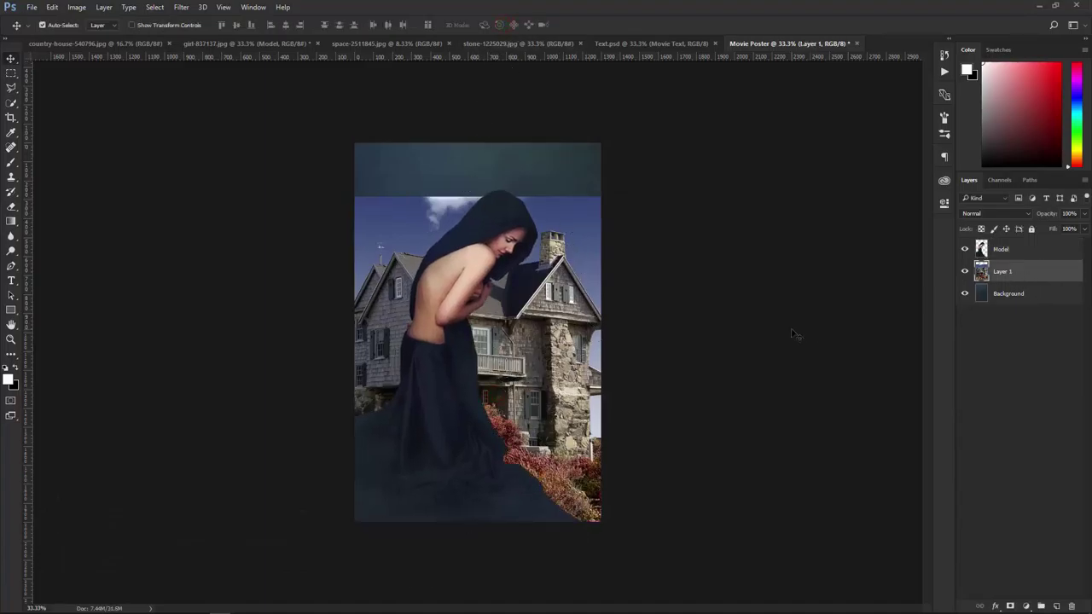
pyautogui.hotkey('ctrl', 't')
pyautogui.moveTo(587, 356); pyautogui.dragTo(594, 356)
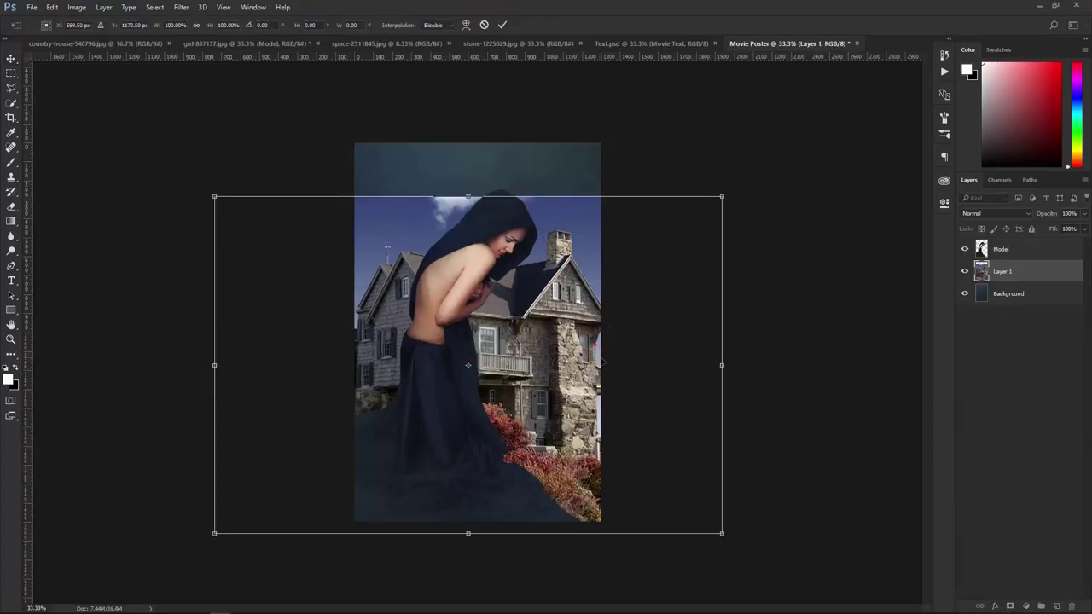
pyautogui.moveTo(722, 534); pyautogui.dragTo(682, 490)
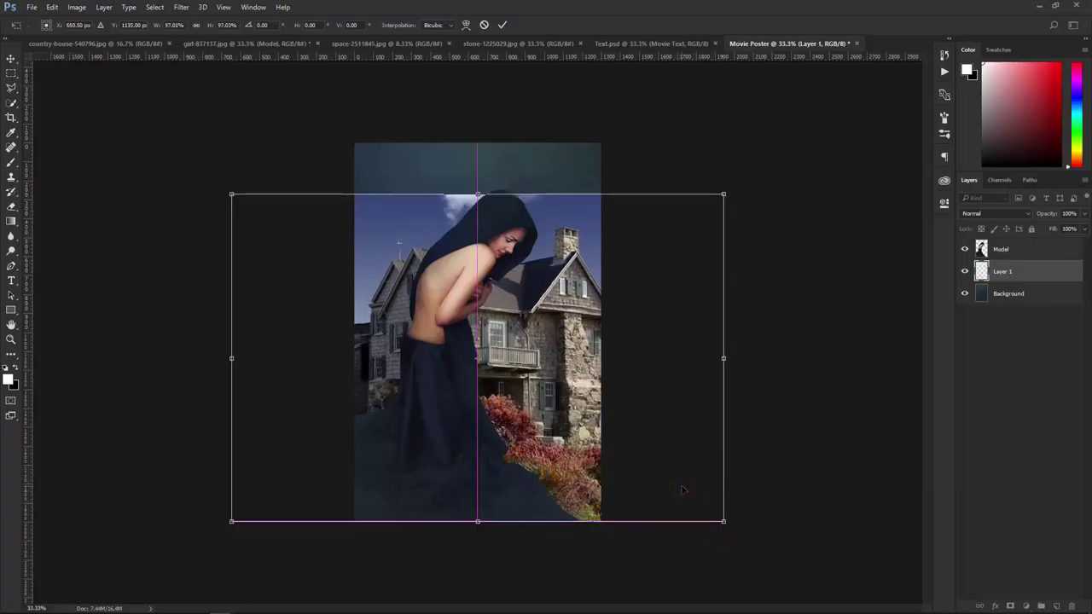
pyautogui.moveTo(726, 523); pyautogui.dragTo(673, 503)
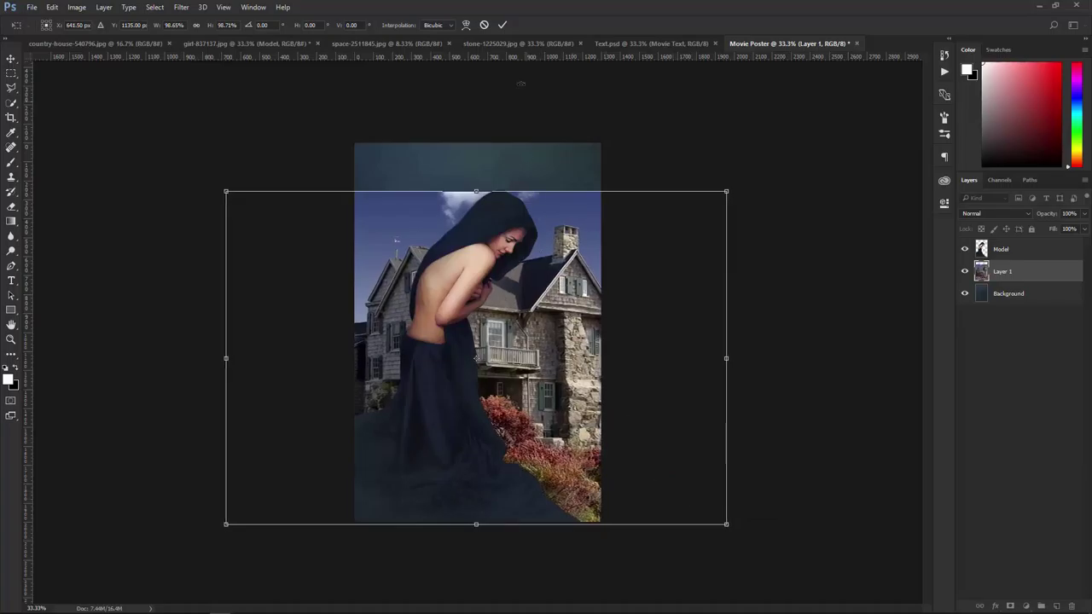
pyautogui.click(503, 25)
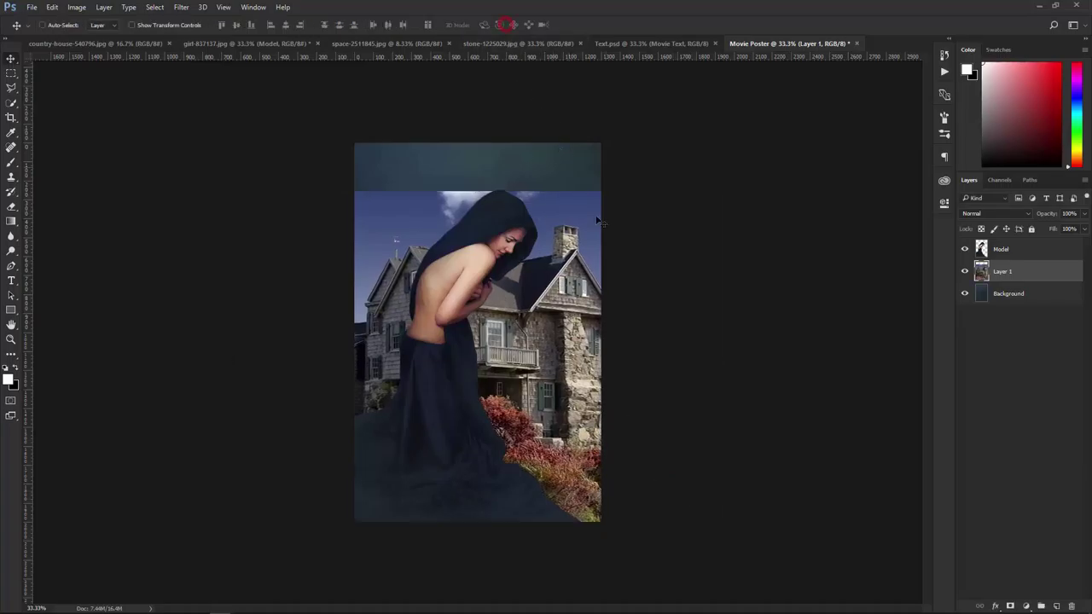
# - Set Layer 1 to Soft Light, add a mask, and fade the sky's top edge and left side
pyautogui.click(988, 215)
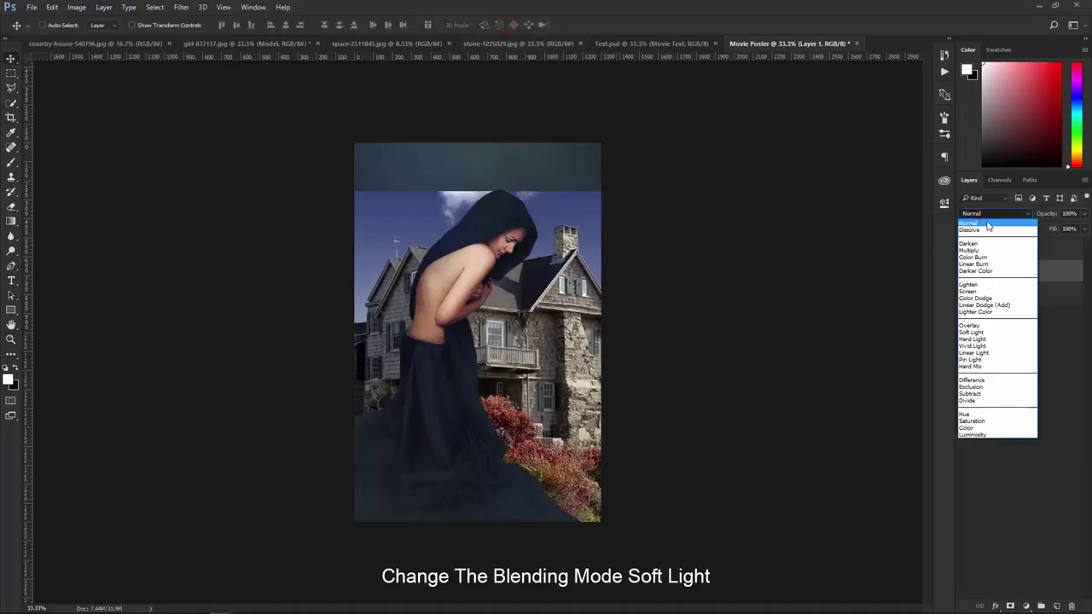
pyautogui.click(972, 331)
pyautogui.hotkey('ctrl', '+')
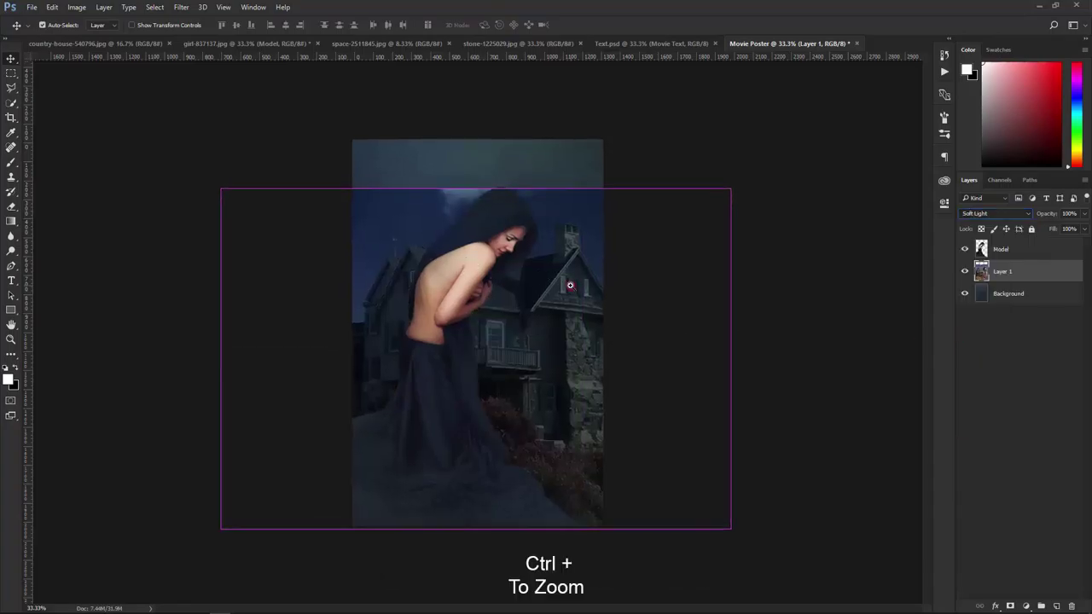
pyautogui.click(1011, 606)
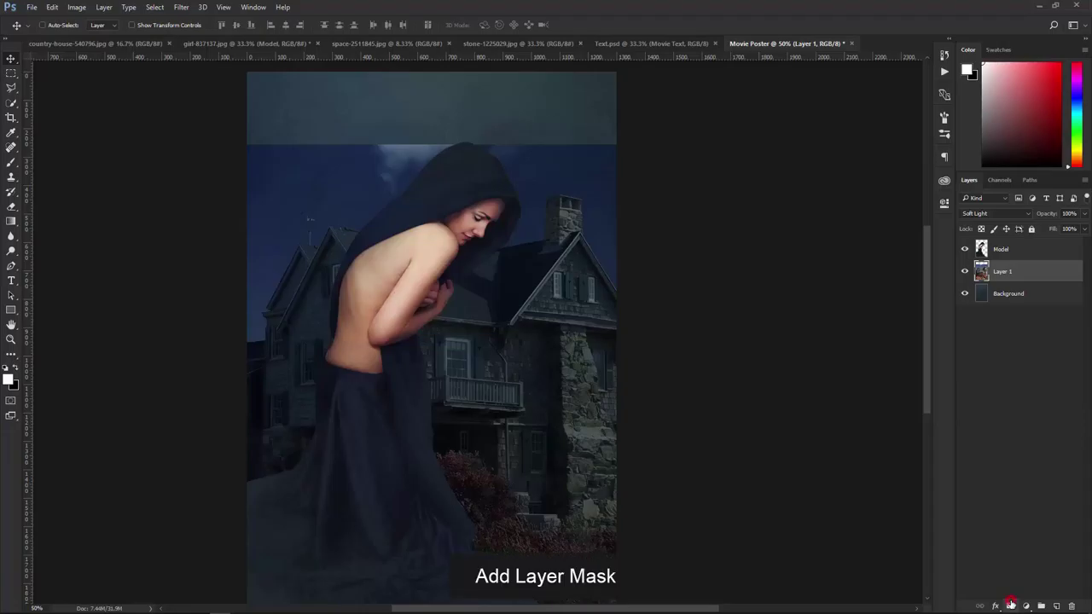
pyautogui.press('b')
pyautogui.moveTo(256, 179); pyautogui.dragTo(295, 152)
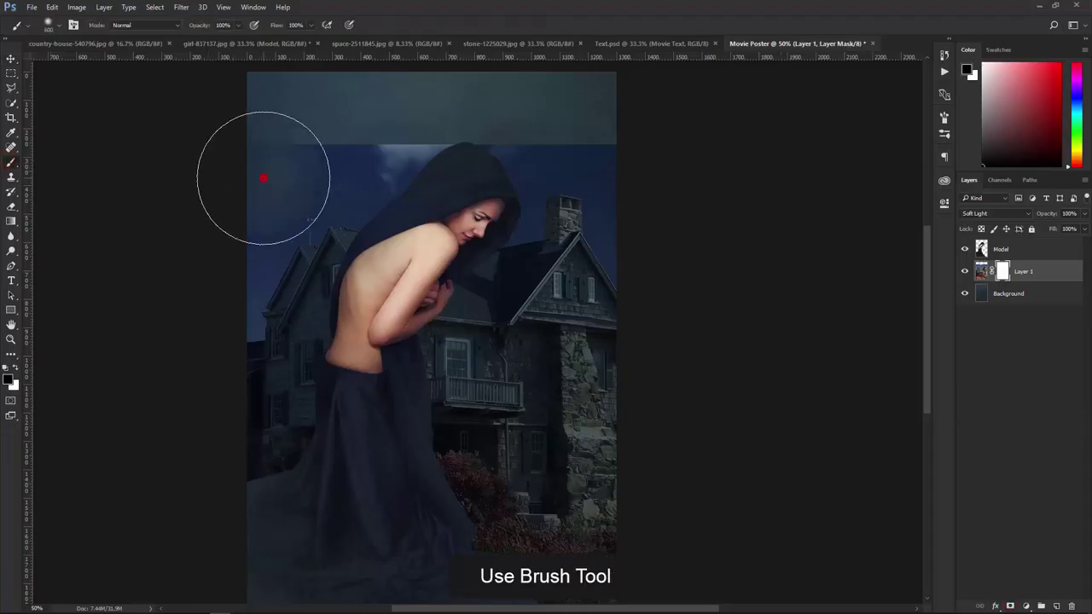
pyautogui.moveTo(220, 157)
pyautogui.mouseDown()
pyautogui.moveTo(181, 407)
pyautogui.moveTo(433, 124)
pyautogui.moveTo(390, 129)
pyautogui.moveTo(463, 195)
pyautogui.moveTo(495, 134)
pyautogui.moveTo(495, 182)
pyautogui.mouseUp()
# - Mask out the reddish shrubs and the foreground around the skirt's hem
pyautogui.click(663, 213)
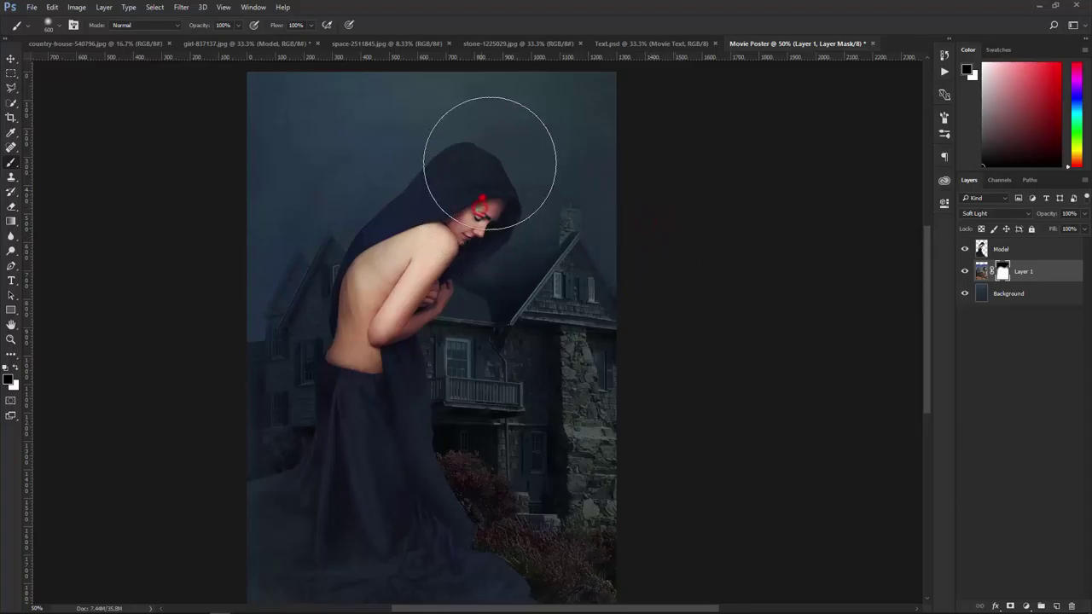
pyautogui.moveTo(657, 429); pyautogui.dragTo(626, 418)
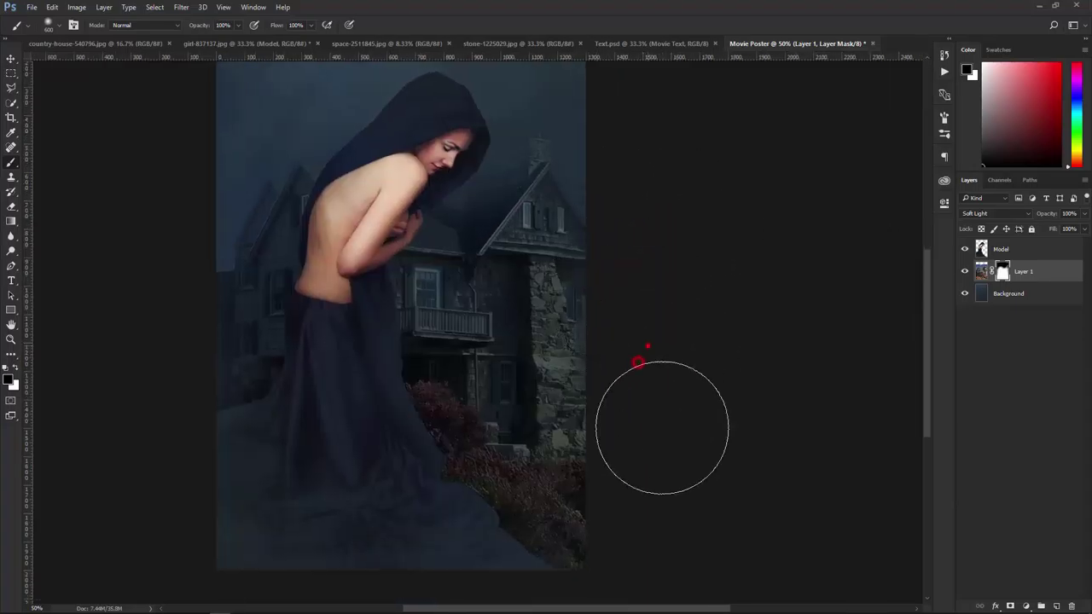
pyautogui.moveTo(469, 463)
pyautogui.mouseDown()
pyautogui.moveTo(580, 510)
pyautogui.moveTo(324, 504)
pyautogui.mouseUp()
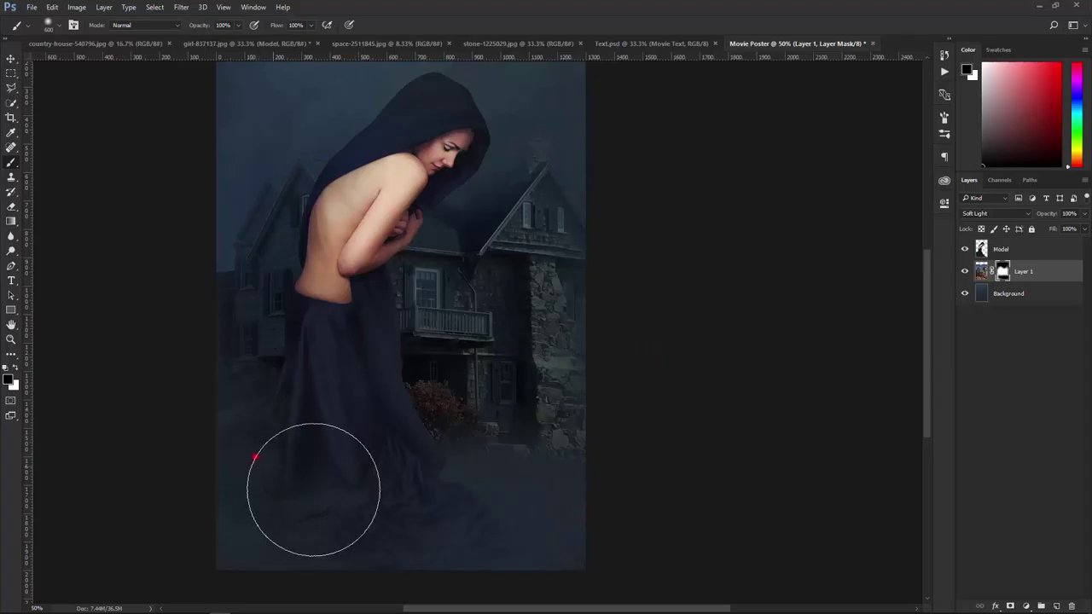
pyautogui.moveTo(377, 457)
pyautogui.mouseDown()
pyautogui.moveTo(426, 488)
pyautogui.moveTo(531, 495)
pyautogui.moveTo(463, 495)
pyautogui.moveTo(381, 452)
pyautogui.moveTo(390, 517)
pyautogui.mouseUp()
pyautogui.moveTo(324, 378)
pyautogui.mouseDown()
pyautogui.moveTo(251, 439)
pyautogui.moveTo(250, 494)
pyautogui.moveTo(325, 505)
pyautogui.mouseUp()
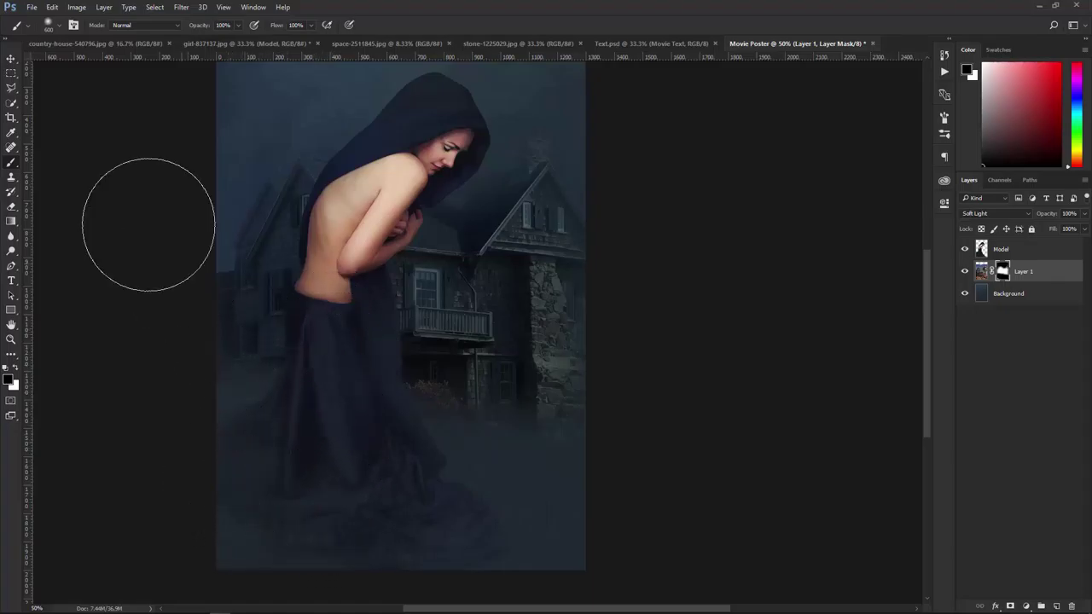
pyautogui.click(12, 60)
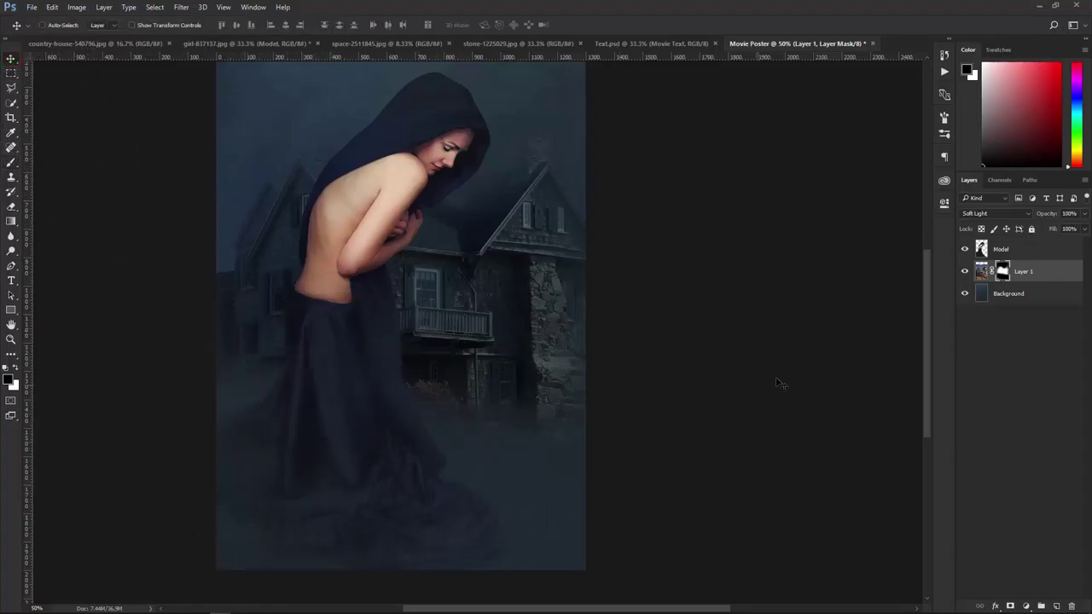
# - Add Layer 2 in Soft Light at 50% opacity, painting white over the house's gable and balcony
pyautogui.click(1057, 607)
pyautogui.press('x')
pyautogui.click(9, 166)
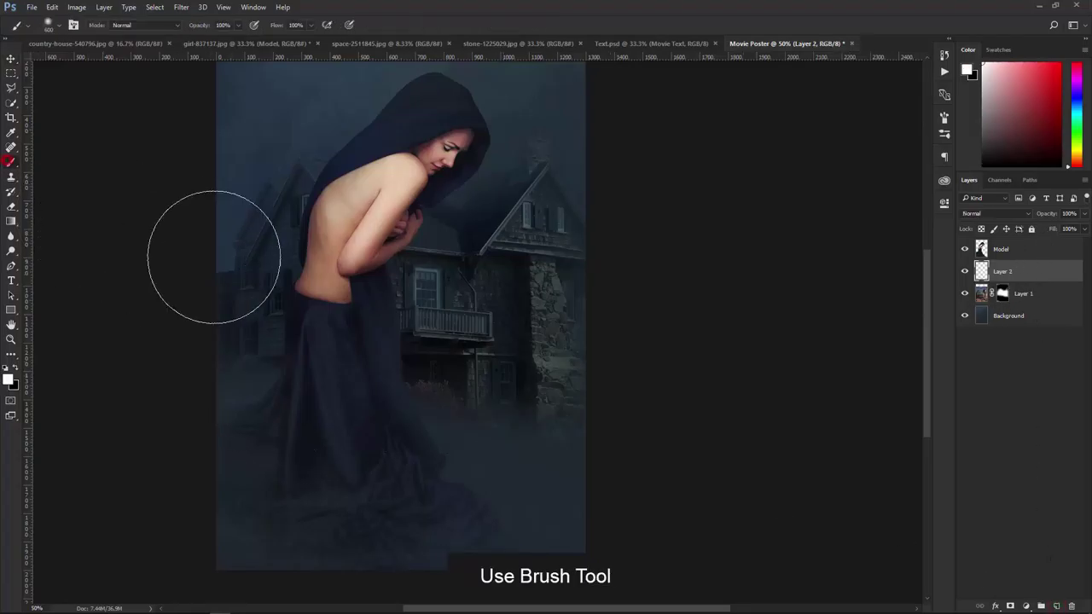
pyautogui.click(981, 215)
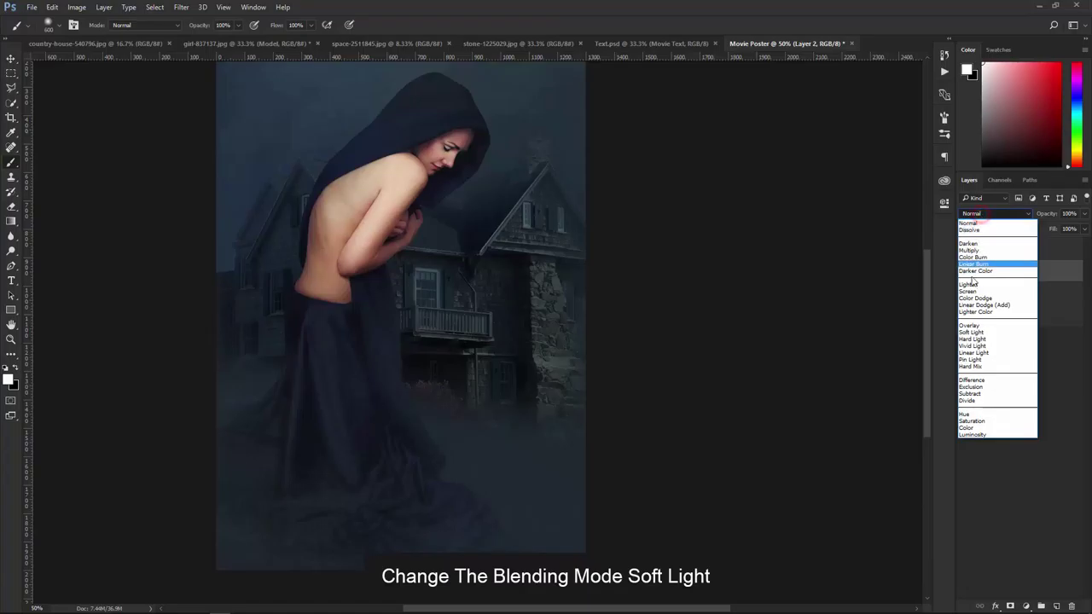
pyautogui.click(972, 300)
pyautogui.moveTo(405, 308)
pyautogui.mouseDown()
pyautogui.moveTo(483, 316)
pyautogui.moveTo(538, 294)
pyautogui.mouseUp()
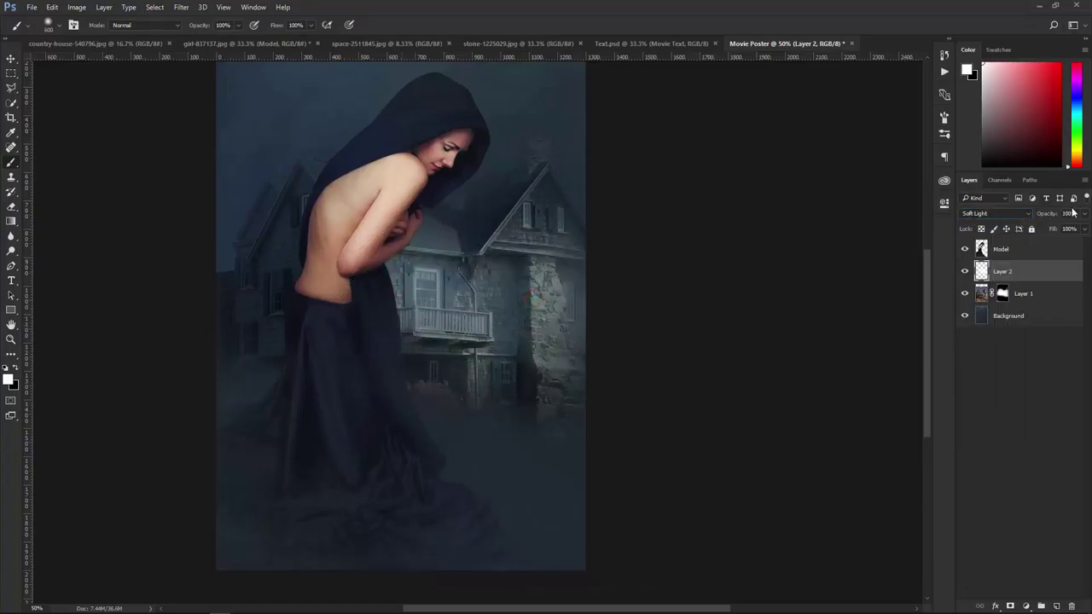
pyautogui.write('50')
pyautogui.press('Return')
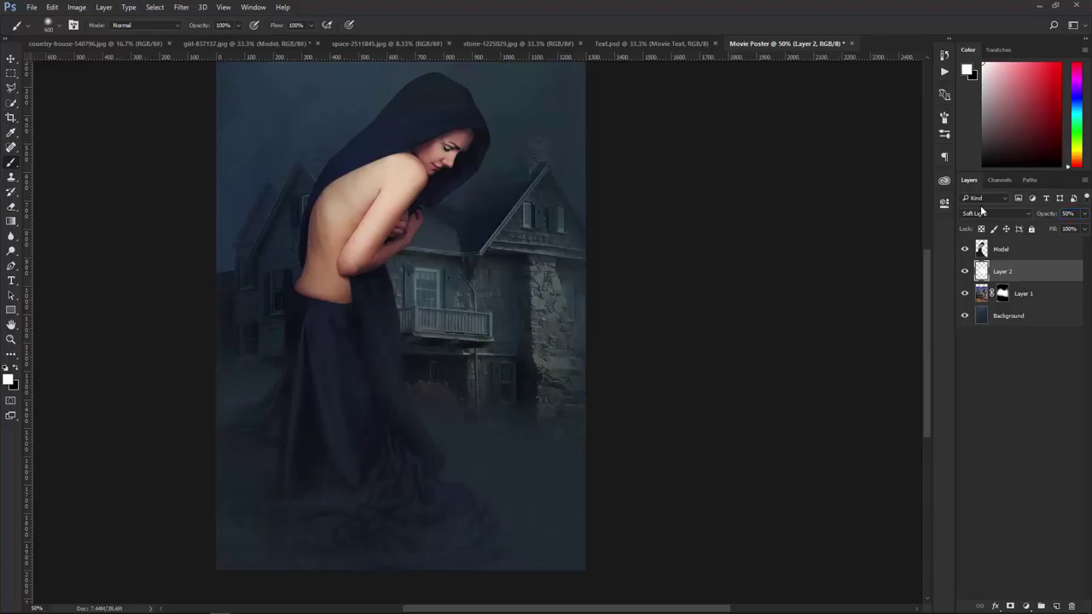
pyautogui.moveTo(319, 272)
pyautogui.mouseDown()
pyautogui.moveTo(390, 341)
pyautogui.moveTo(463, 361)
pyautogui.moveTo(524, 257)
pyautogui.moveTo(512, 225)
pyautogui.mouseUp()
pyautogui.moveTo(417, 238)
pyautogui.mouseDown()
pyautogui.moveTo(441, 319)
pyautogui.moveTo(526, 353)
pyautogui.mouseUp()
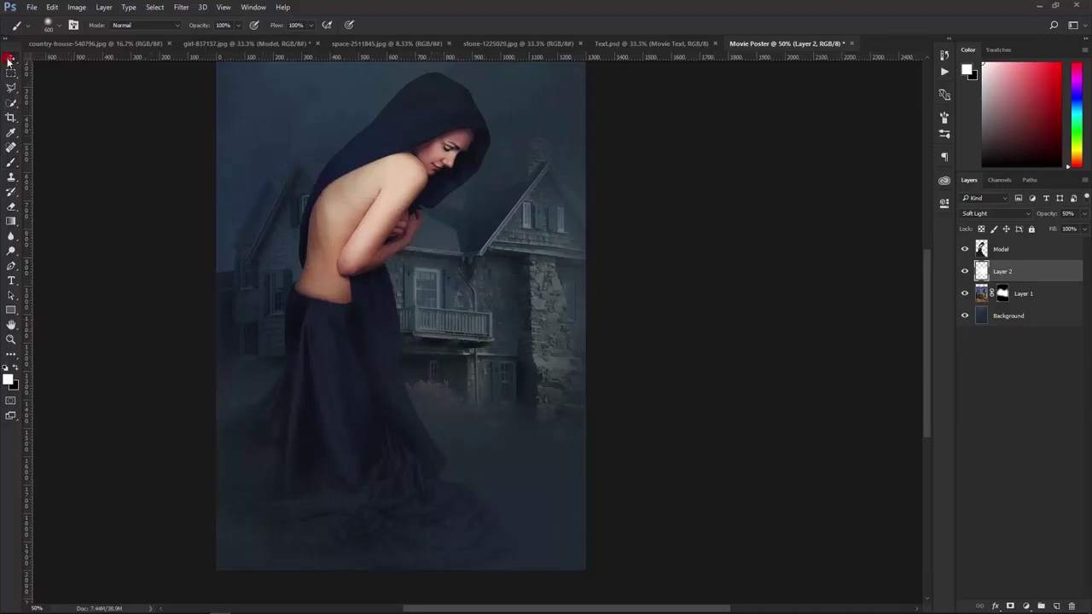
pyautogui.click(10, 59)
pyautogui.click(1055, 248)
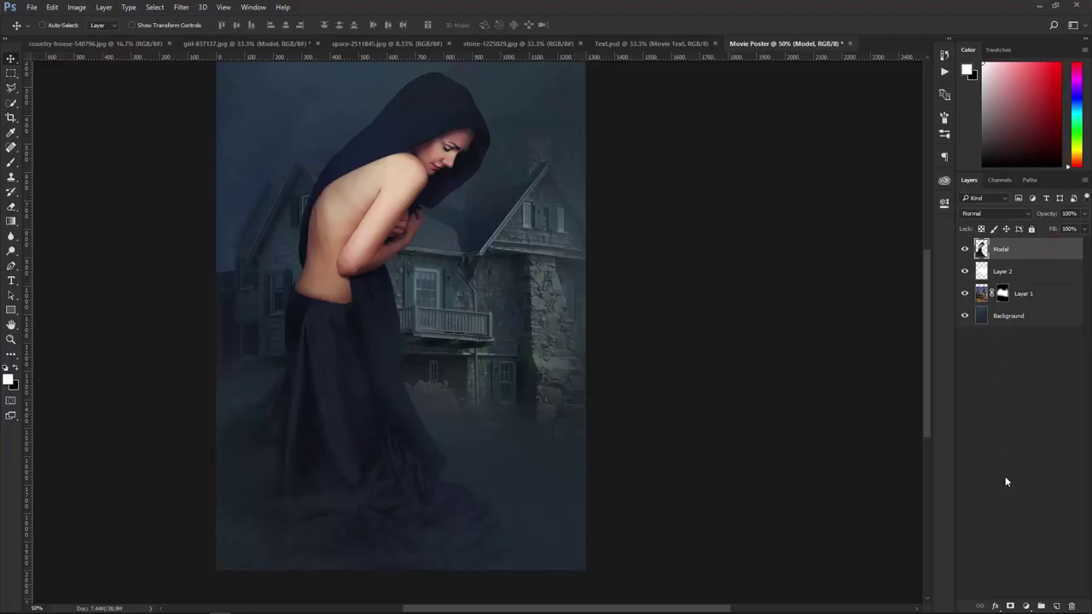
# - Add a reversed radial dark-to-transparent Gradient Fill layer centred over the woman's face
pyautogui.click(1027, 604)
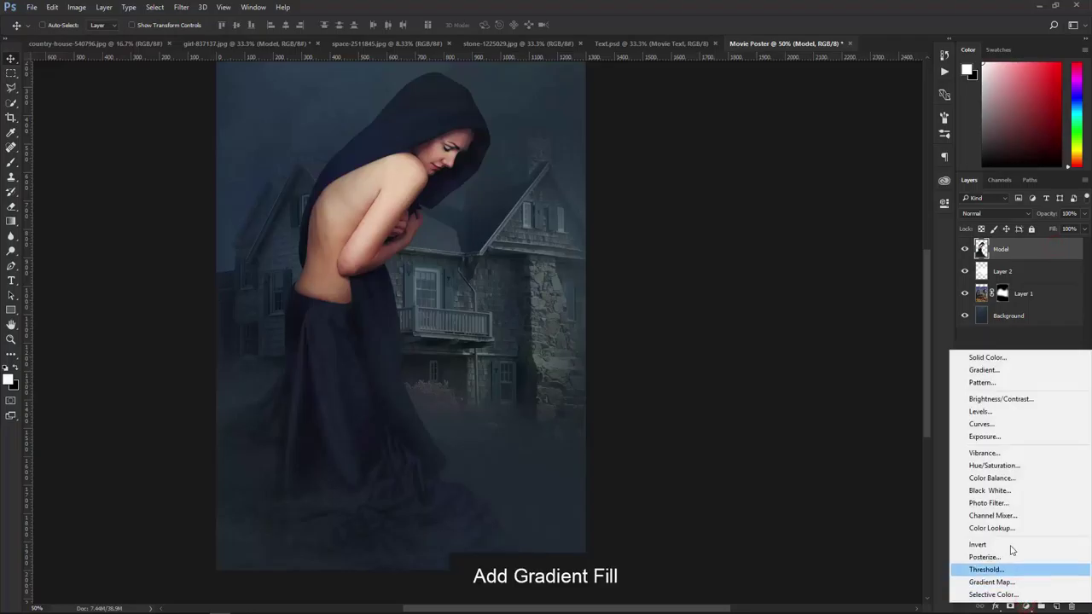
pyautogui.click(994, 373)
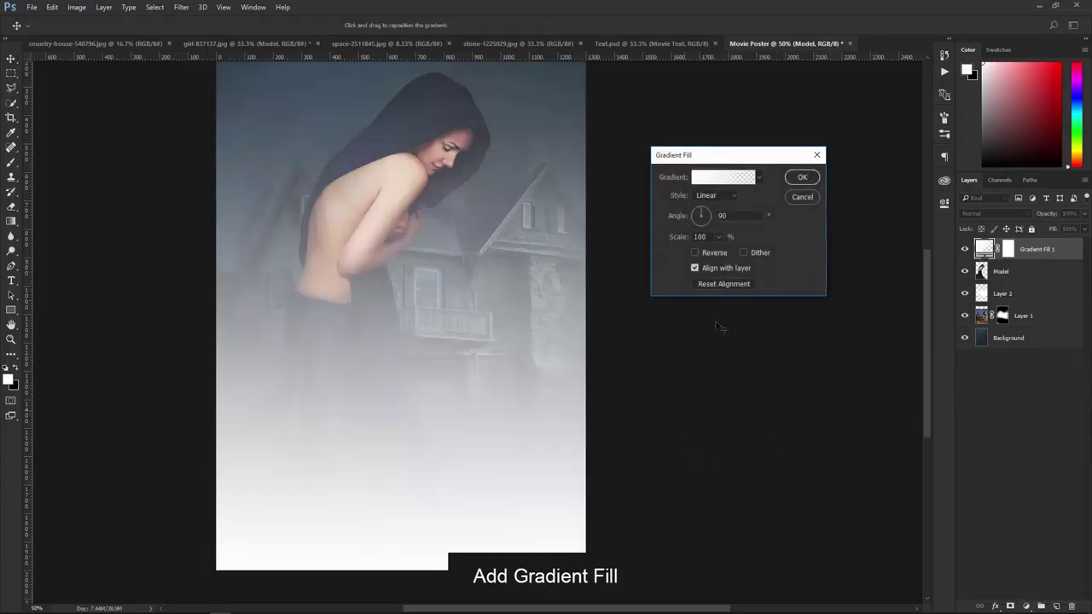
pyautogui.click(719, 180)
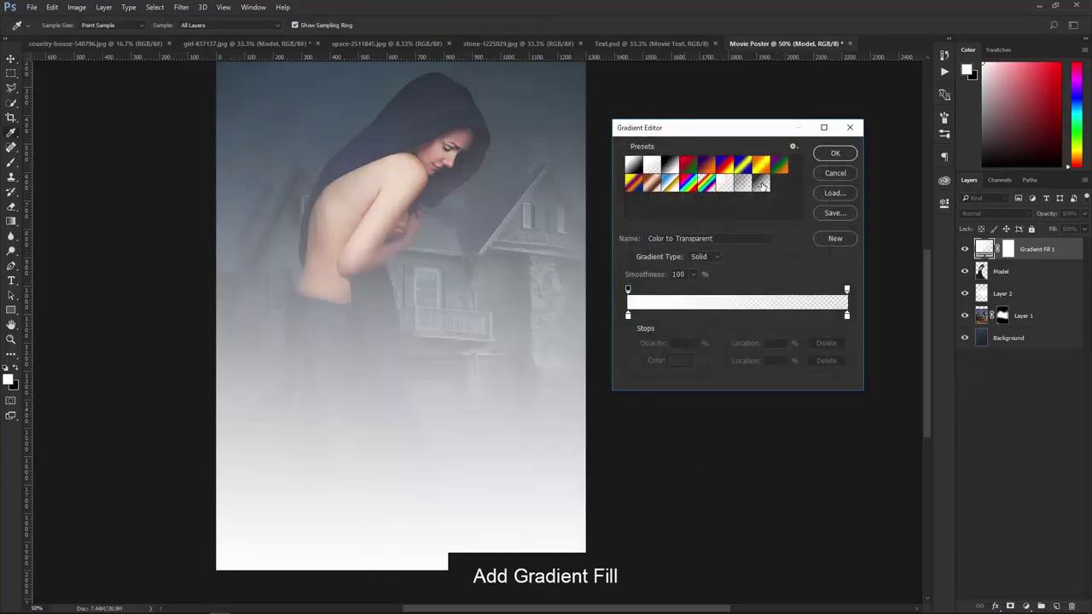
pyautogui.click(761, 184)
pyautogui.doubleClick(627, 316)
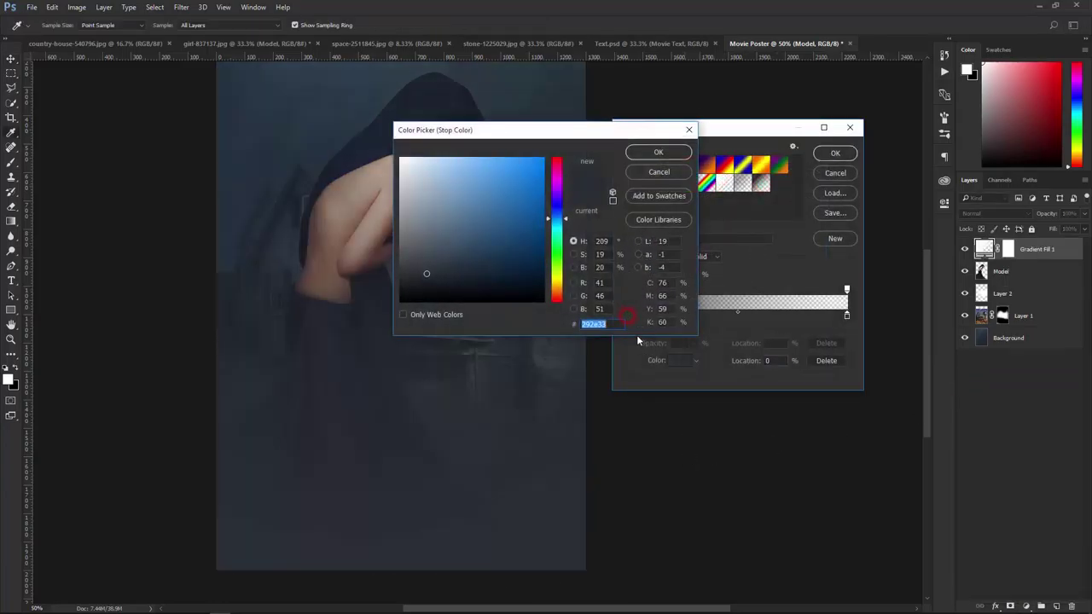
pyautogui.click(666, 156)
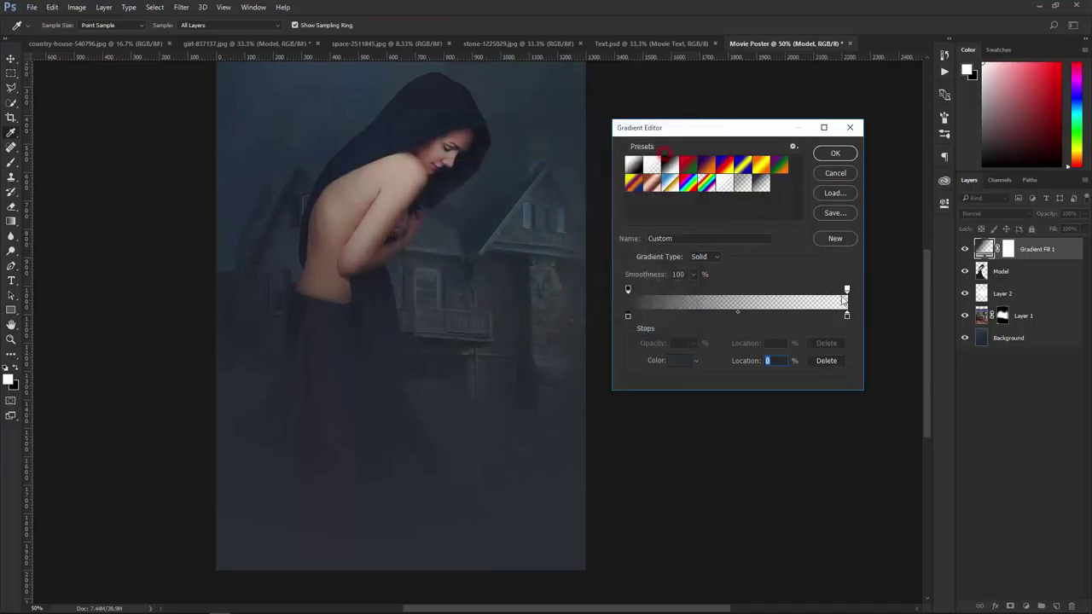
pyautogui.click(848, 315)
pyautogui.click(836, 154)
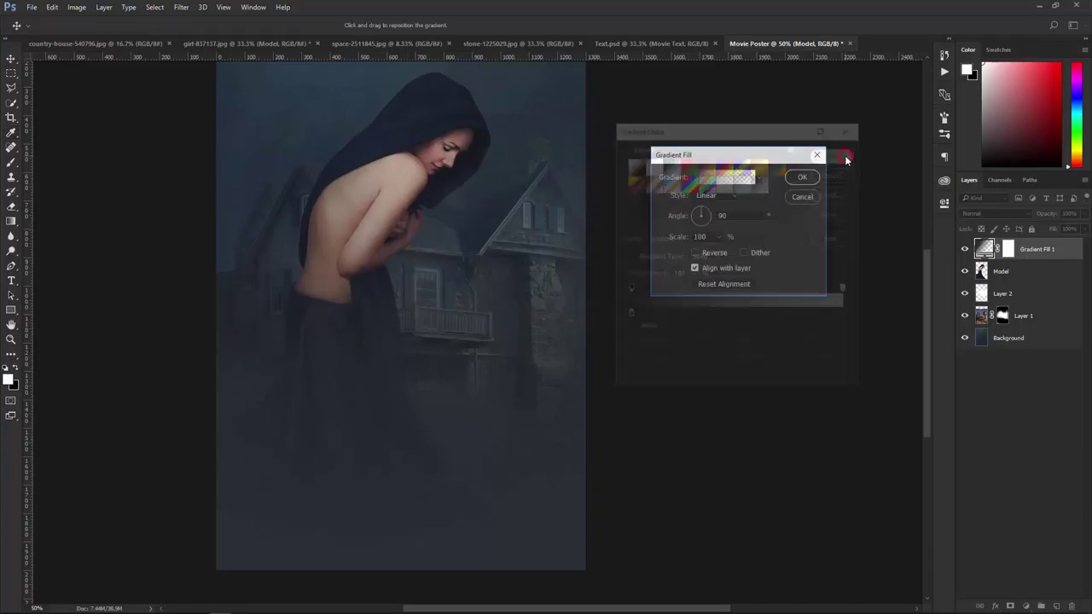
pyautogui.click(715, 195)
pyautogui.click(702, 214)
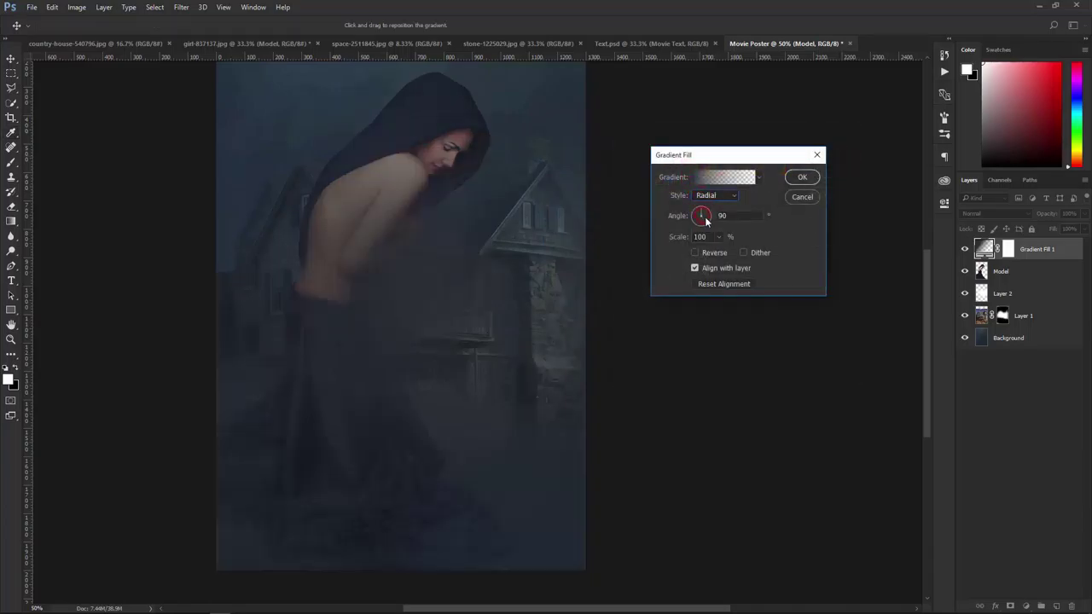
pyautogui.click(696, 252)
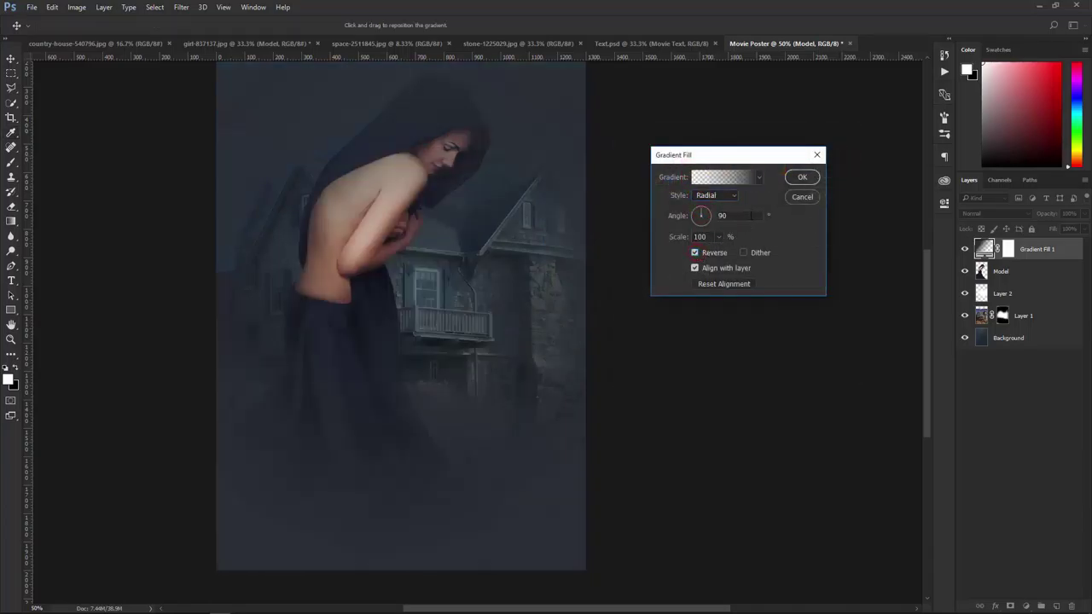
pyautogui.moveTo(432, 281); pyautogui.dragTo(453, 220)
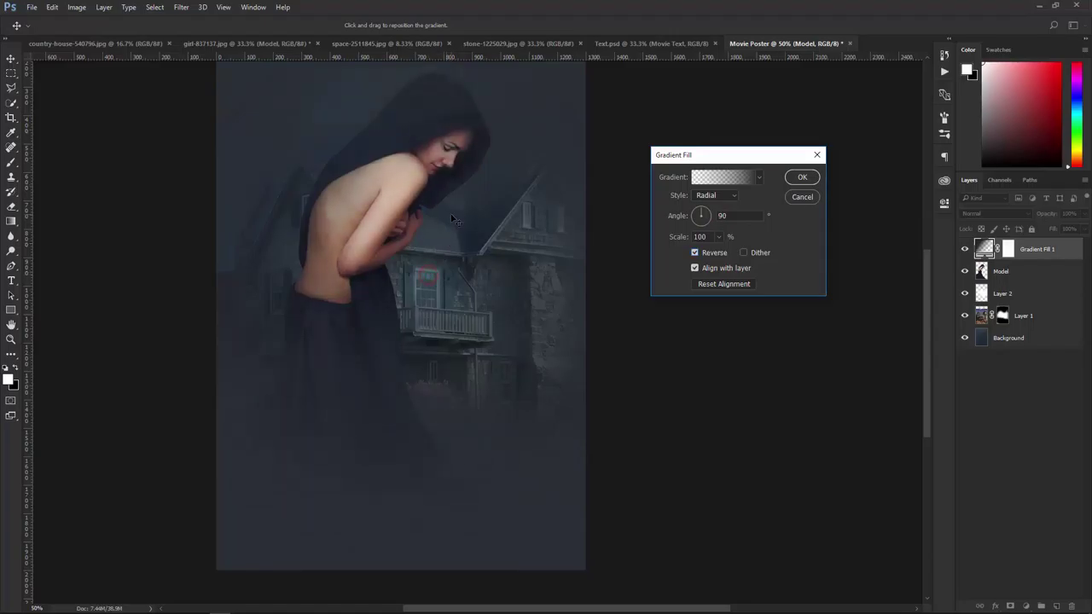
pyautogui.click(802, 177)
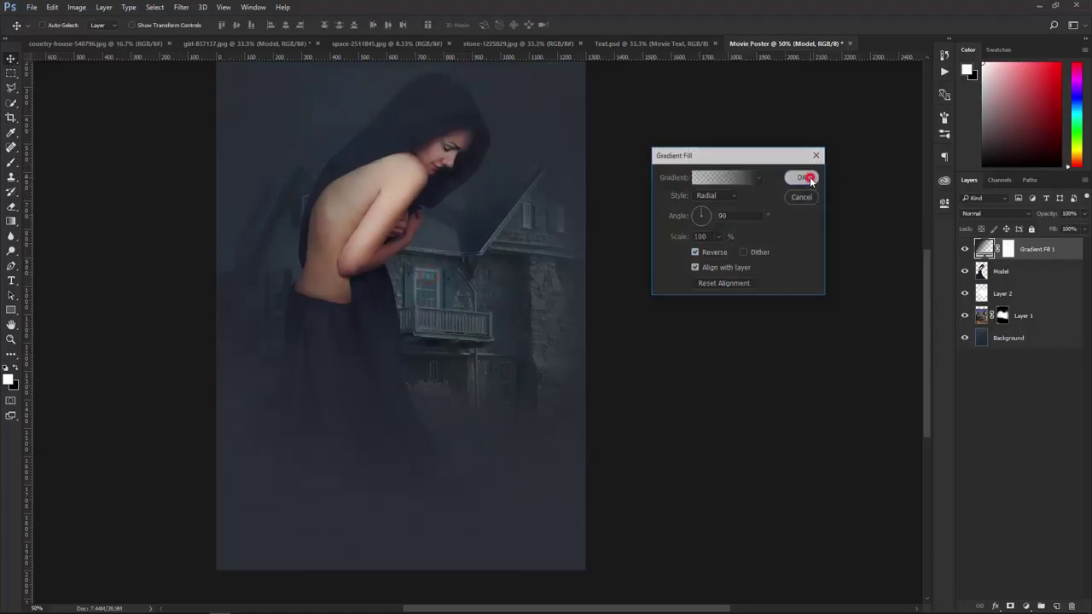
# - Set Gradient Fill 1 to Multiply blending at 50% opacity
pyautogui.click(982, 215)
pyautogui.click(980, 250)
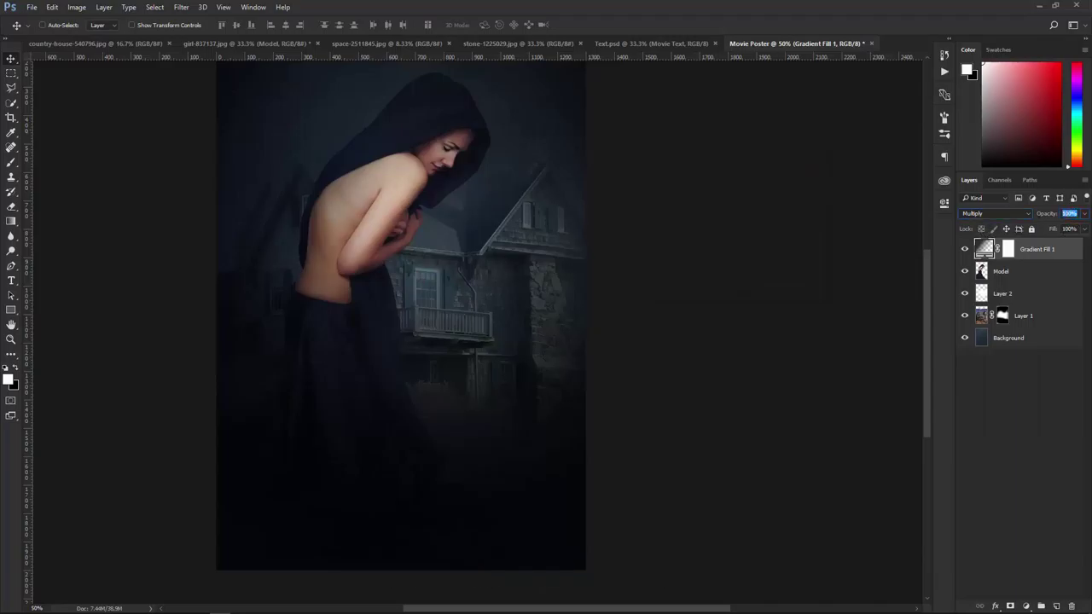
pyautogui.write('50')
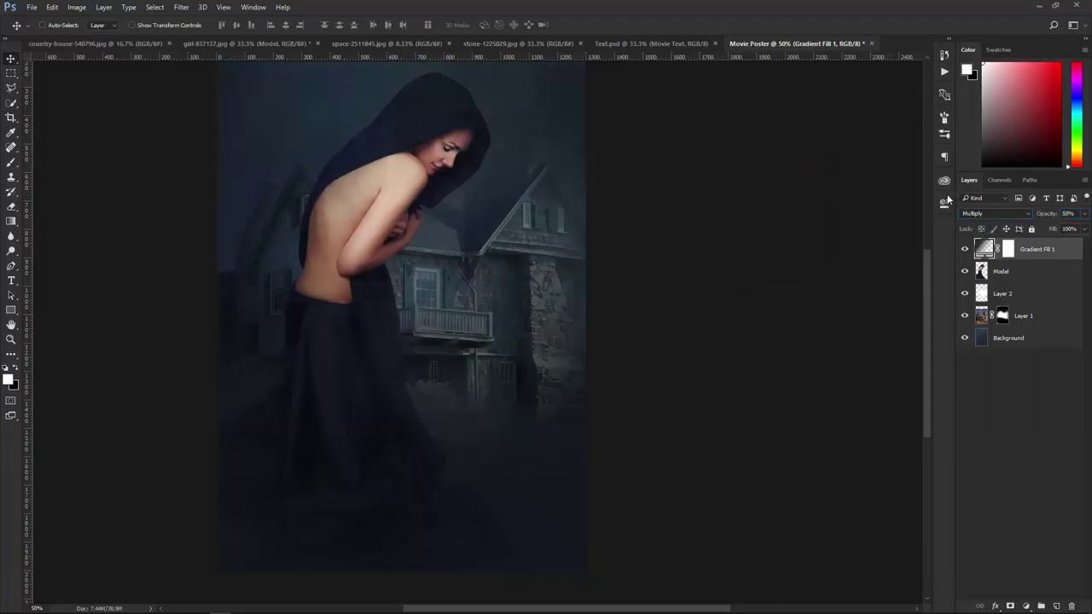
pyautogui.moveTo(468, 222); pyautogui.dragTo(495, 237)
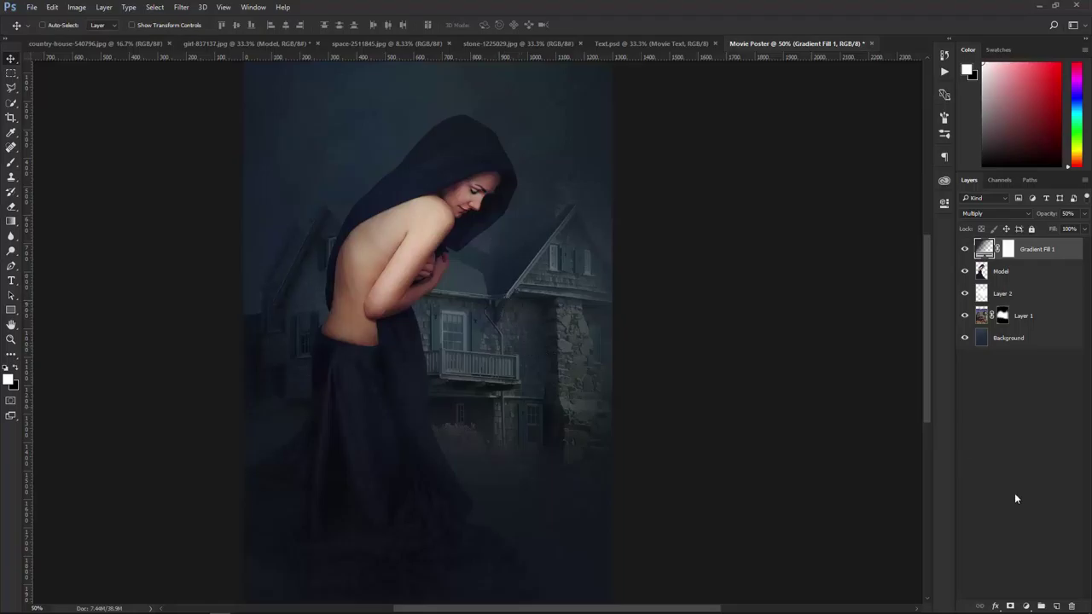
# - Add a Color Balance layer with midtones Cyan/Red -5, Magenta/Green +5, Yellow/Blue -8
pyautogui.click(1026, 606)
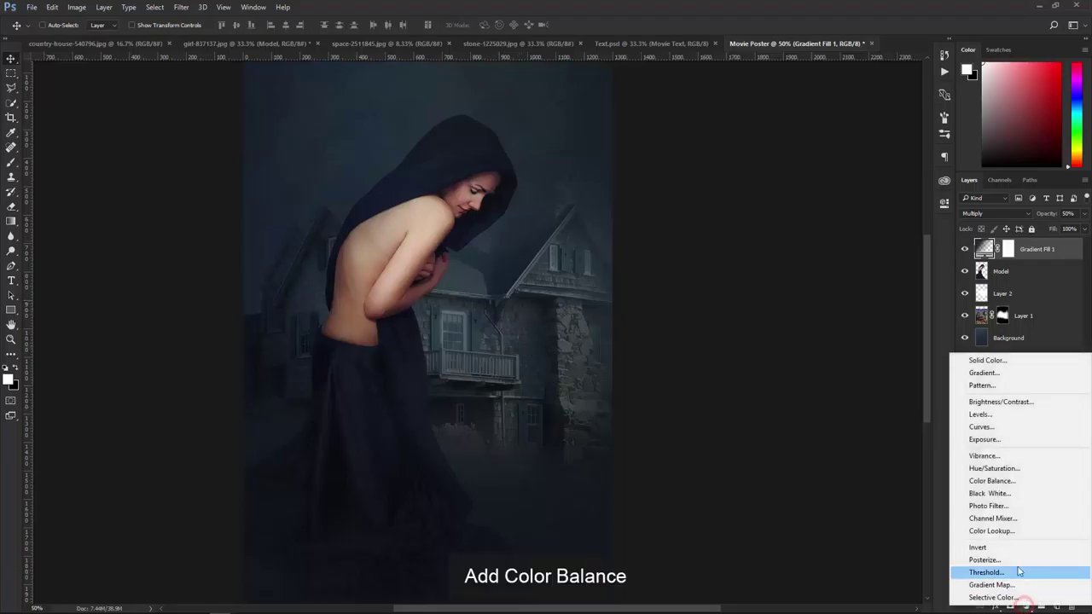
pyautogui.click(992, 481)
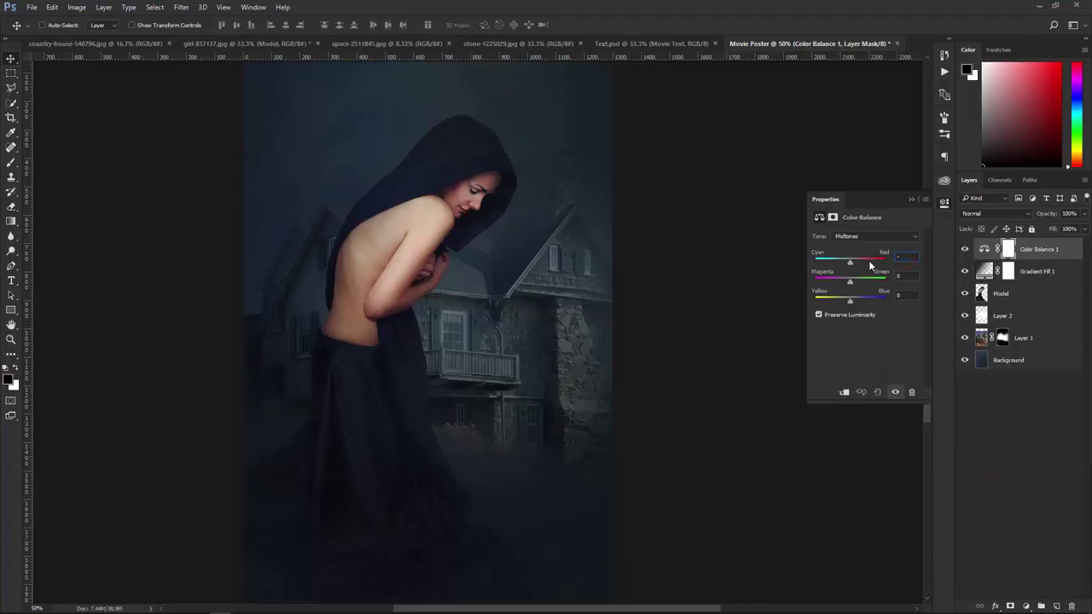
pyautogui.write('5')
pyautogui.click(904, 276)
pyautogui.write('5')
pyautogui.press('Return')
pyautogui.write('-8')
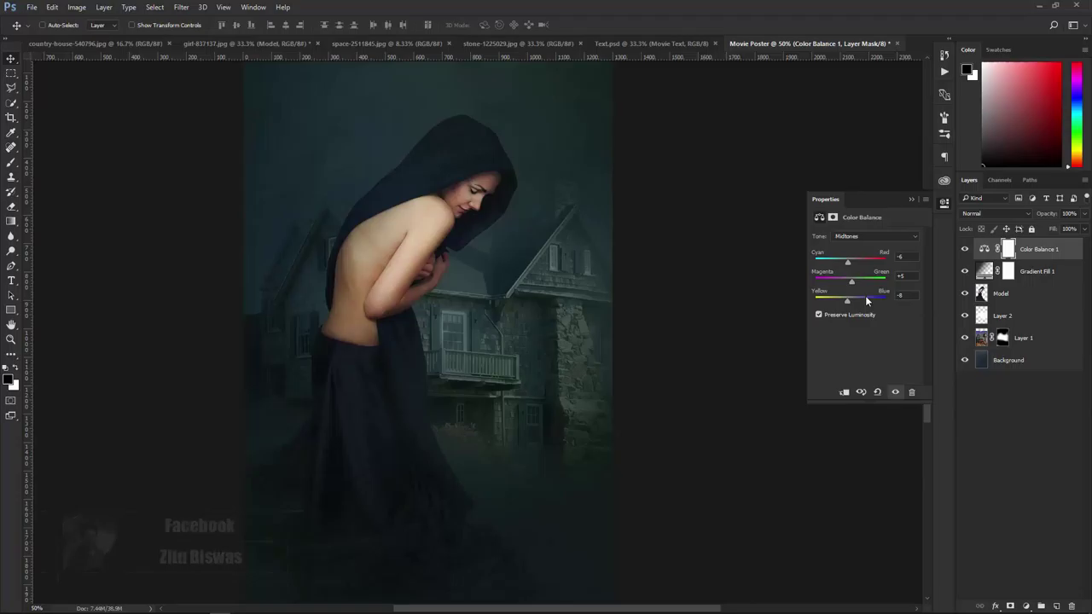
pyautogui.press('Return')
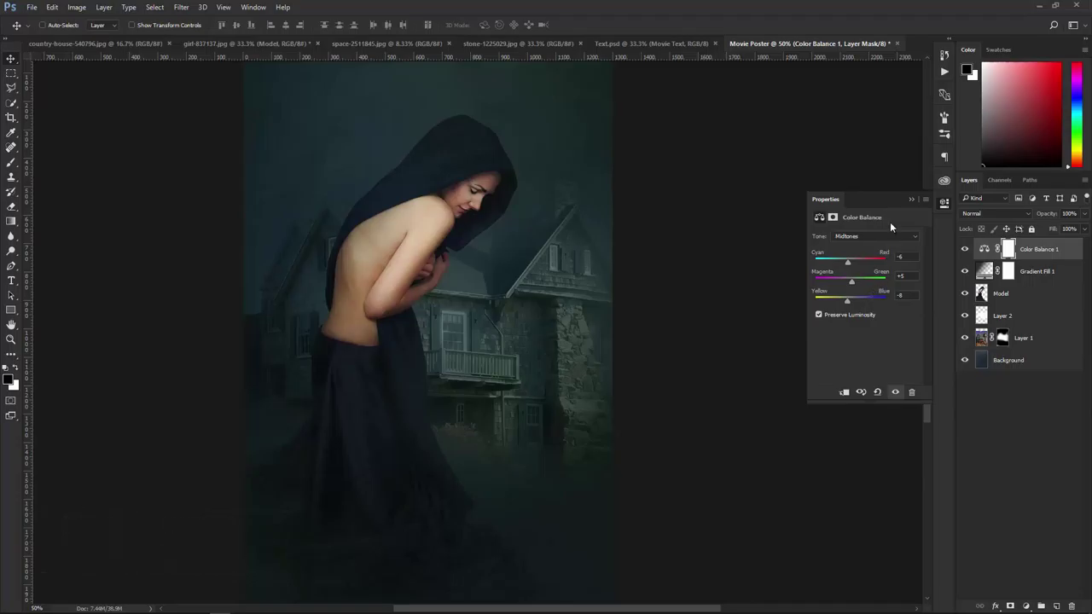
pyautogui.click(911, 202)
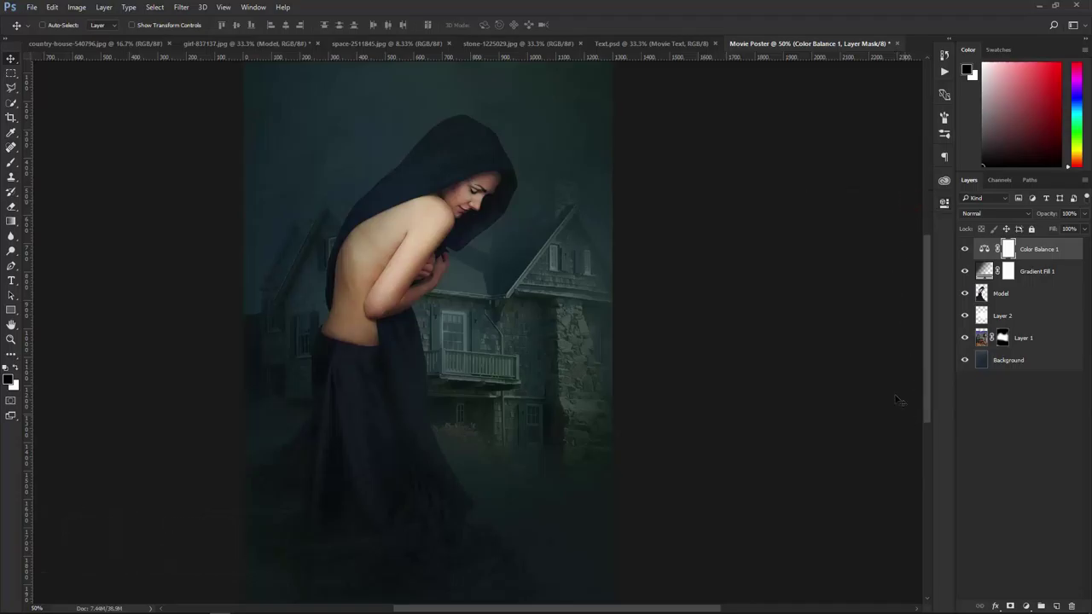
# - Bring the stone texture into the Movie Poster and scale it to cover the canvas
pyautogui.click(503, 44)
pyautogui.moveTo(424, 196)
pyautogui.mouseDown()
pyautogui.moveTo(770, 74)
pyautogui.moveTo(416, 299)
pyautogui.mouseUp()
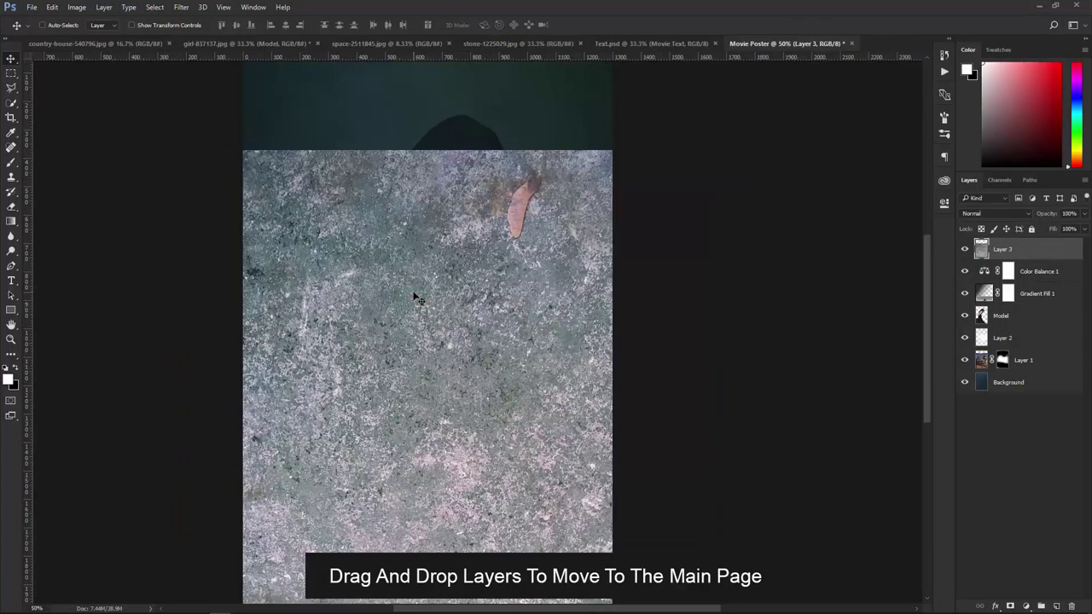
pyautogui.hotkey('ctrl', '-')
pyautogui.hotkey('ctrl', 't')
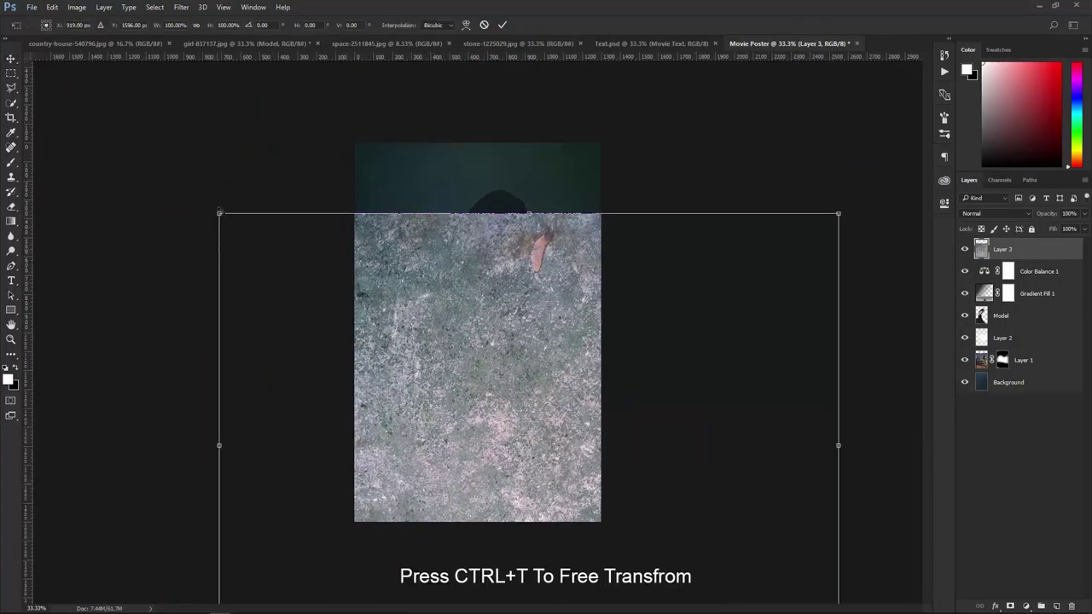
pyautogui.moveTo(220, 213); pyautogui.dragTo(378, 334)
pyautogui.moveTo(431, 384); pyautogui.dragTo(412, 361)
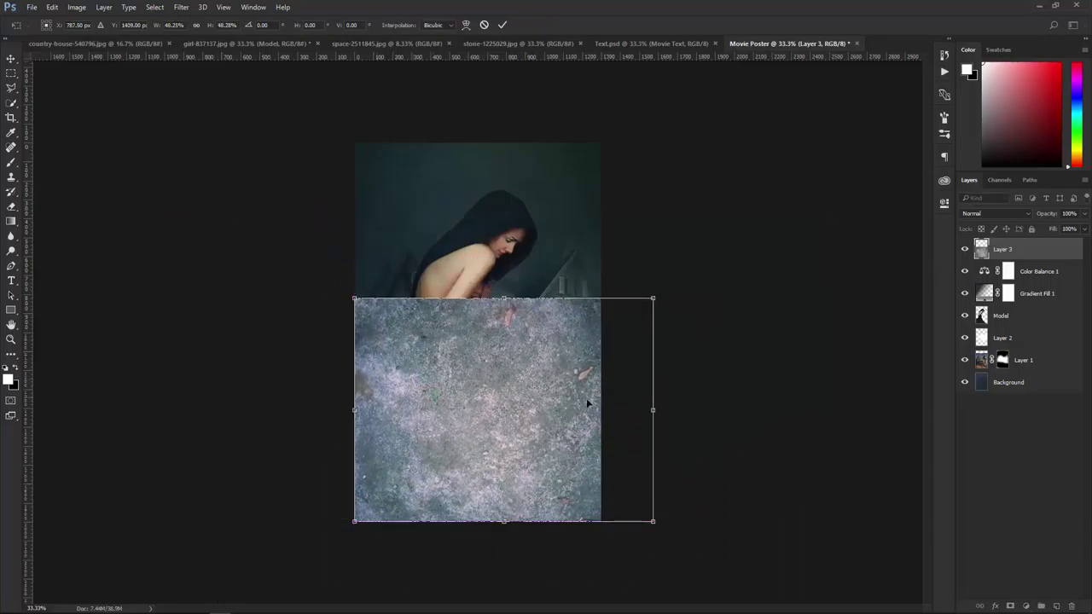
pyautogui.moveTo(655, 411); pyautogui.dragTo(601, 410)
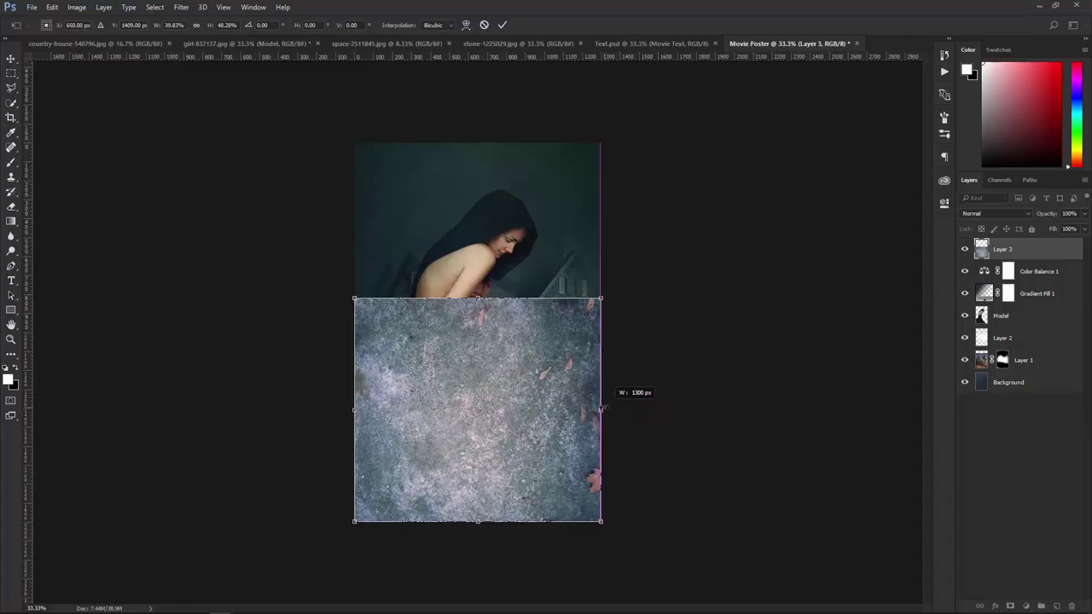
pyautogui.moveTo(478, 298); pyautogui.dragTo(461, 145)
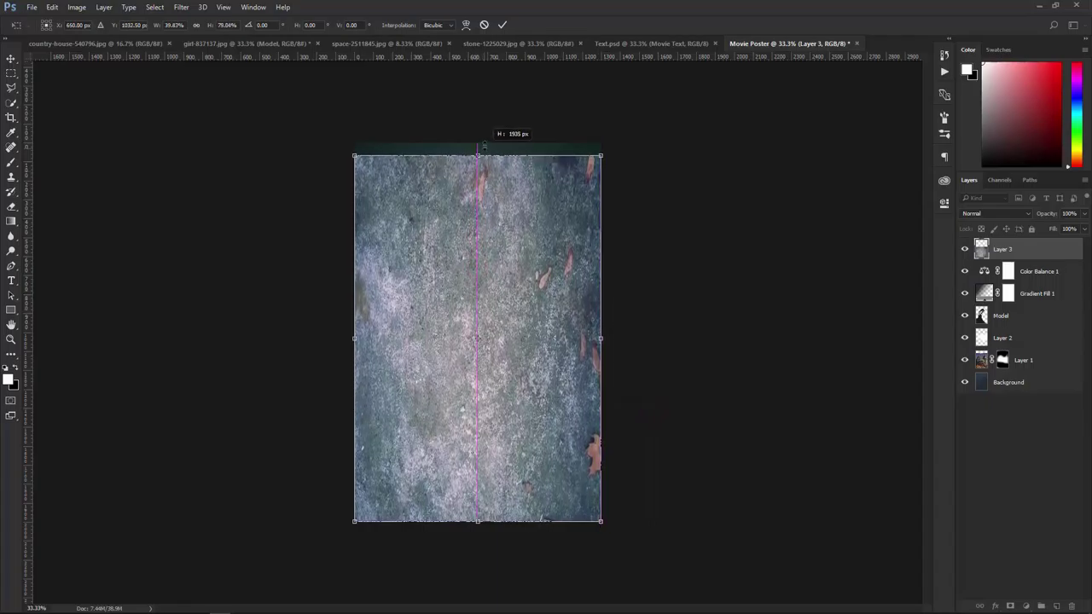
pyautogui.click(504, 25)
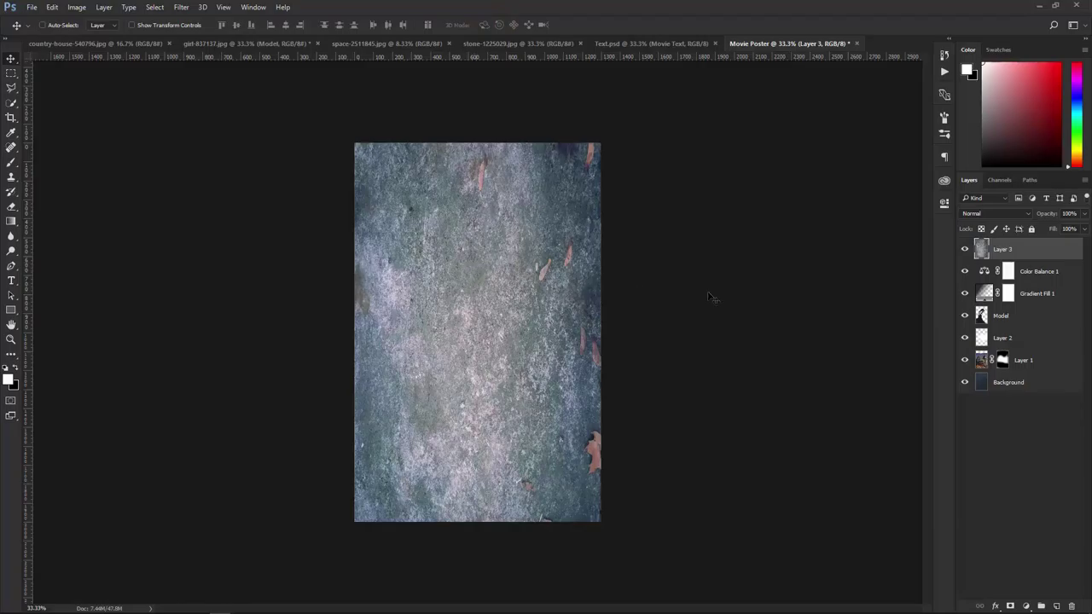
# - Set the stone texture layer's blend mode to Soft Light
pyautogui.click(989, 214)
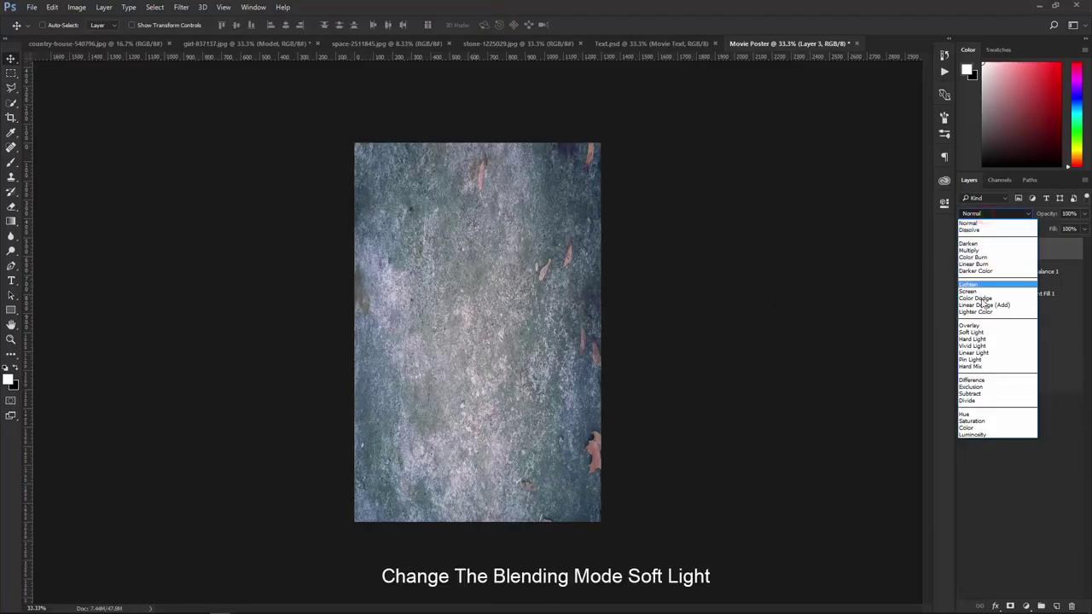
pyautogui.click(981, 333)
pyautogui.hotkey('ctrl', '+')
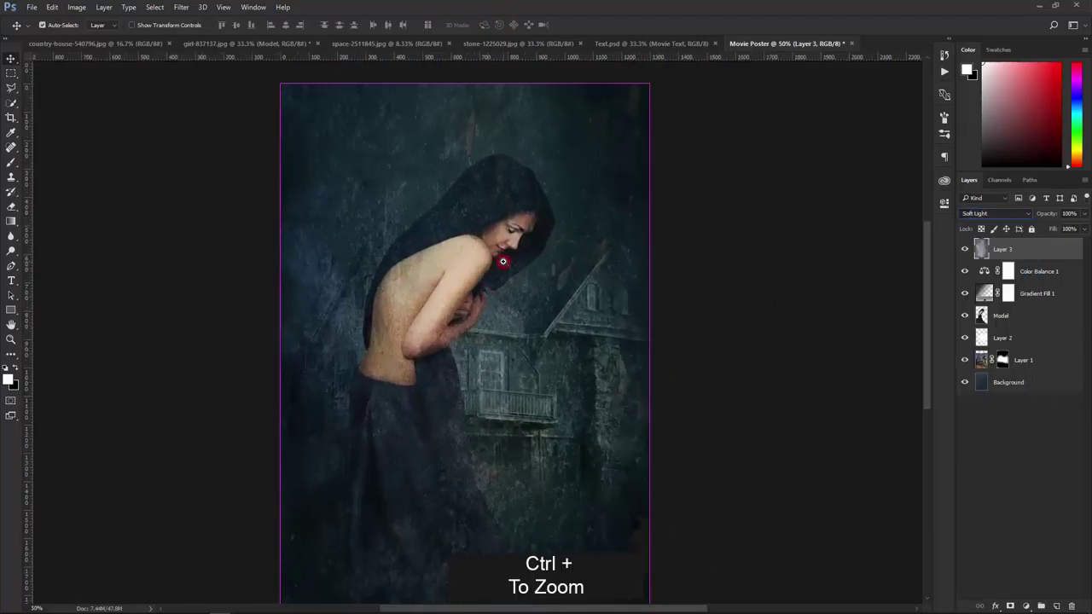
pyautogui.moveTo(510, 322); pyautogui.dragTo(510, 301)
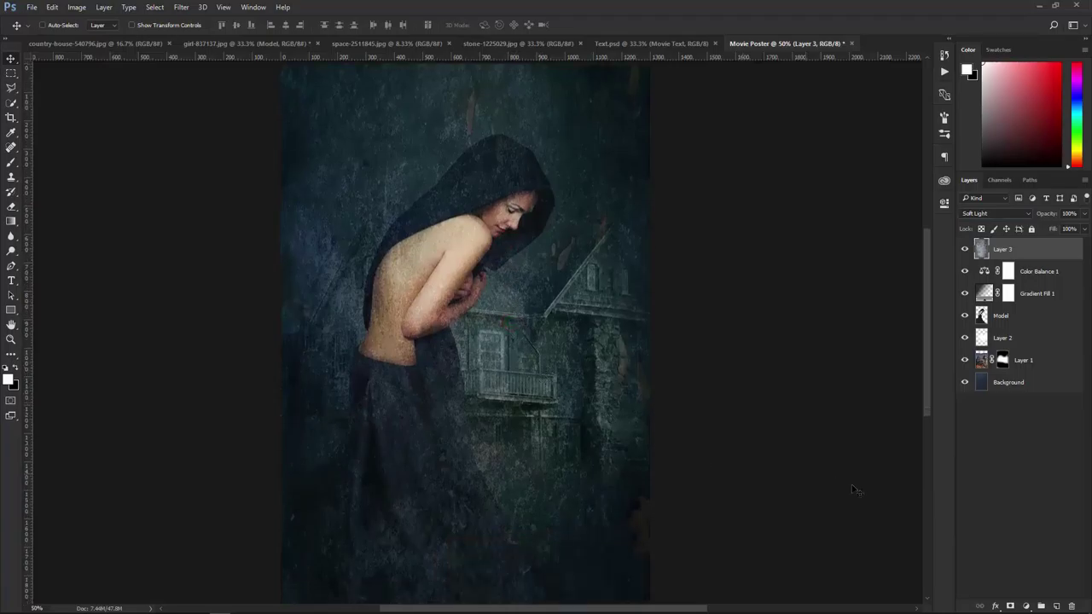
# - Add a Color Lookup adjustment layer using the DropBlues.3DL LUT
pyautogui.click(1028, 606)
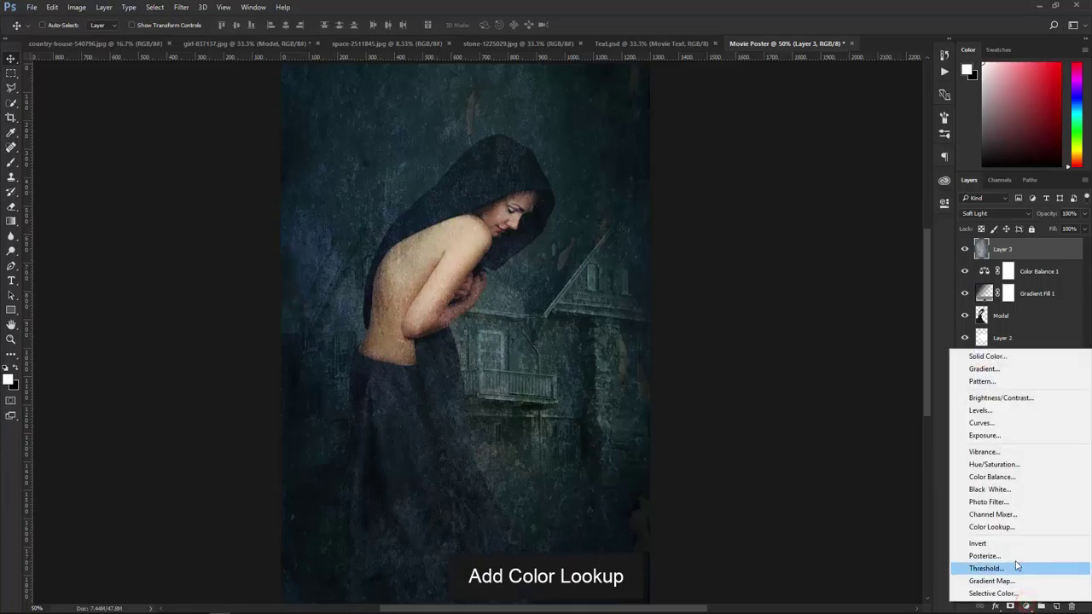
pyautogui.click(989, 526)
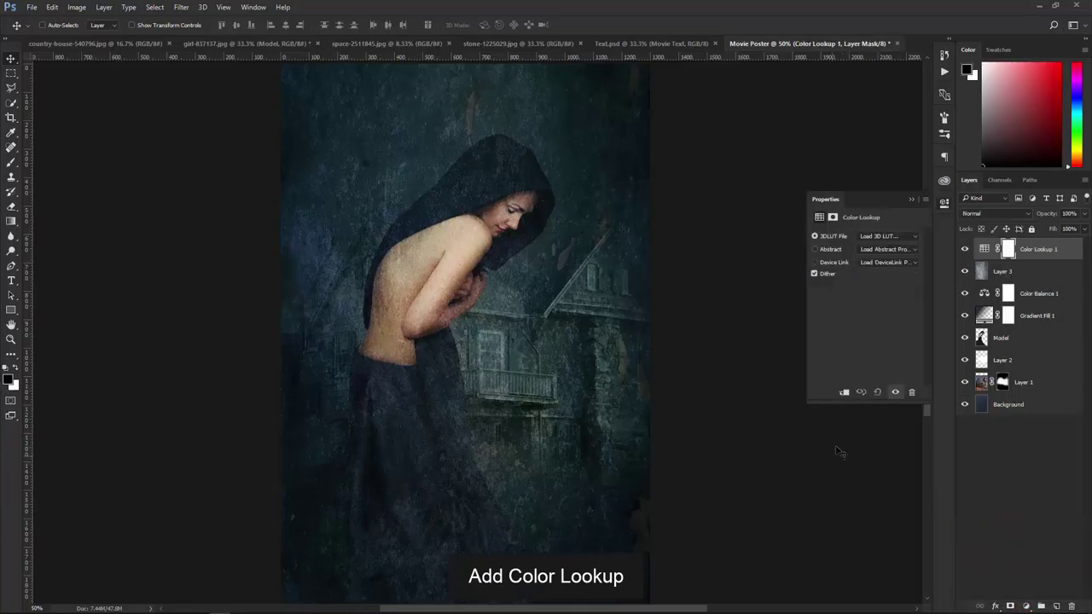
pyautogui.click(890, 239)
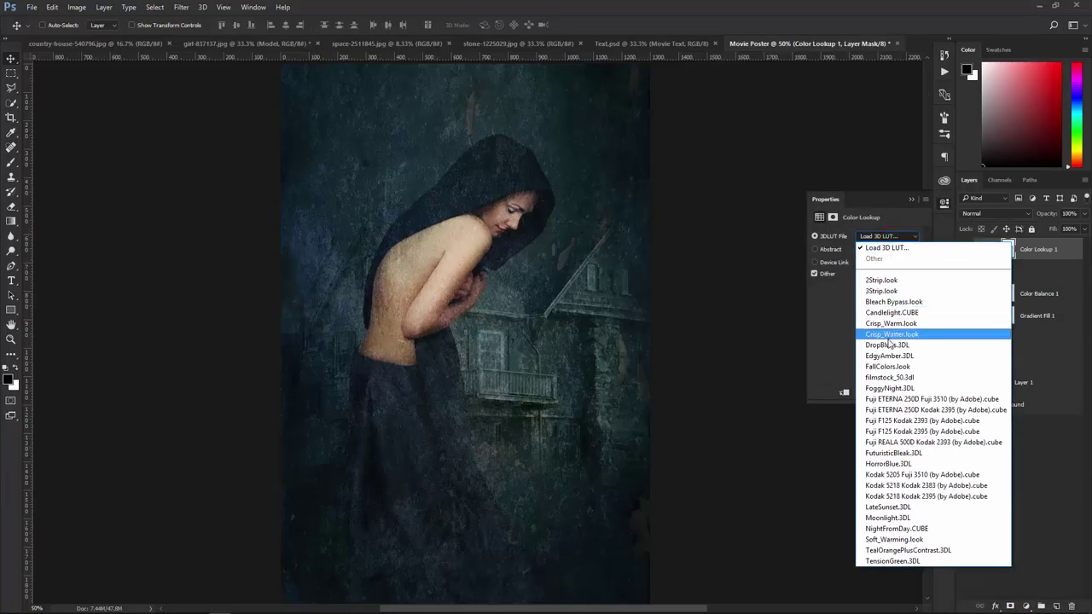
pyautogui.click(887, 344)
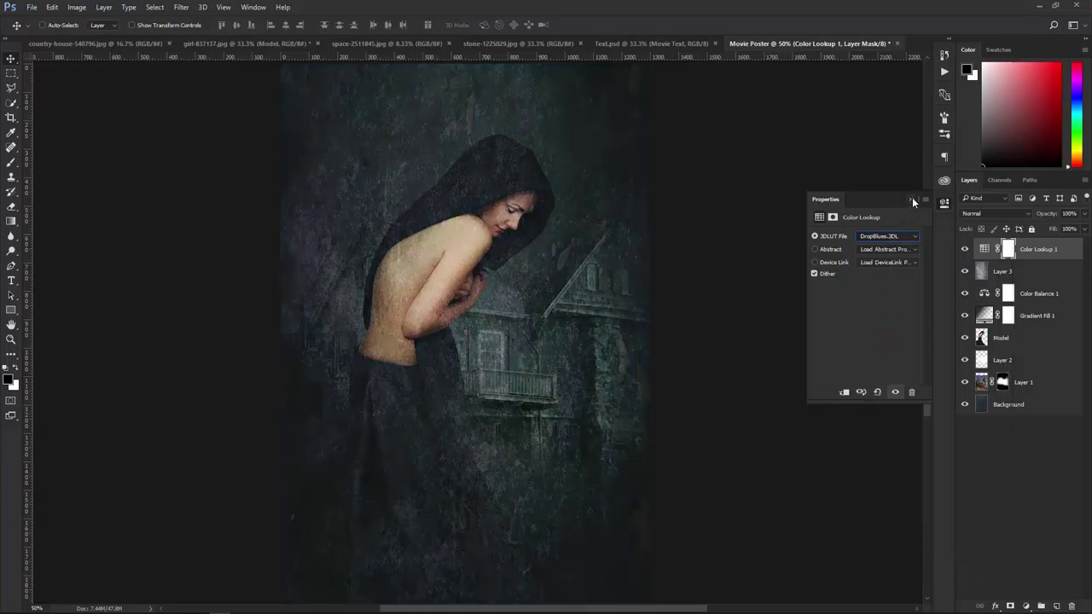
pyautogui.click(911, 200)
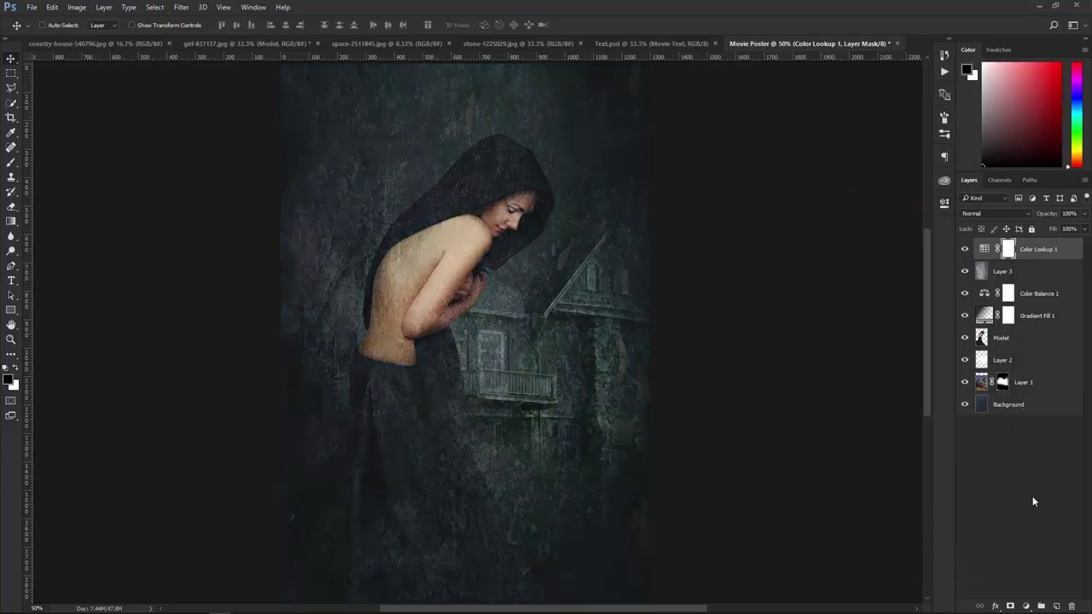
# - Add a Selective Color layer adjusting Reds: Magenta -20, Yellow +16, Black +18
pyautogui.click(1026, 605)
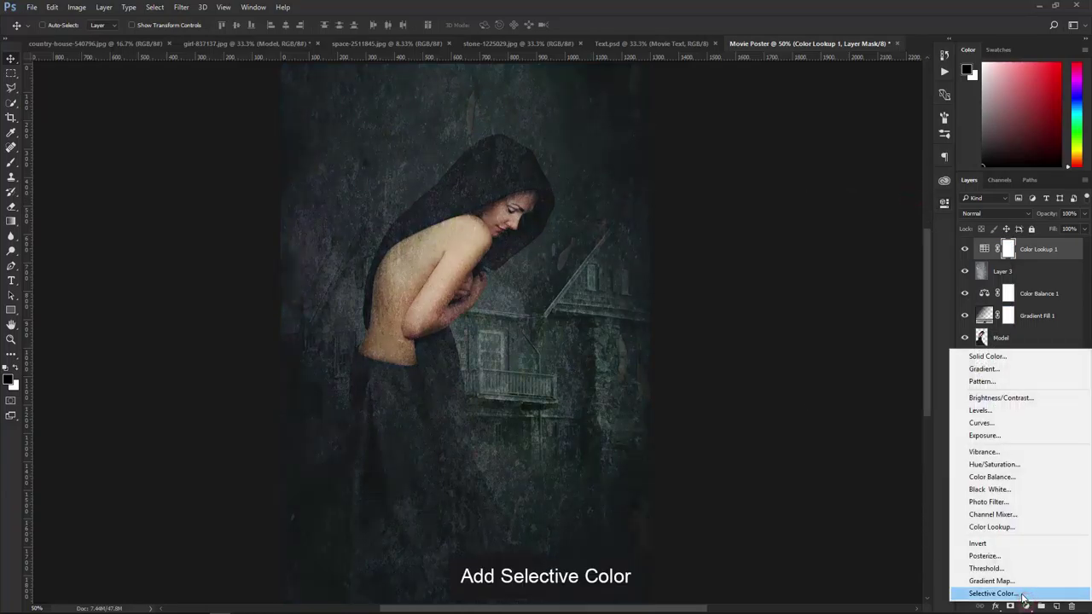
pyautogui.click(1023, 593)
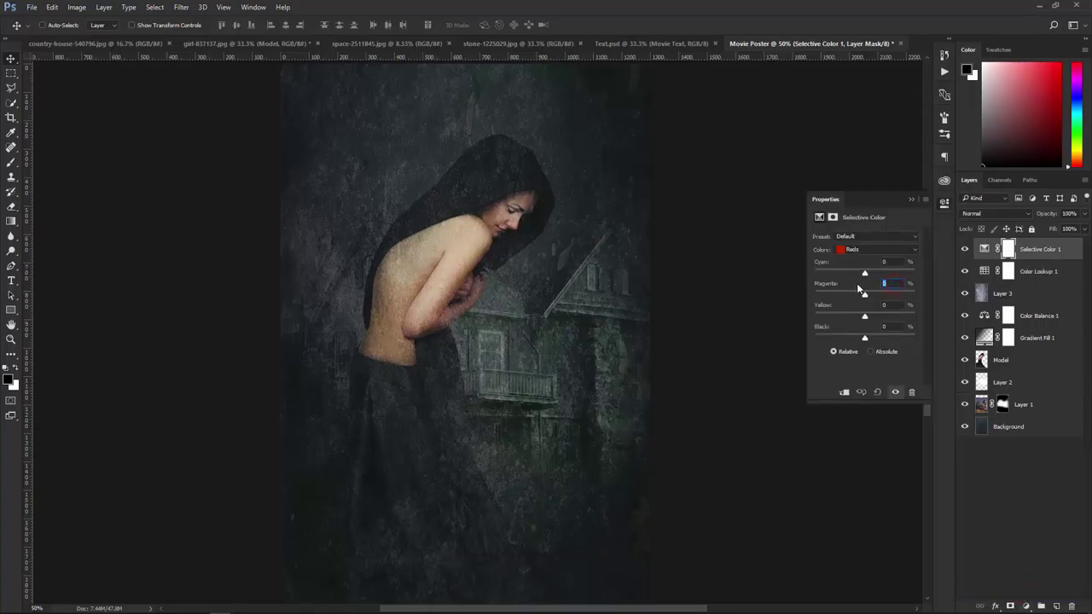
pyautogui.write('2')
pyautogui.click(910, 200)
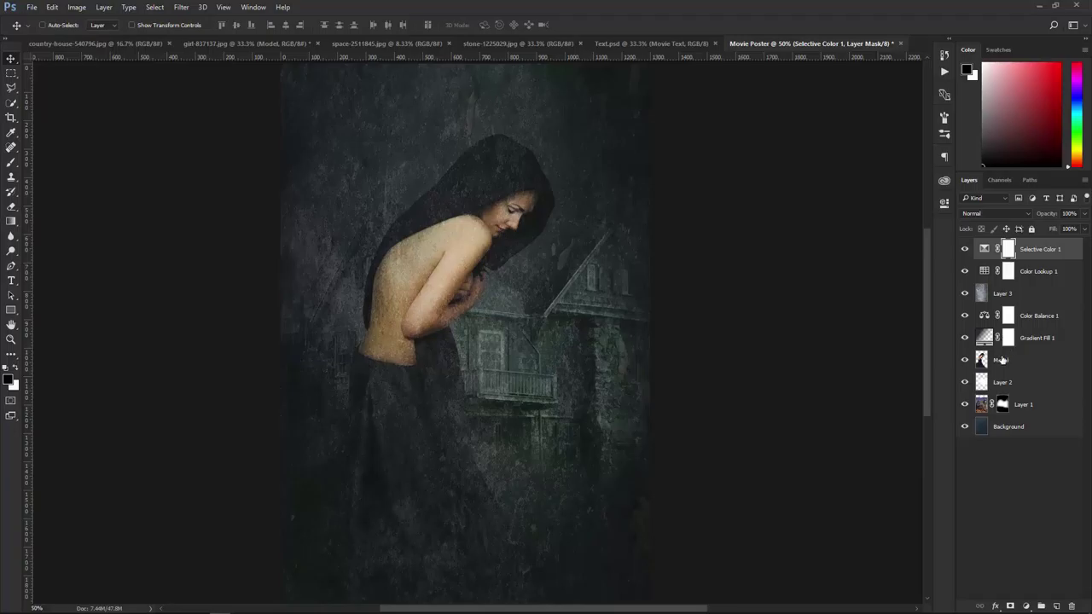
pyautogui.click(1027, 604)
# - Add a Photo Filter layer using Warming Filter (81) at 47 density
pyautogui.click(999, 503)
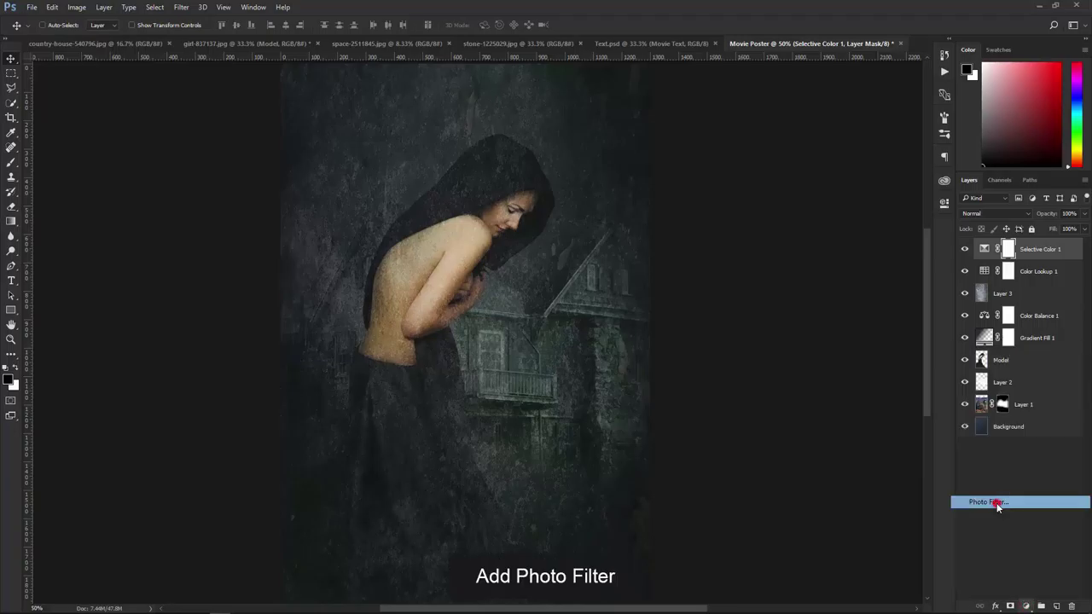
pyautogui.click(881, 235)
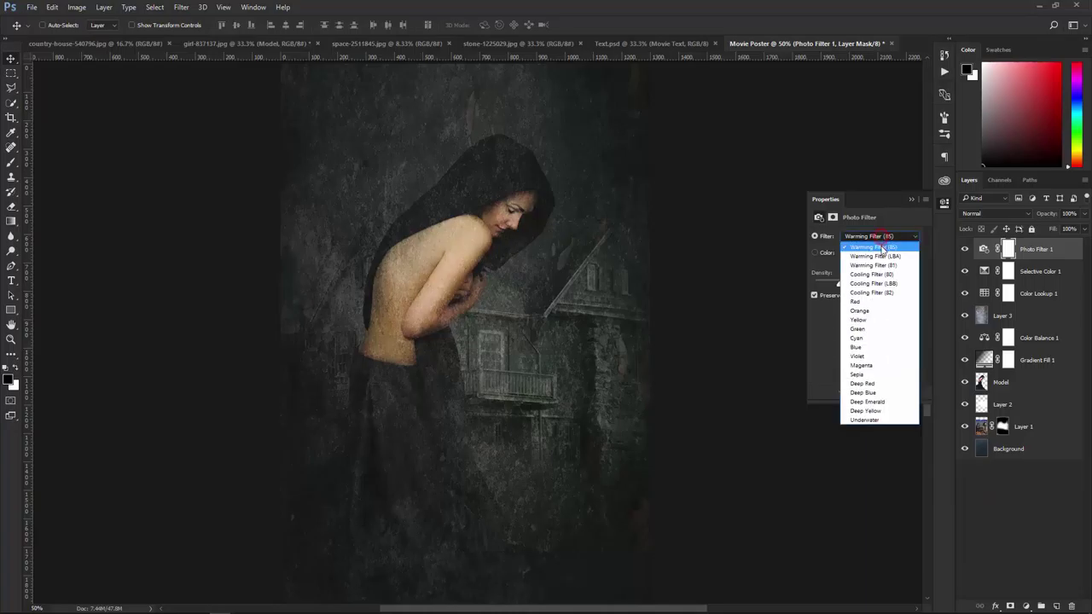
pyautogui.click(880, 268)
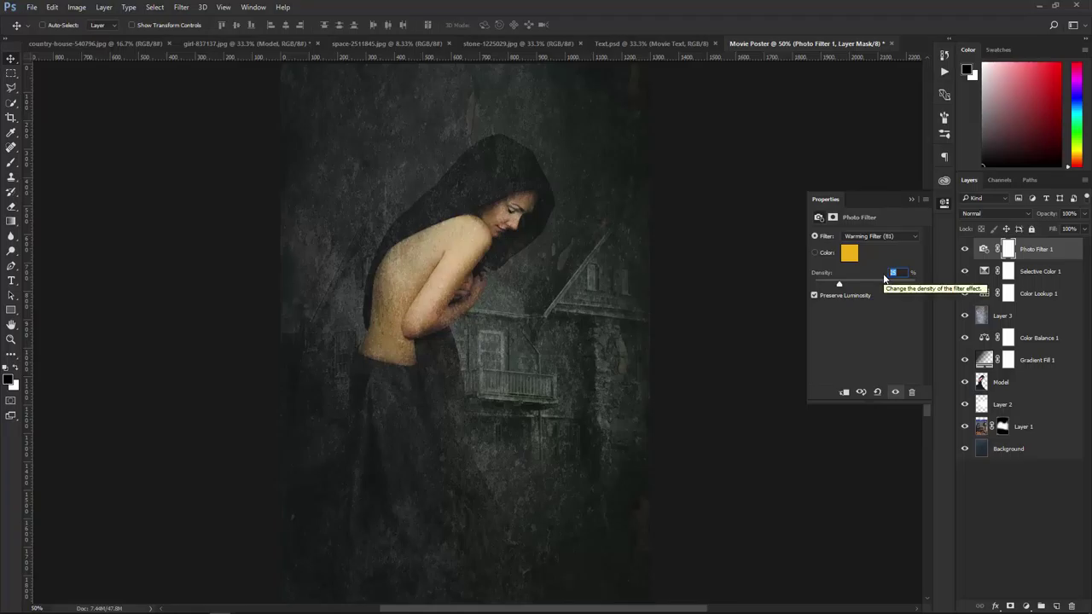
pyautogui.write('47')
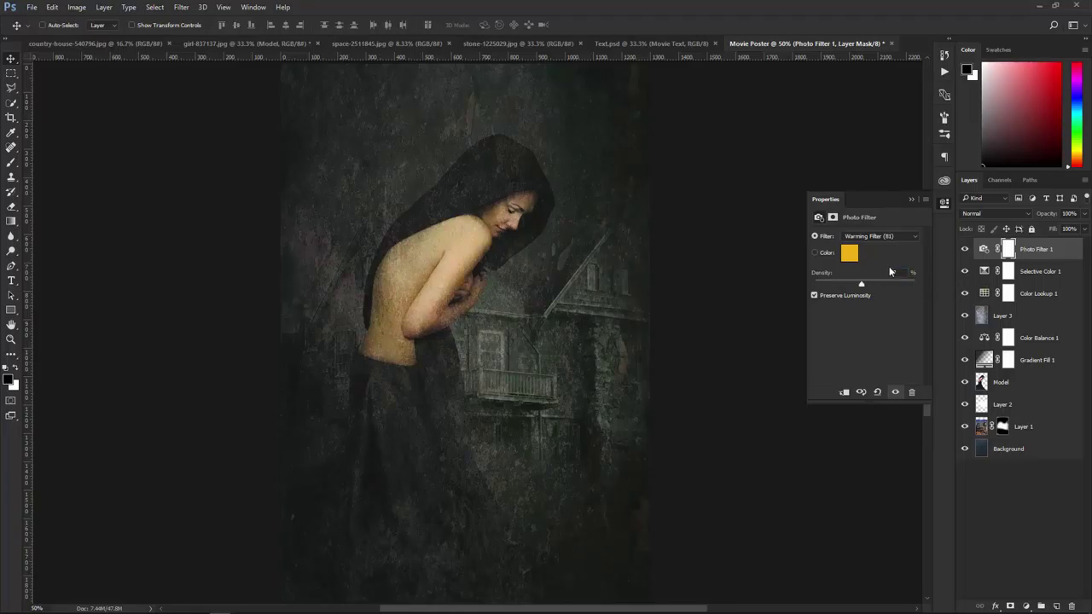
pyautogui.click(912, 199)
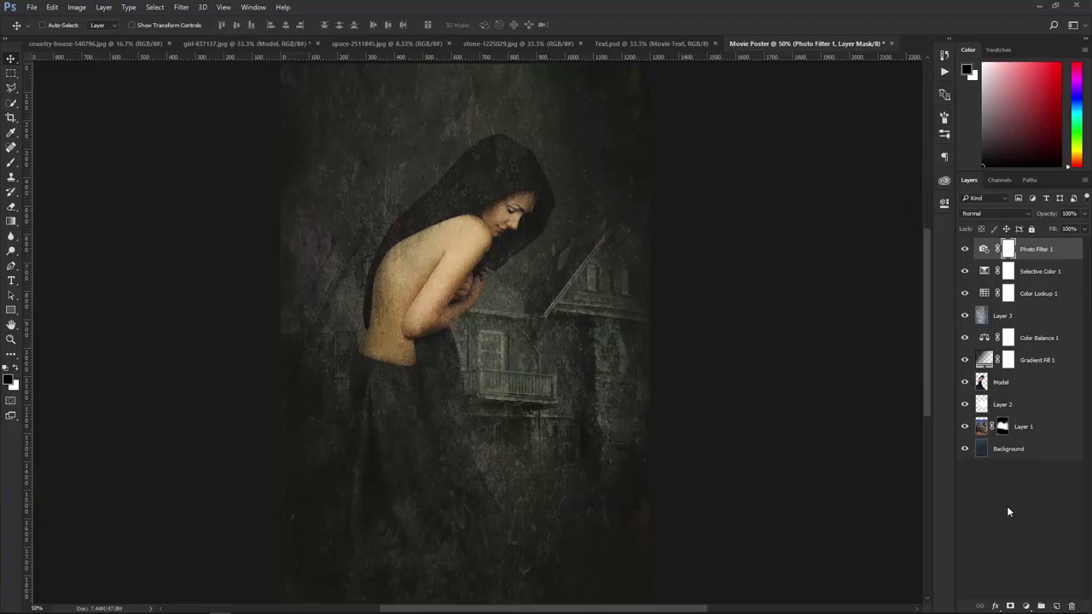
# - Add a second Color Balance layer with midtone Cyan/Red at -8
pyautogui.click(1027, 604)
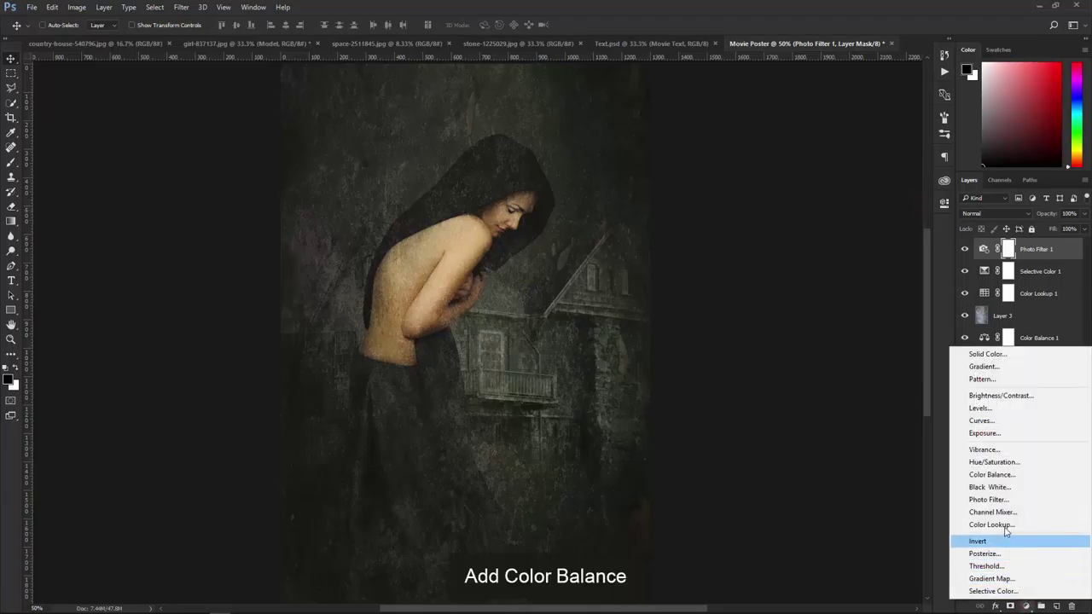
pyautogui.click(995, 475)
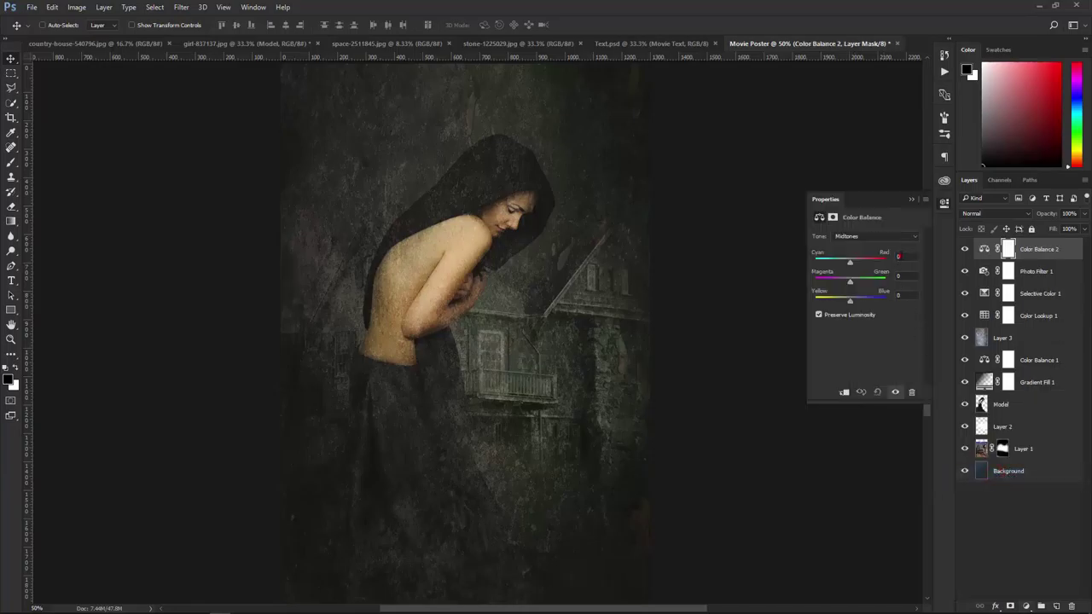
pyautogui.click(898, 256)
pyautogui.write('8')
pyautogui.click(910, 200)
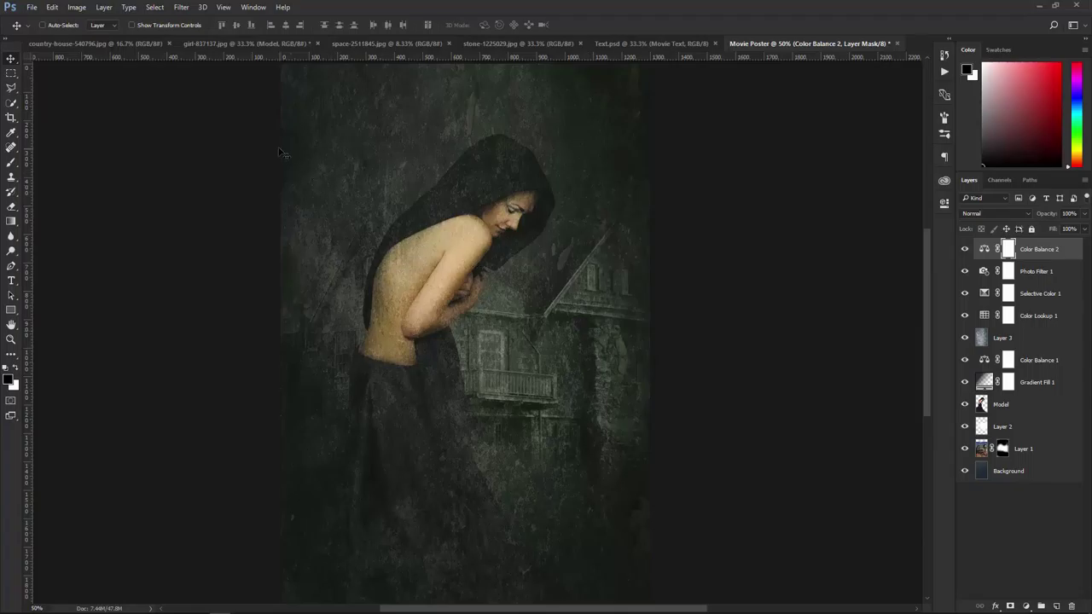
# - Bring the nebula image into the poster and scale it to cover the whole canvas
pyautogui.click(353, 43)
pyautogui.moveTo(408, 207)
pyautogui.mouseDown()
pyautogui.moveTo(753, 87)
pyautogui.moveTo(478, 273)
pyautogui.mouseUp()
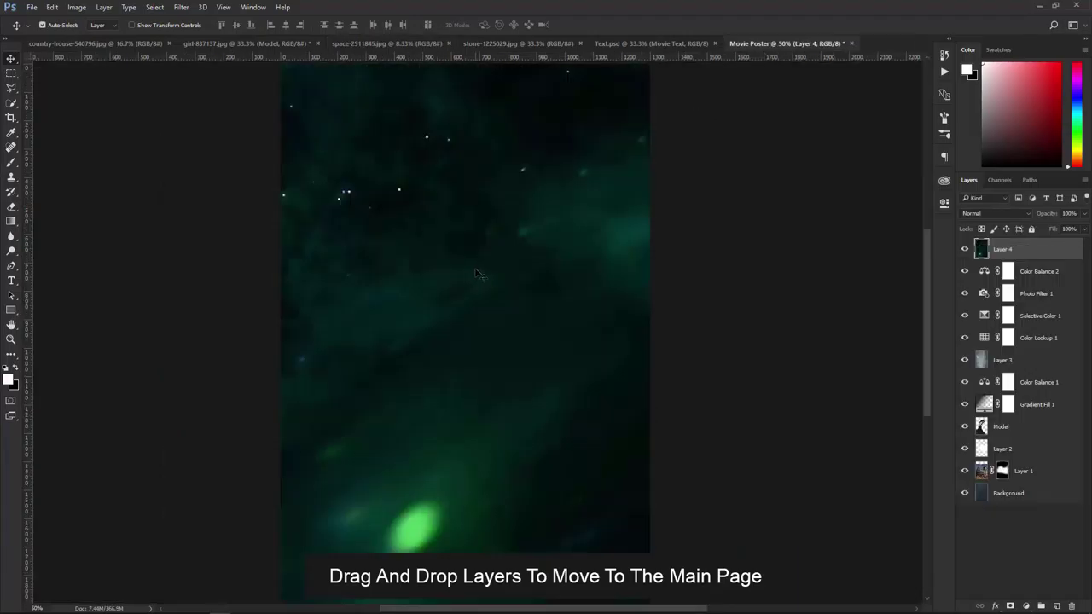
pyautogui.hotkey('ctrl', '-')
pyautogui.hotkey('ctrl', '-')
pyautogui.hotkey('ctrl', '-')
pyautogui.hotkey('ctrl', '-')
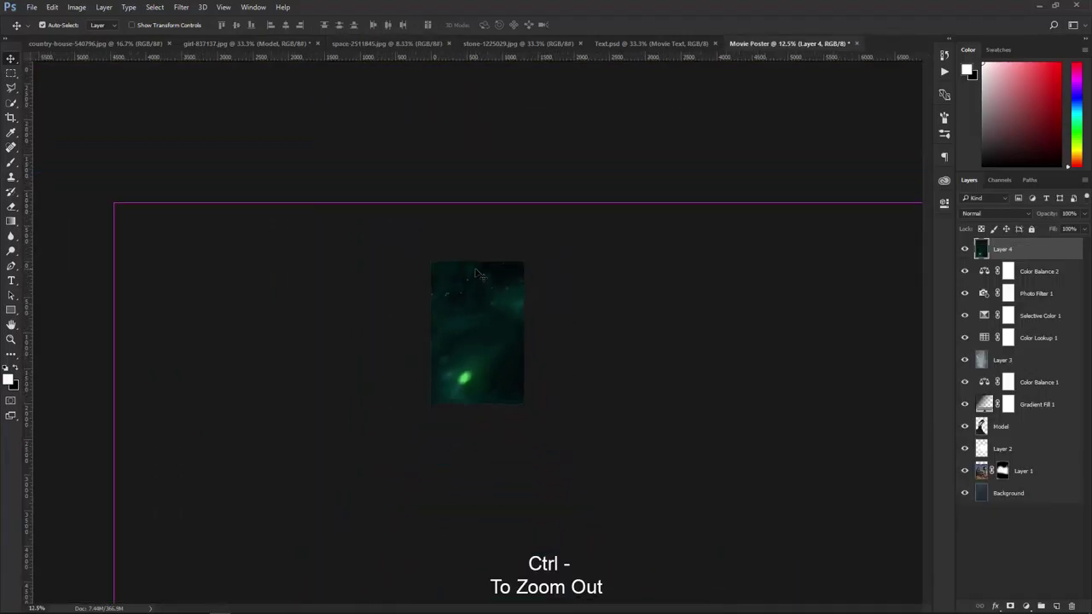
pyautogui.hotkey('ctrl', '-')
pyautogui.hotkey('ctrl', 't')
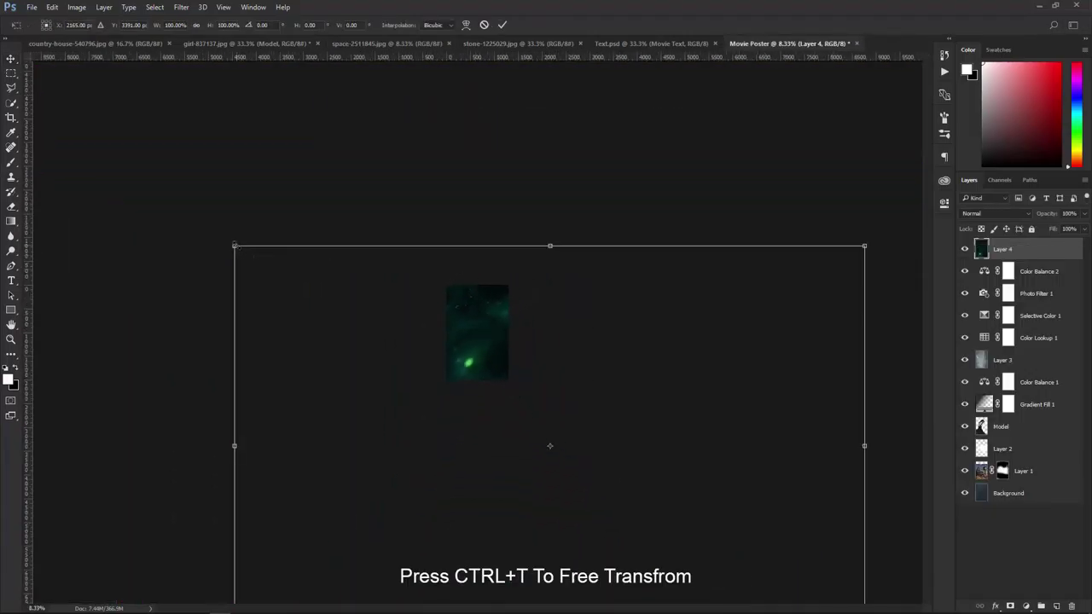
pyautogui.moveTo(234, 247)
pyautogui.mouseDown()
pyautogui.moveTo(516, 445)
pyautogui.moveTo(479, 344)
pyautogui.mouseUp()
pyautogui.hotkey('ctrl', '+')
pyautogui.hotkey('ctrl', '+')
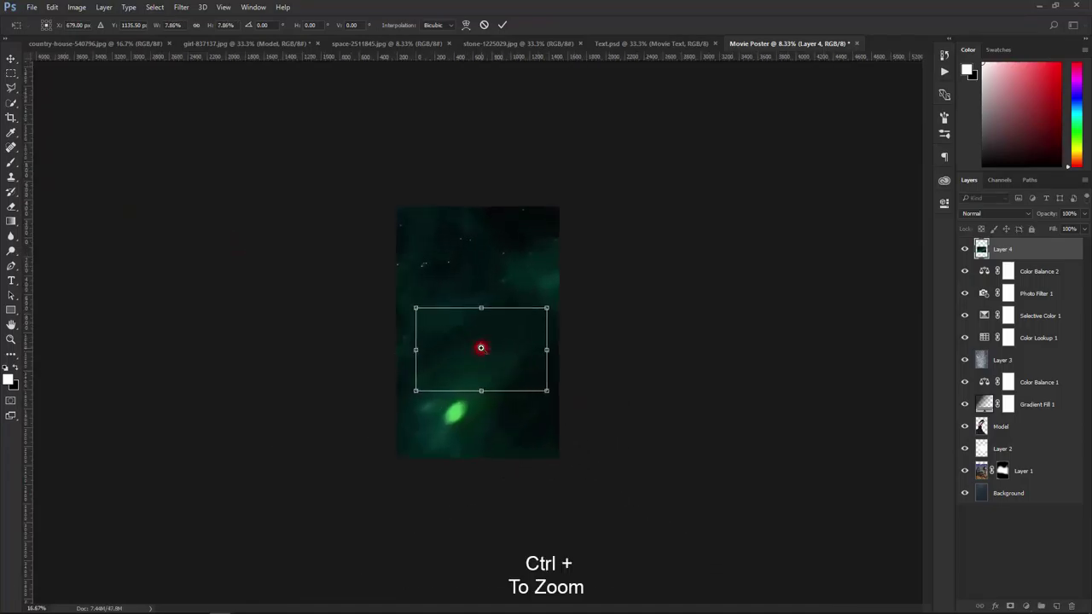
pyautogui.hotkey('ctrl', '+')
pyautogui.moveTo(478, 348)
pyautogui.mouseDown()
pyautogui.moveTo(504, 408)
pyautogui.moveTo(489, 445)
pyautogui.mouseUp()
pyautogui.moveTo(555, 459); pyautogui.dragTo(601, 459)
pyautogui.moveTo(478, 395); pyautogui.dragTo(478, 144)
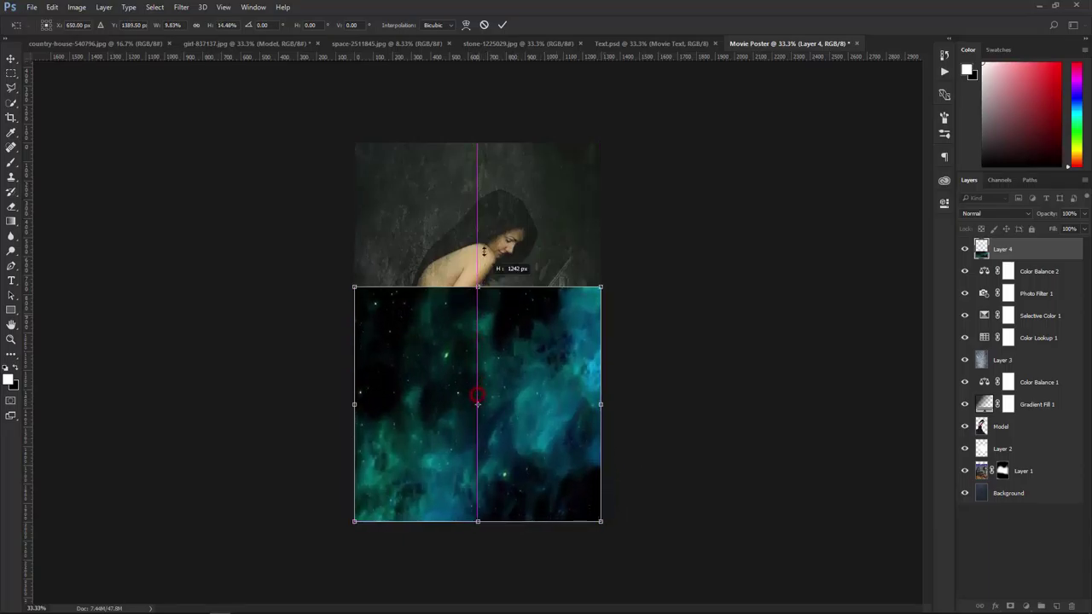
pyautogui.click(503, 24)
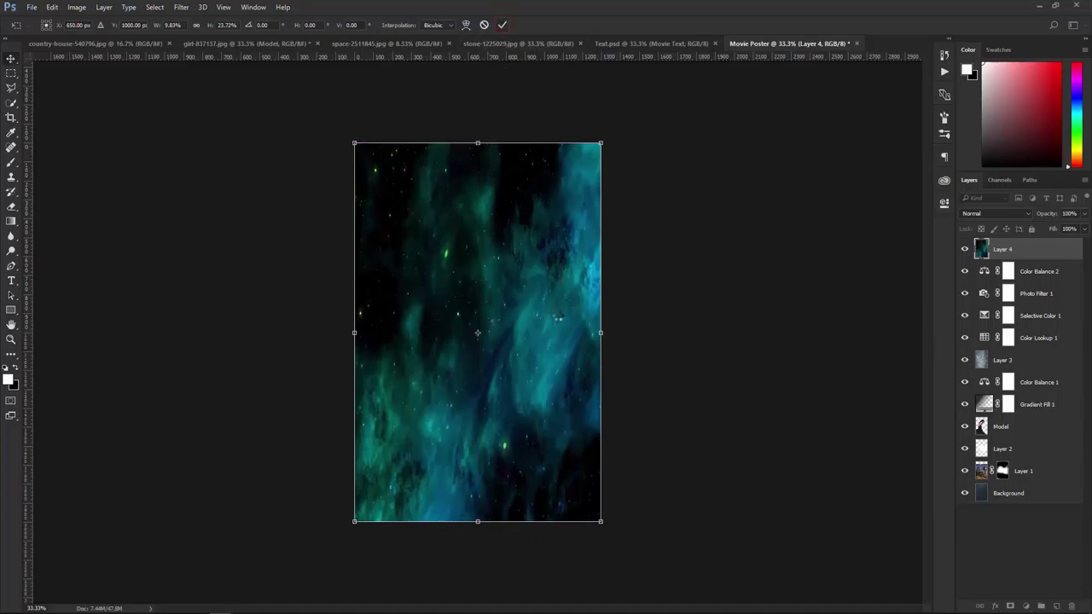
# - Set the nebula layer to Soft Light blending at 50% opacity
pyautogui.click(973, 213)
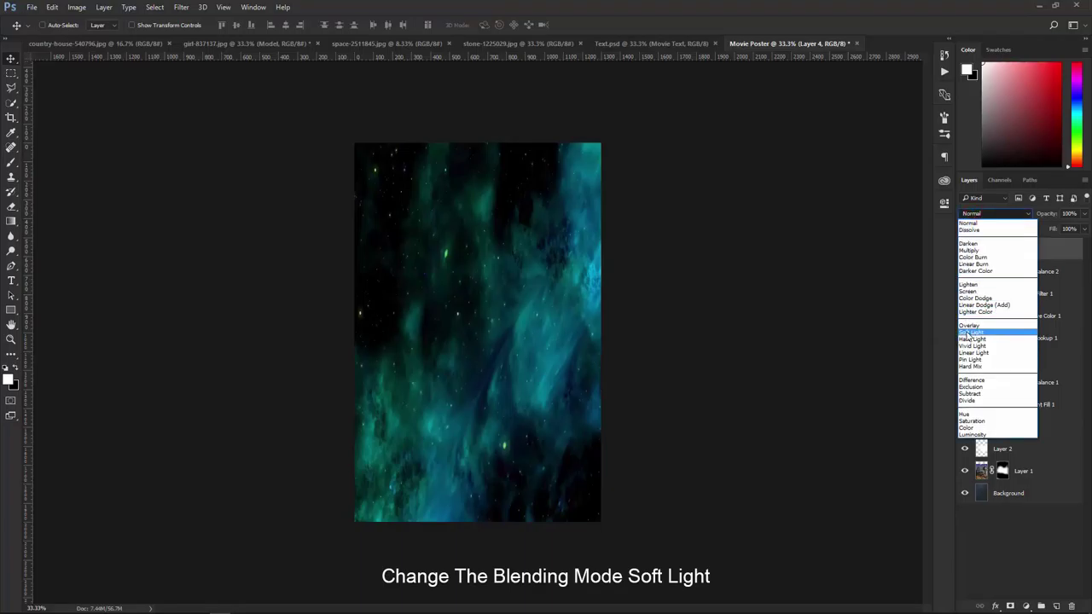
pyautogui.click(971, 332)
pyautogui.click(1069, 214)
pyautogui.write('50')
pyautogui.press('Return')
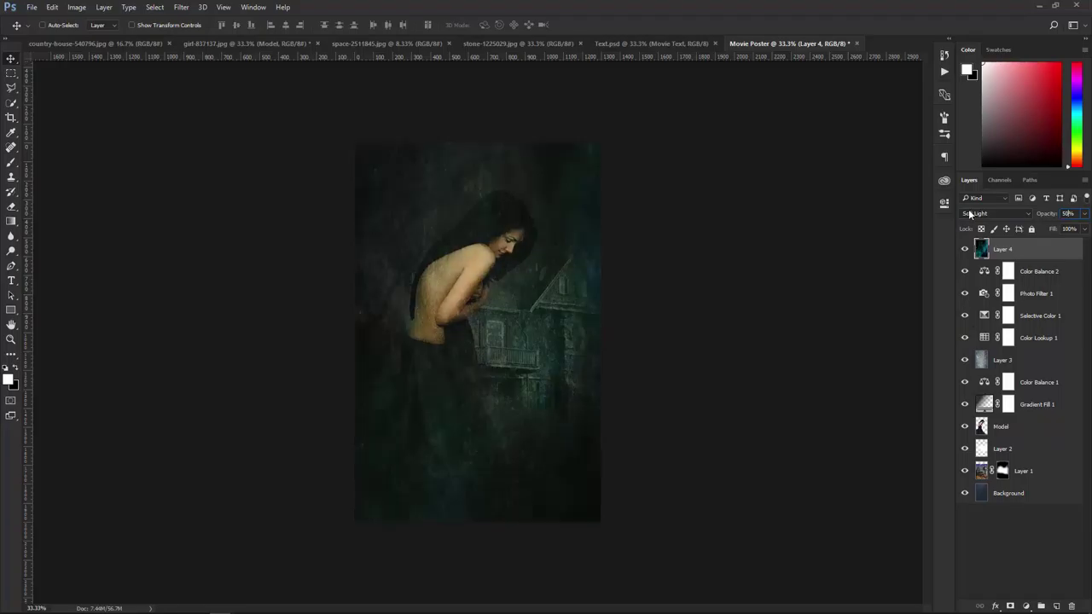
# - Apply a 45-pixel Motion Blur to the nebula layer
pyautogui.click(180, 7)
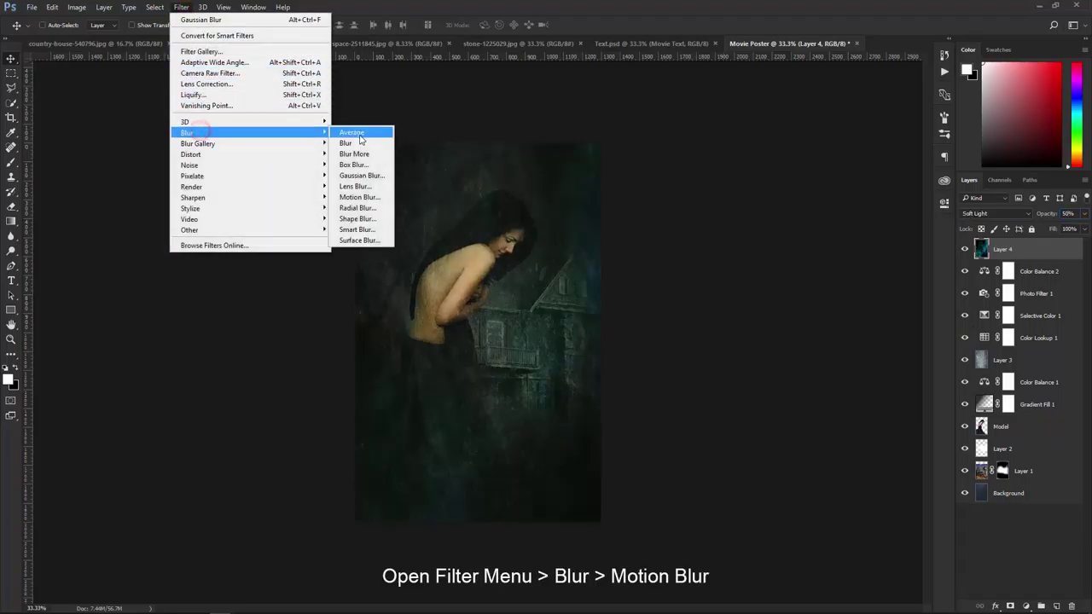
pyautogui.moveTo(186, 132)
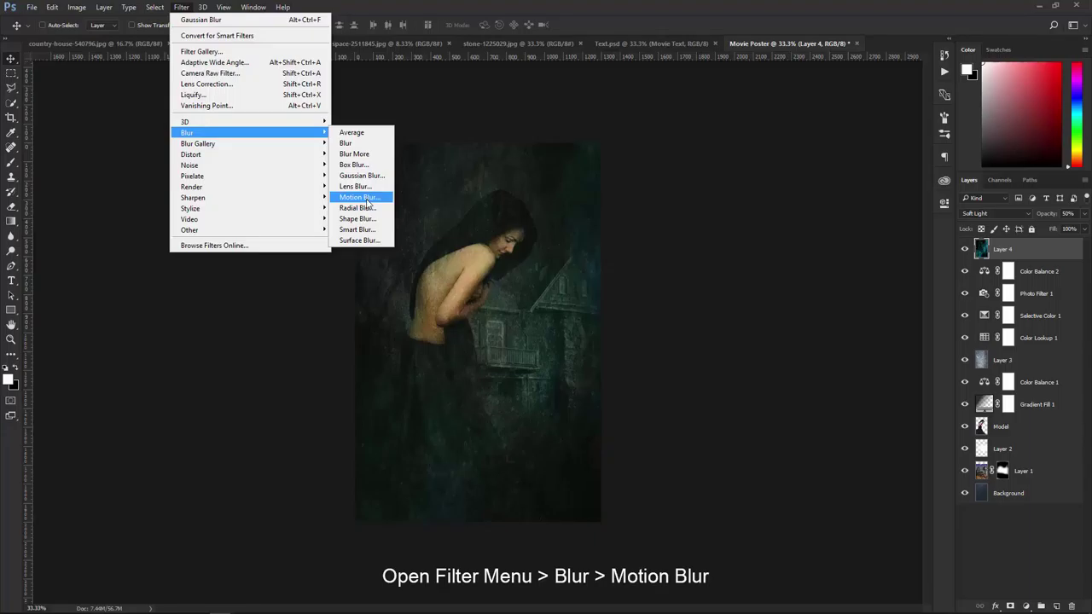
pyautogui.click(367, 202)
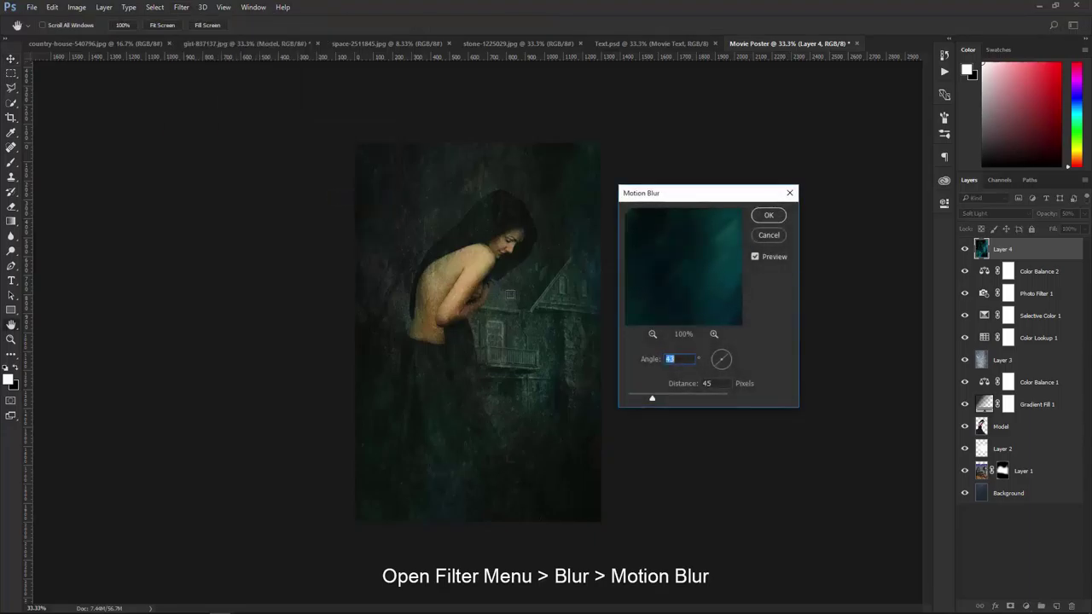
pyautogui.click(683, 359)
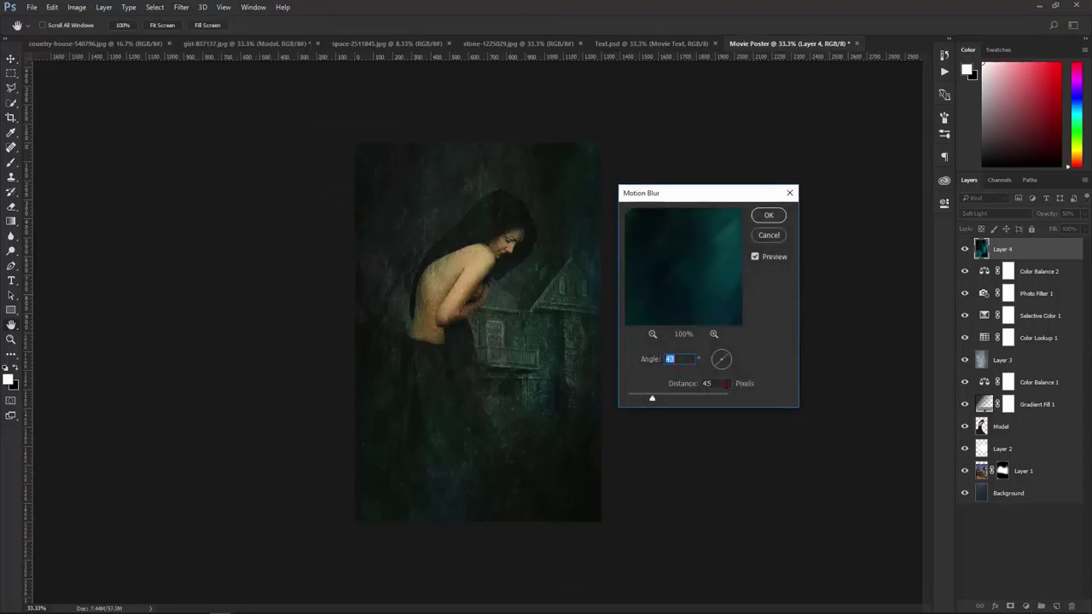
pyautogui.click(721, 383)
pyautogui.click(769, 215)
pyautogui.press('v')
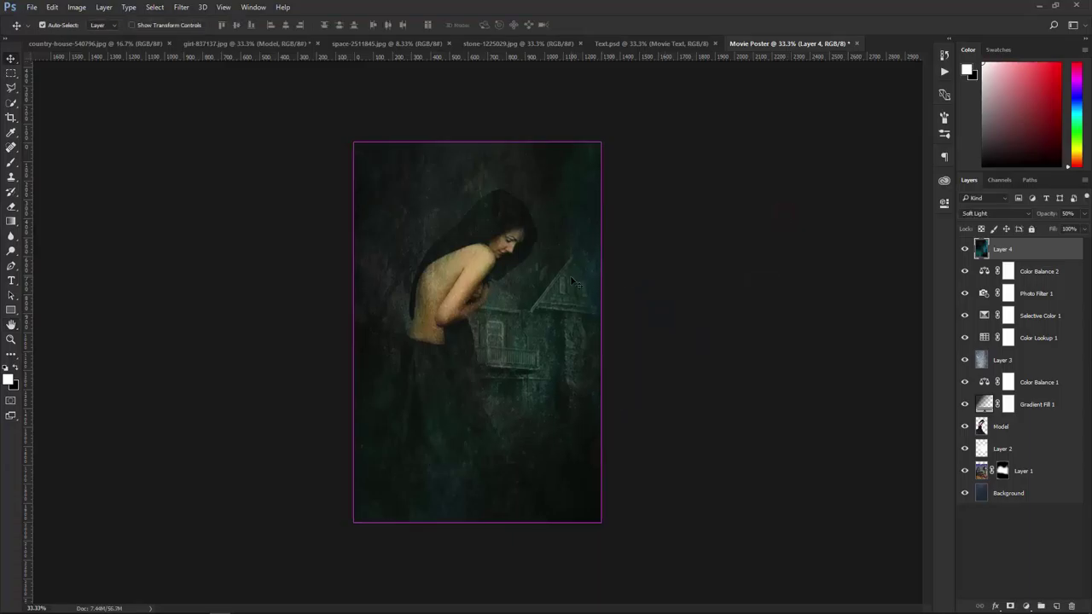
pyautogui.hotkey('ctrl', '0')
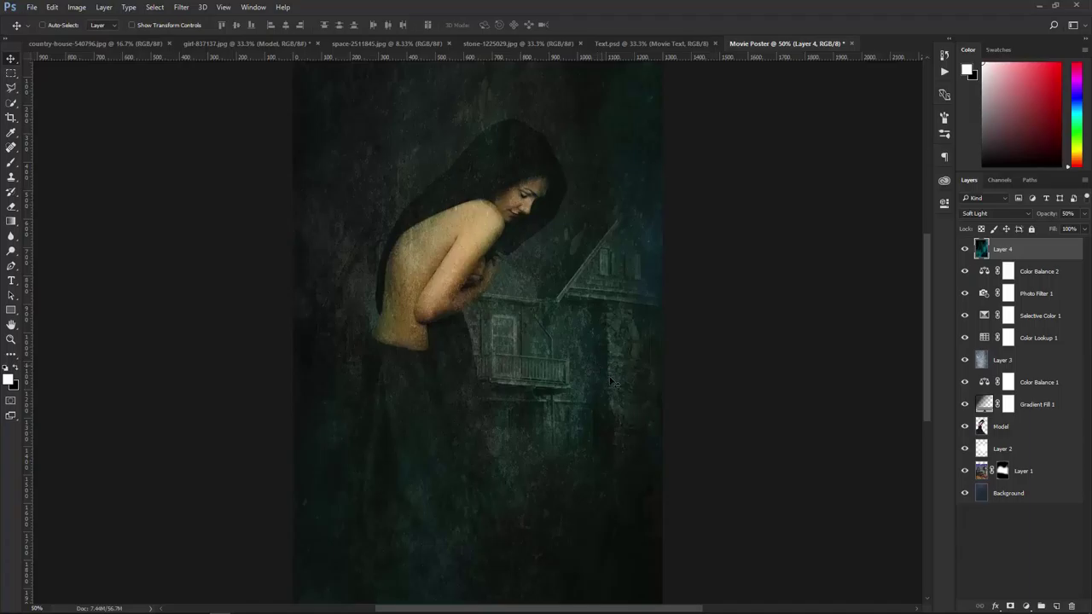
# - Create a new layer and fill it via Apply Image with Multiply blending
pyautogui.click(1058, 607)
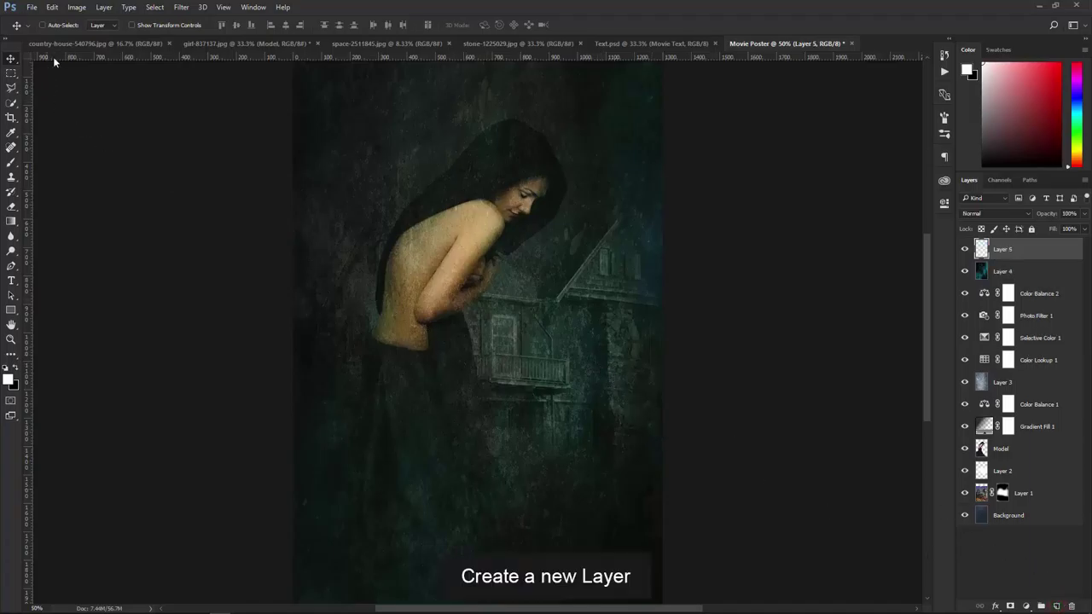
pyautogui.click(77, 8)
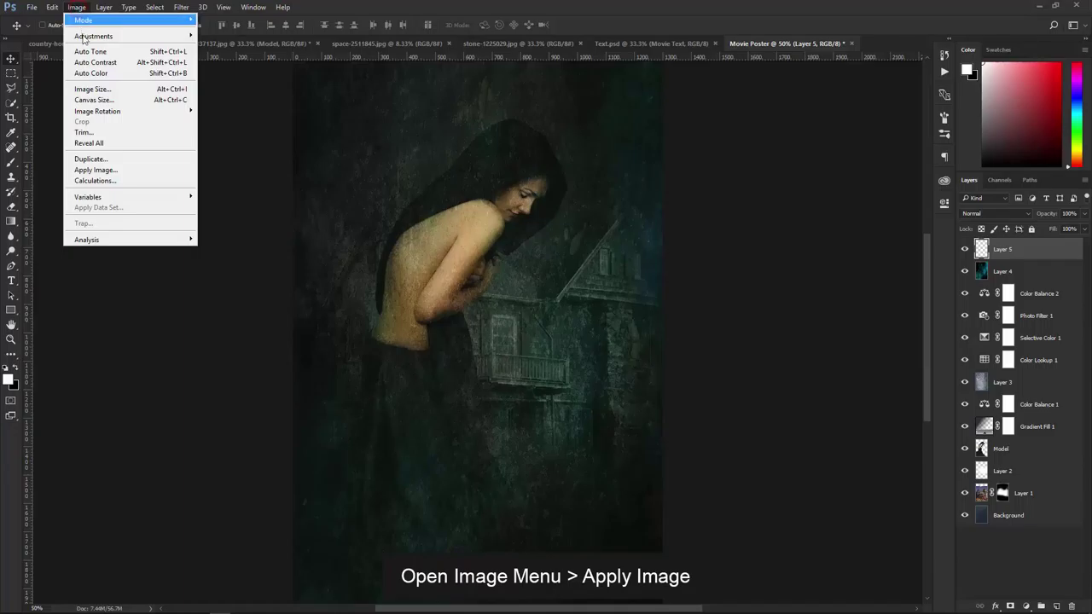
pyautogui.click(100, 170)
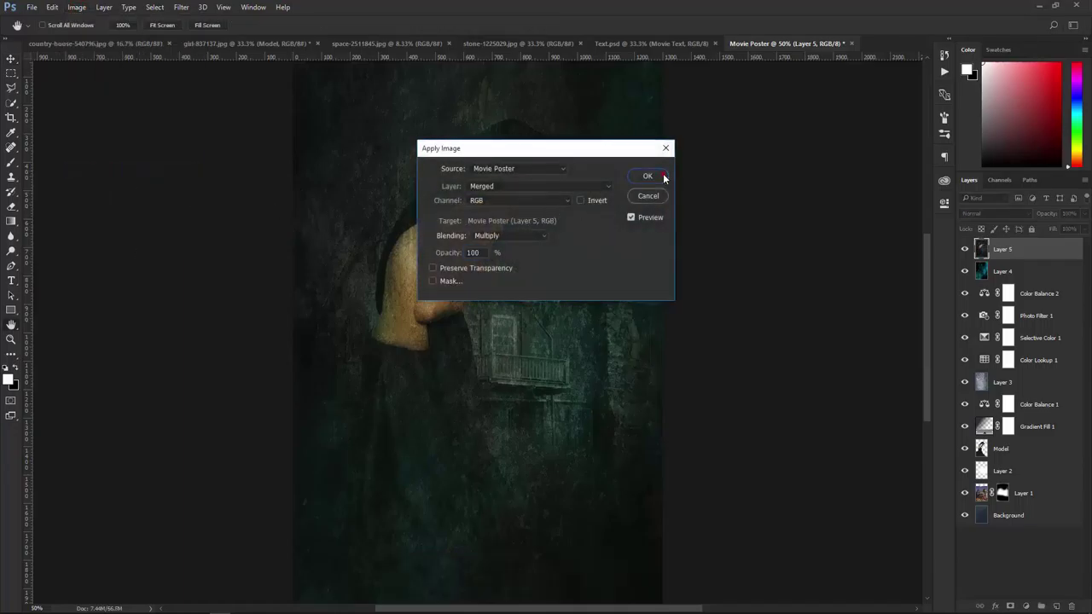
pyautogui.click(648, 177)
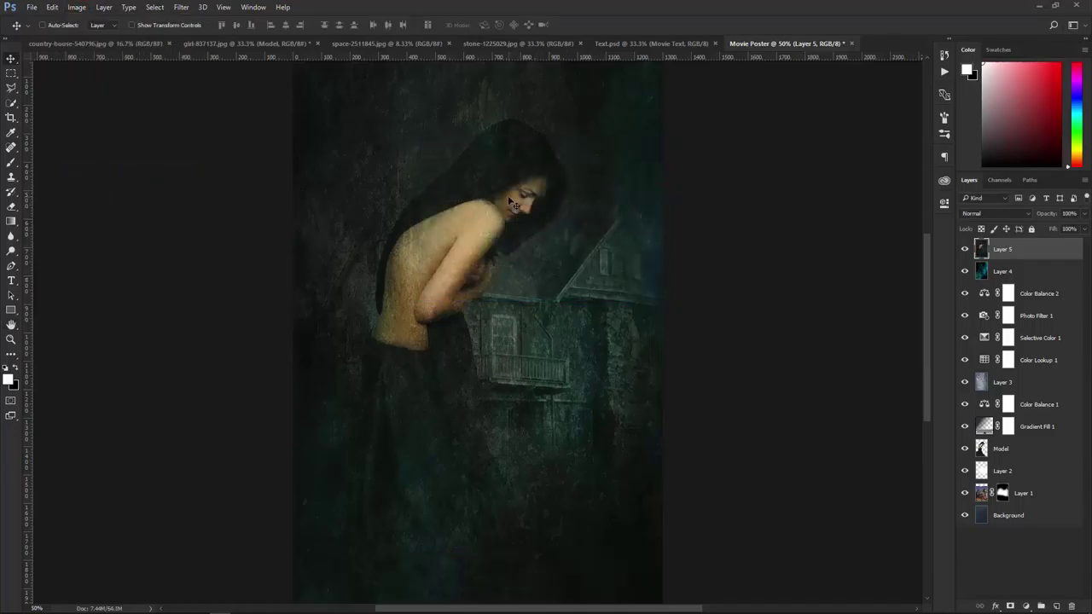
# - Dodge the woman's face and shoulder brighter on the new layer
pyautogui.hotkey('ctrl', '+')
pyautogui.hotkey('ctrl', '+')
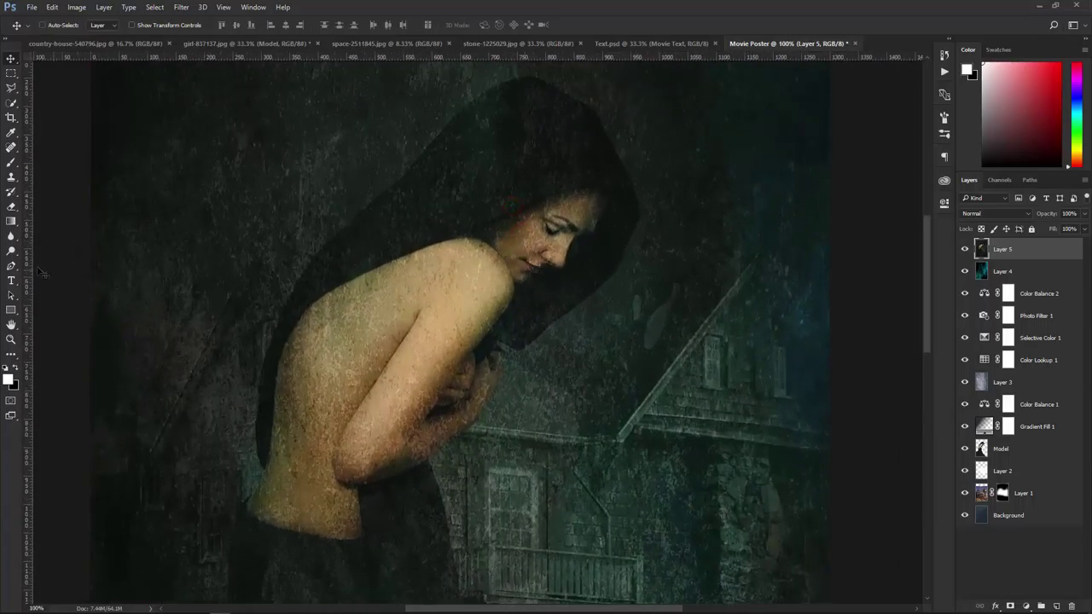
pyautogui.click(12, 251)
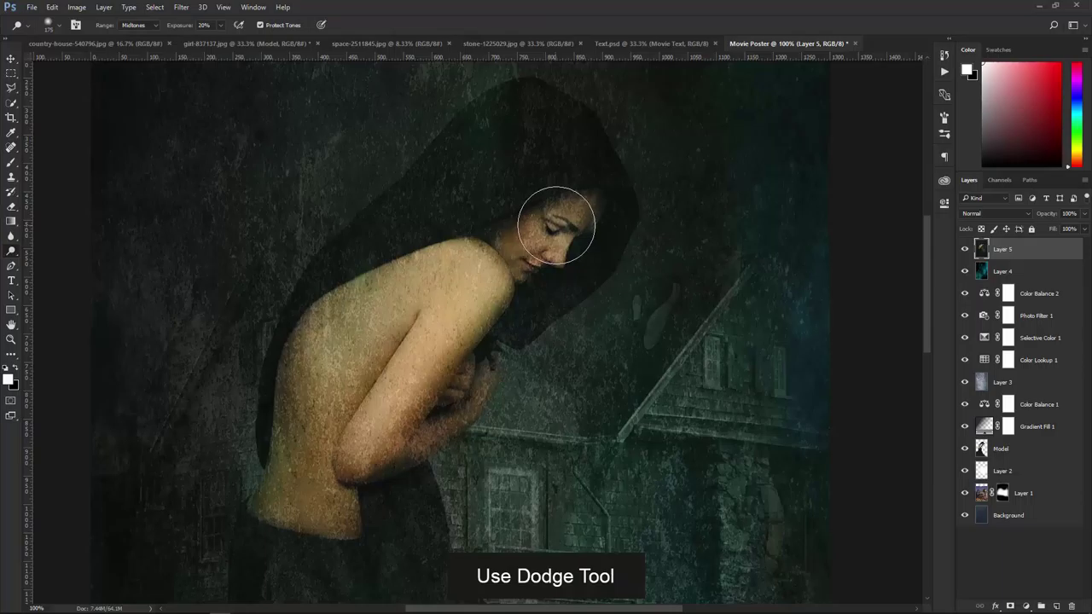
pyautogui.moveTo(553, 247)
pyautogui.mouseDown()
pyautogui.moveTo(450, 331)
pyautogui.moveTo(476, 292)
pyautogui.moveTo(414, 268)
pyautogui.moveTo(288, 415)
pyautogui.moveTo(427, 426)
pyautogui.moveTo(490, 349)
pyautogui.mouseUp()
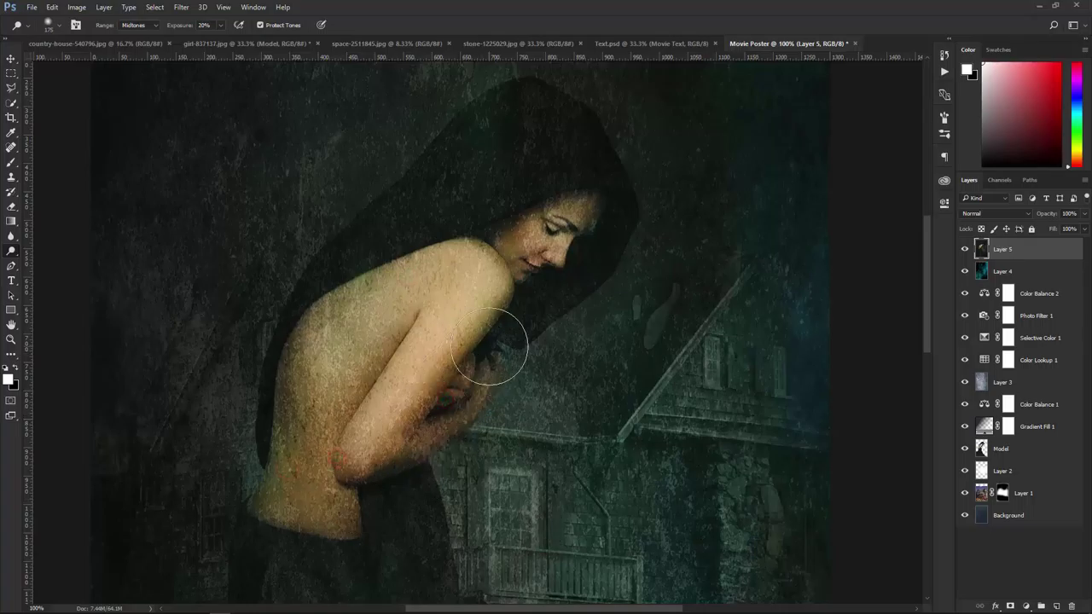
pyautogui.scroll(-1, 490, 350)
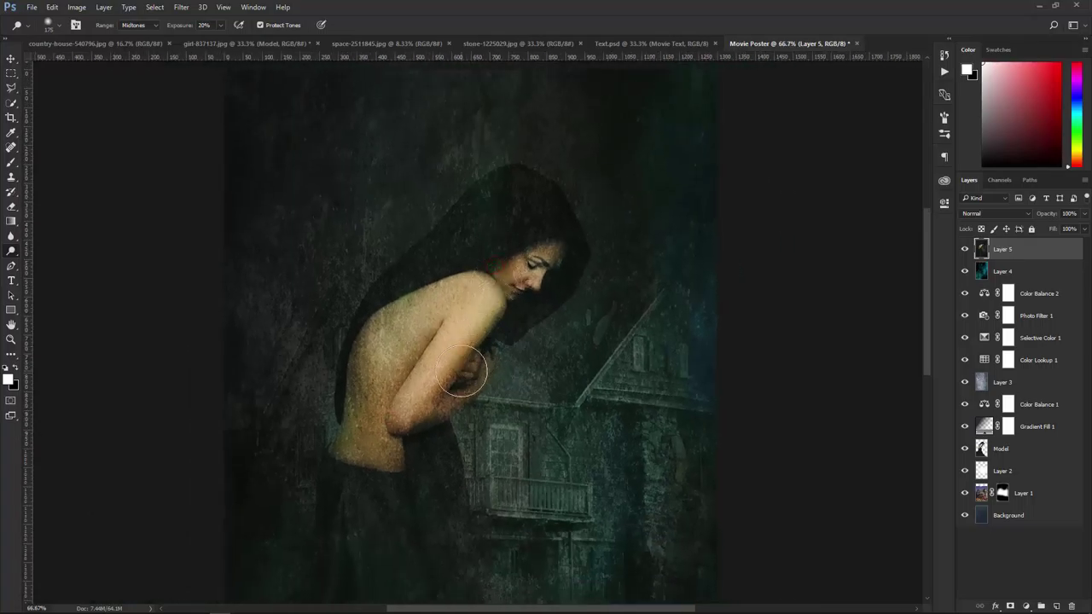
pyautogui.click(10, 59)
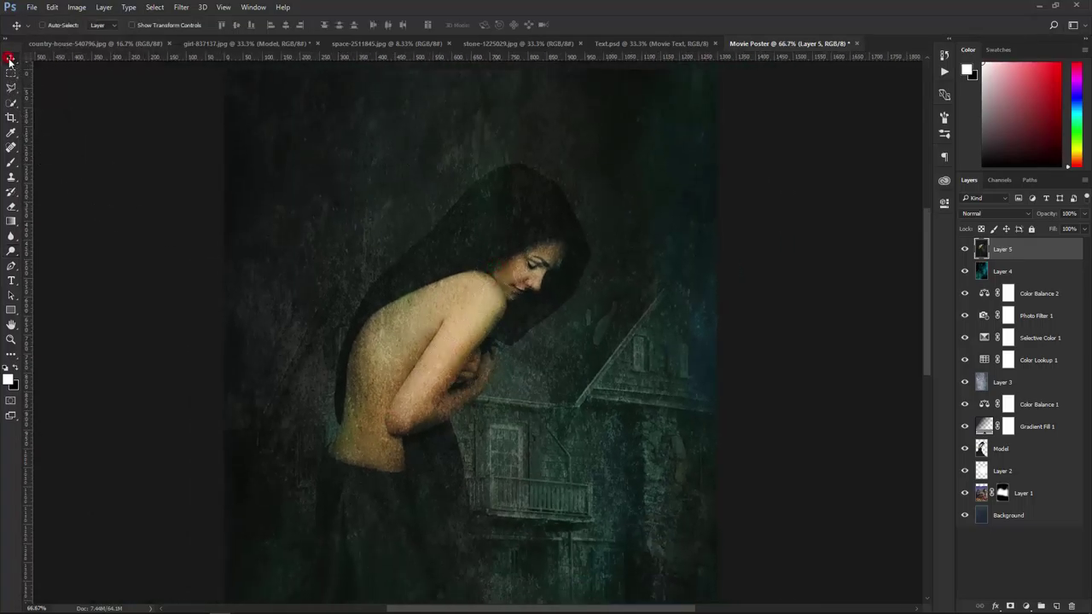
# - Apply a Curves adjustment lifting the midtones slightly on Layer 5
pyautogui.click(76, 7)
pyautogui.click(88, 35)
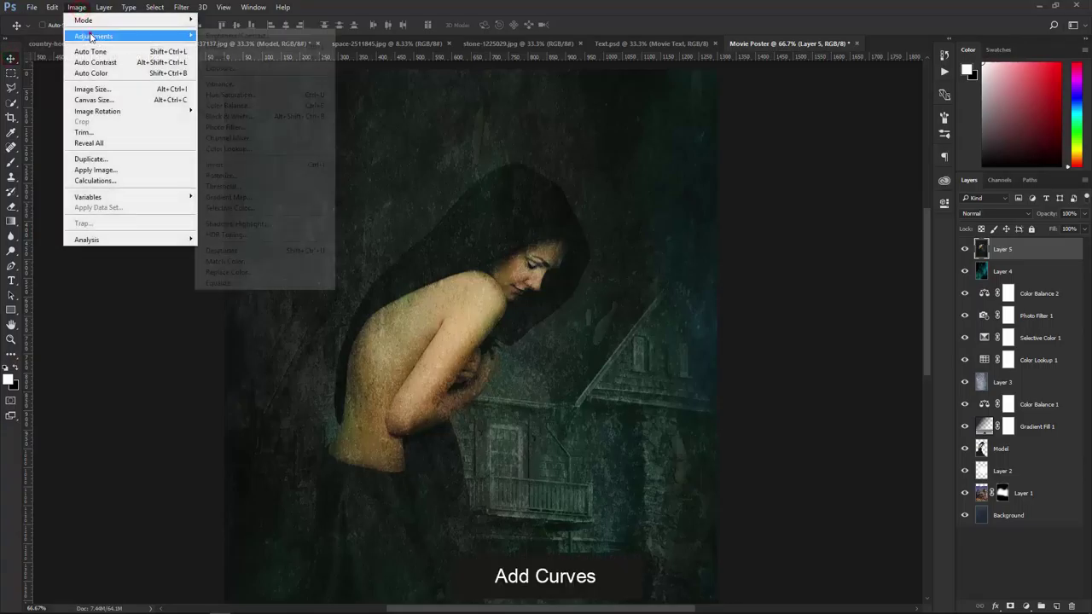
pyautogui.click(238, 57)
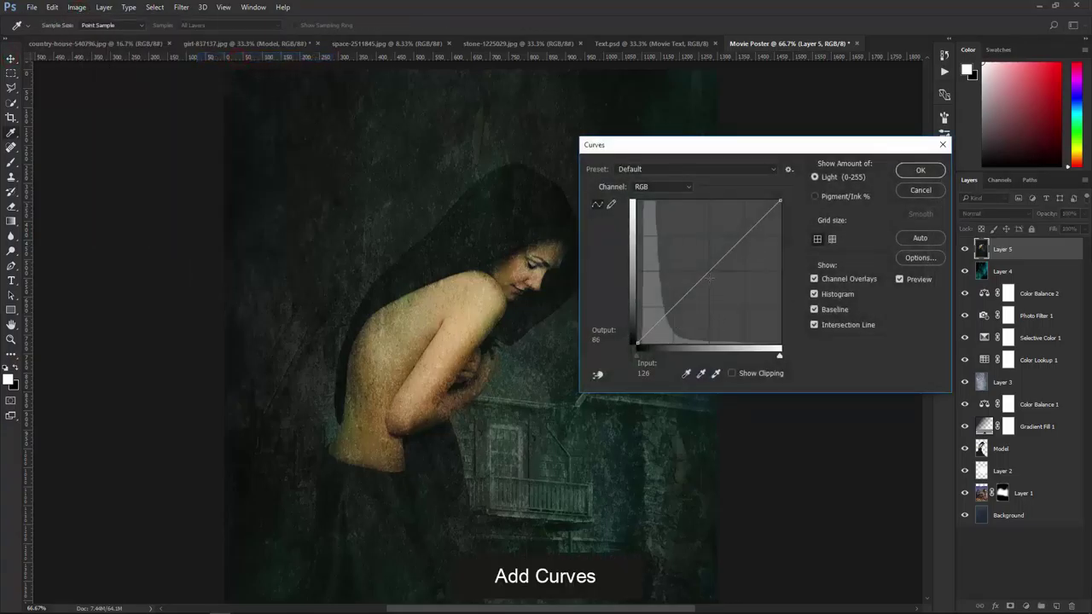
pyautogui.moveTo(708, 271); pyautogui.dragTo(702, 269)
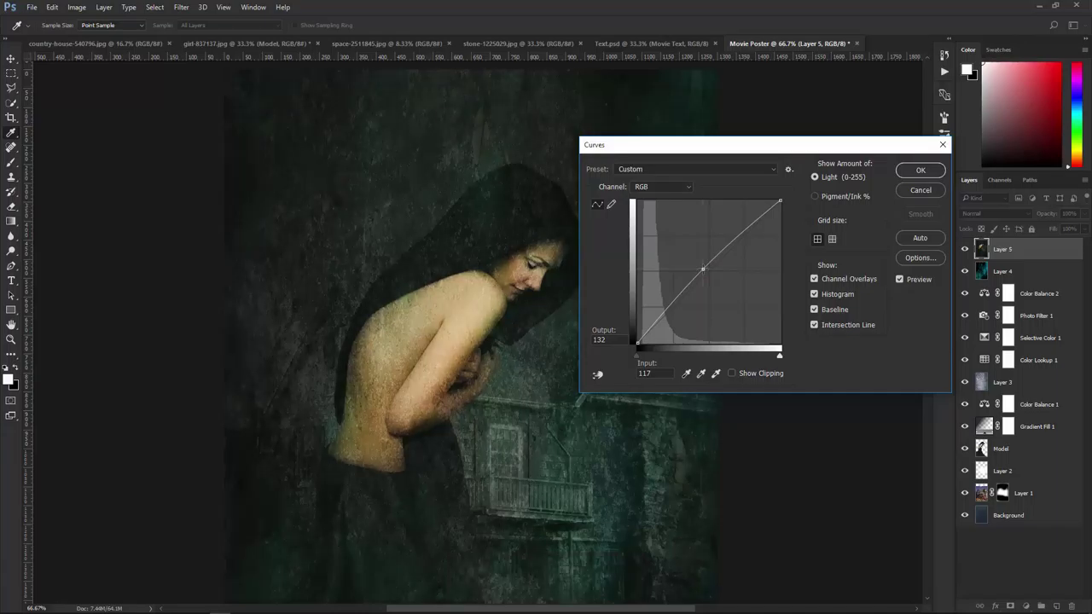
pyautogui.click(906, 173)
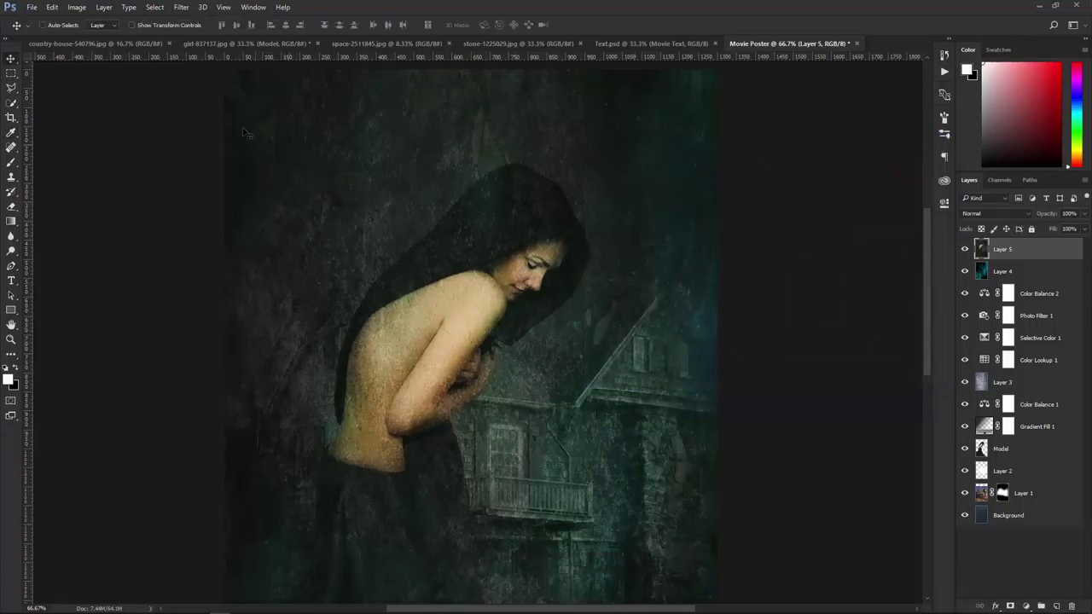
# - Apply the Plastic Wrap filter with adjusted Highlight Strength, Detail and Smoothness
pyautogui.click(181, 8)
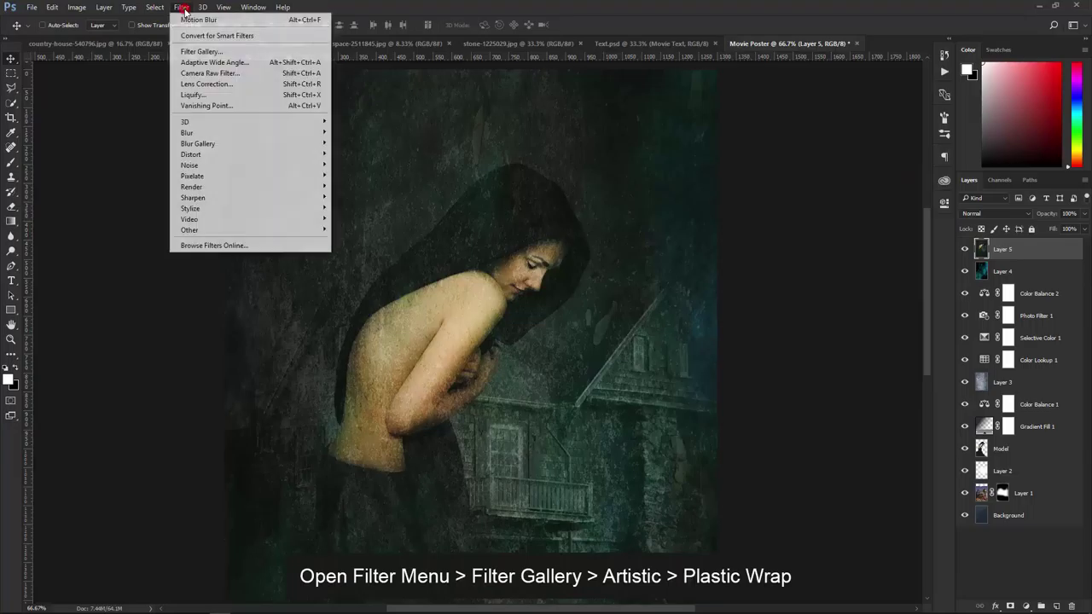
pyautogui.click(195, 53)
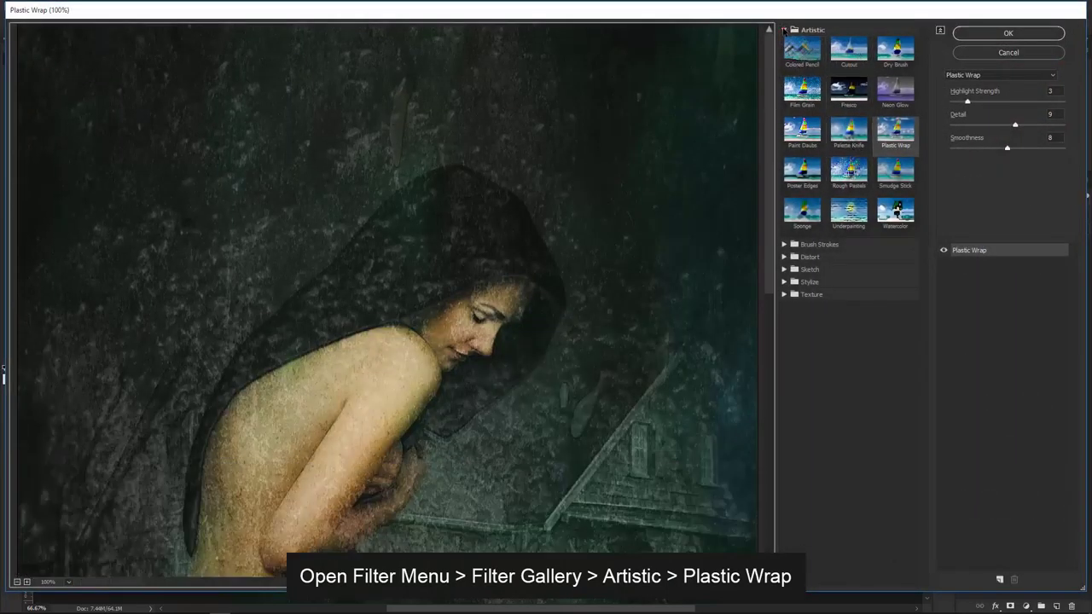
pyautogui.click(786, 30)
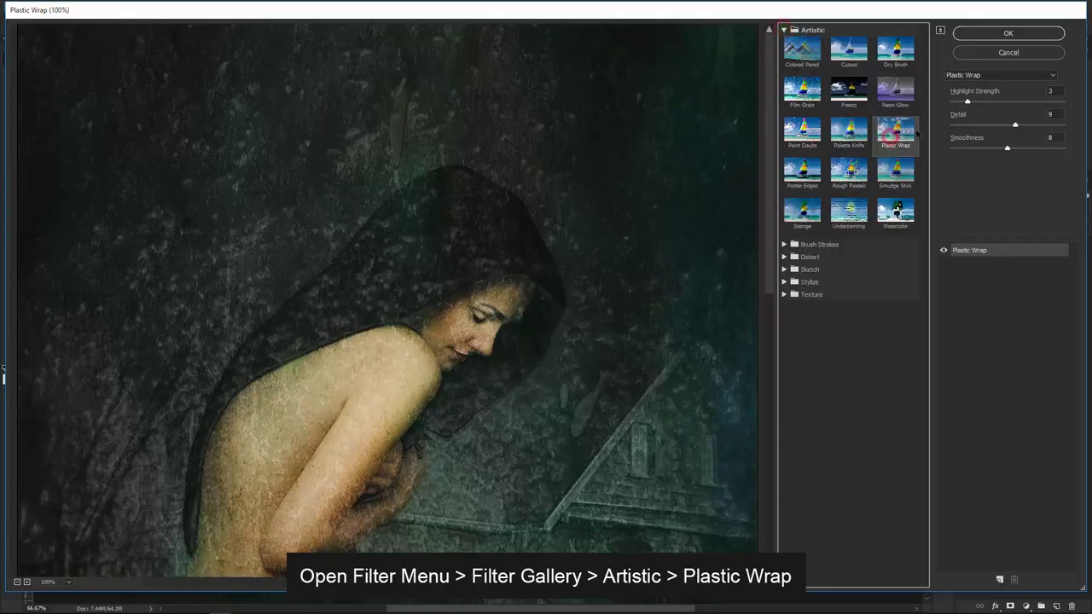
pyautogui.click(1055, 90)
pyautogui.click(1057, 116)
pyautogui.click(1055, 139)
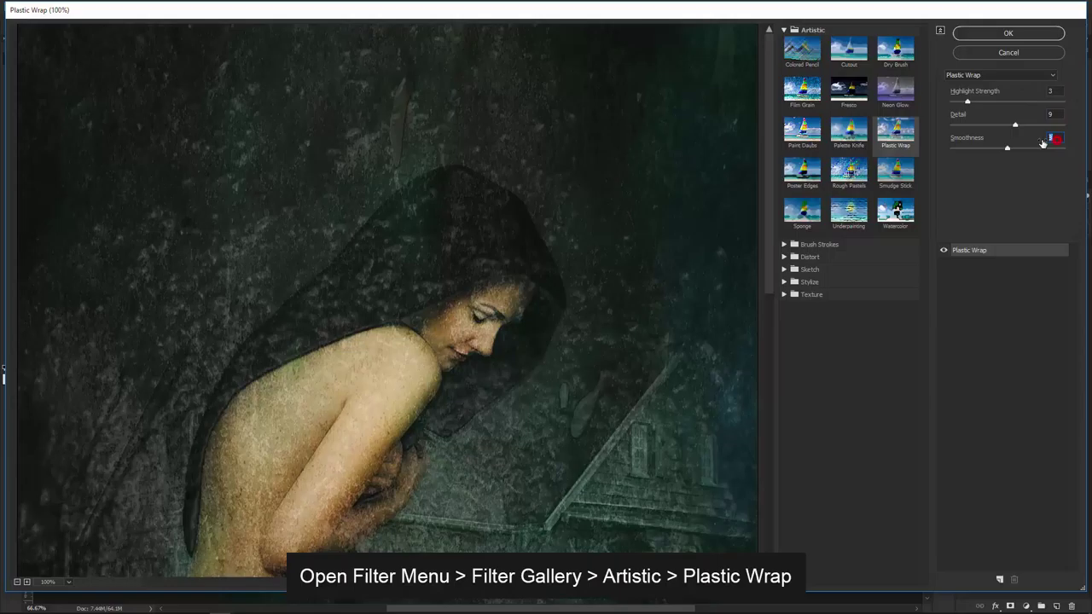
pyautogui.click(1010, 33)
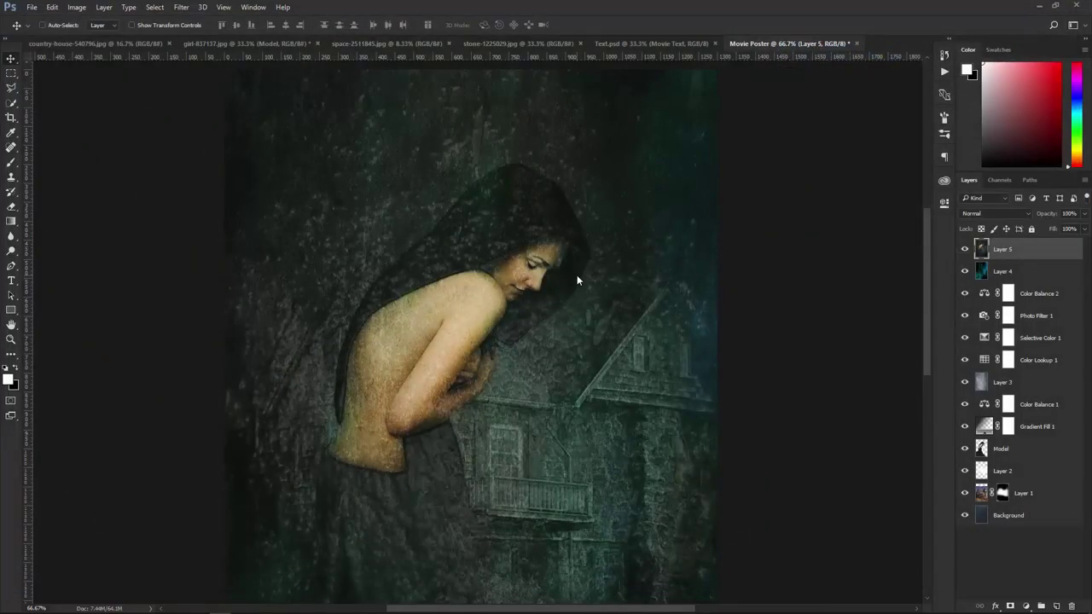
pyautogui.hotkey('ctrl', '0')
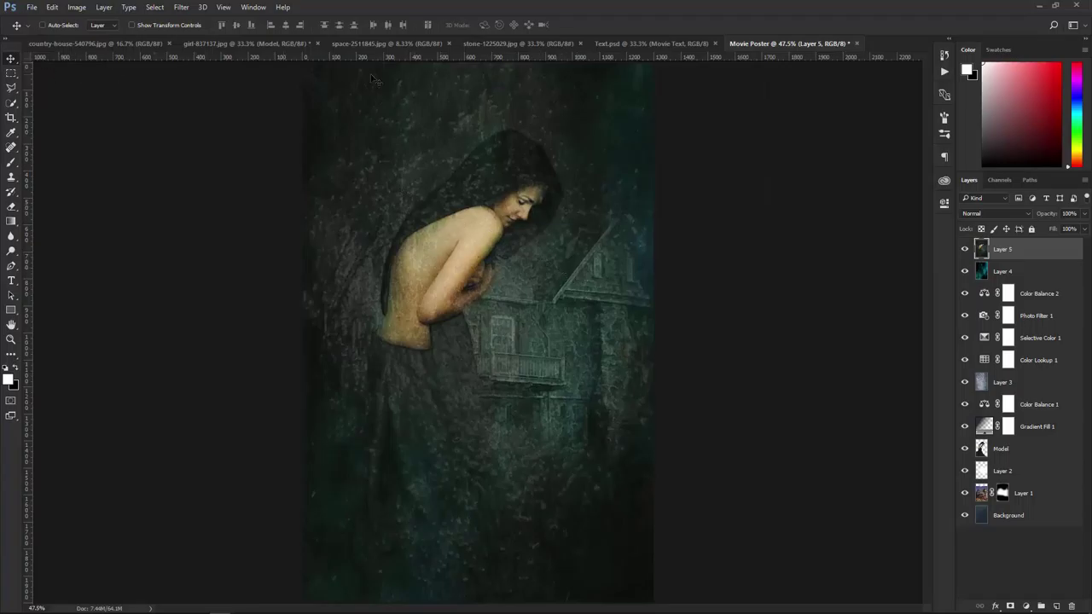
pyautogui.click(634, 43)
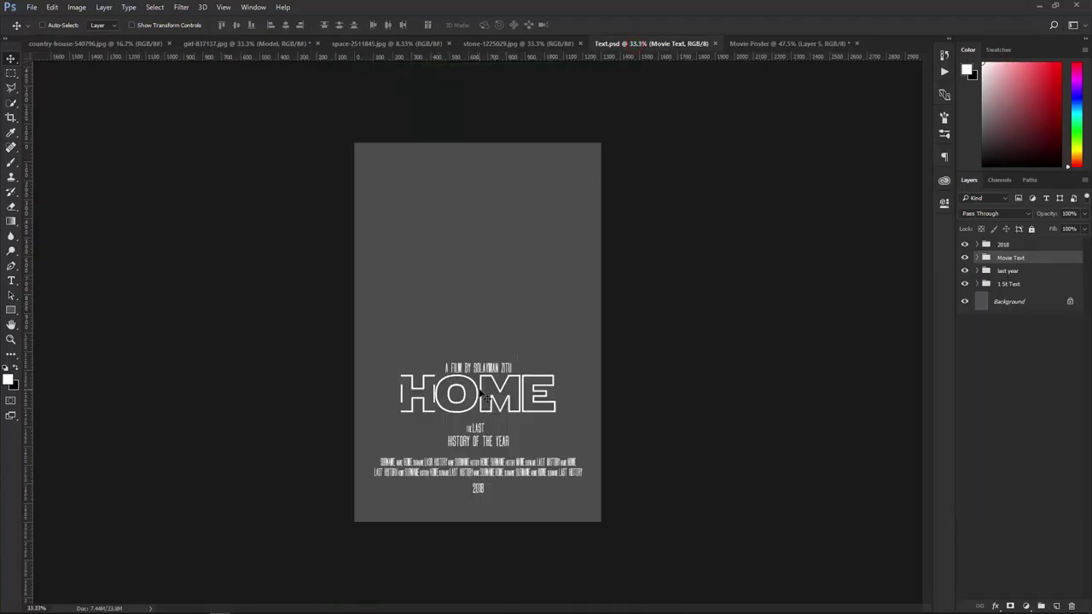
# - Drag the four text groups, 2018 through 1 St Text, from Text.psd into the poster
pyautogui.moveTo(483, 395)
pyautogui.mouseDown()
pyautogui.moveTo(521, 337)
pyautogui.moveTo(490, 390)
pyautogui.mouseUp()
pyautogui.click(1022, 246)
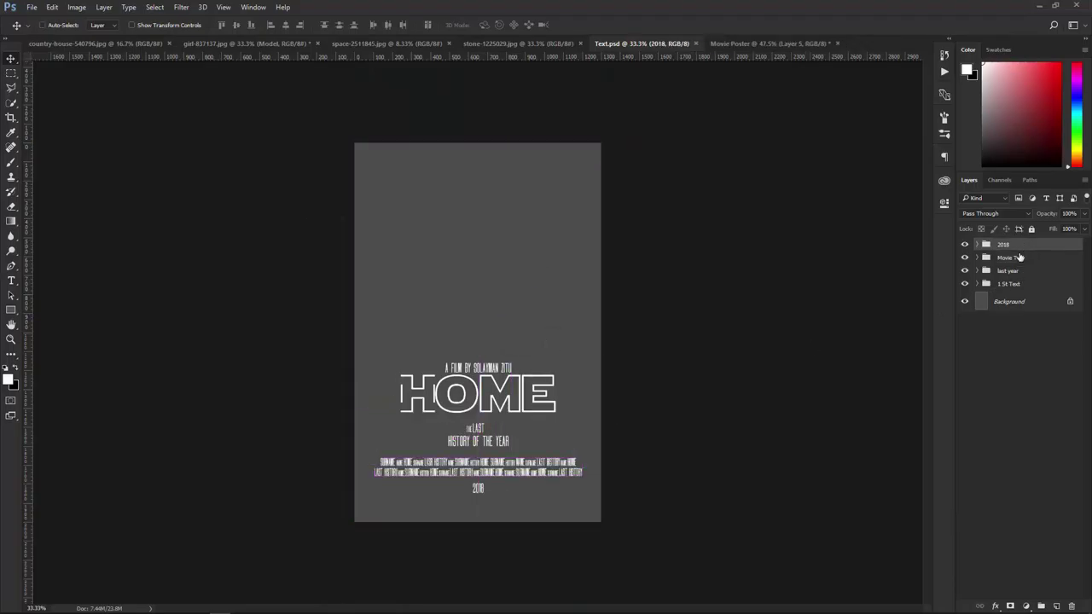
pyautogui.keyDown('shift'); pyautogui.click(1012, 286); pyautogui.keyUp('shift')
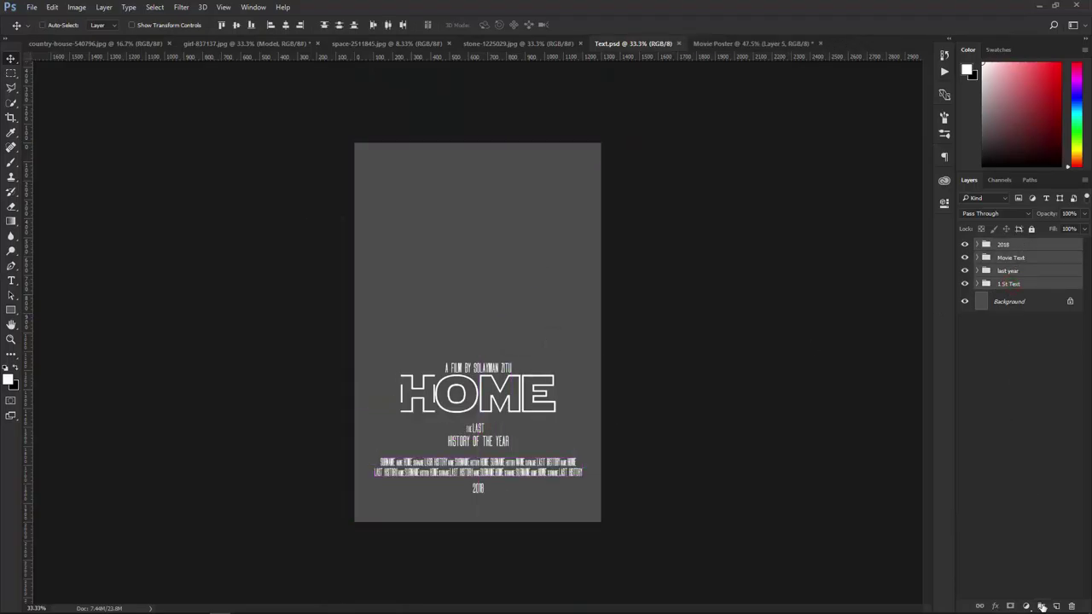
pyautogui.moveTo(1018, 256)
pyautogui.mouseDown()
pyautogui.moveTo(738, 45)
pyautogui.moveTo(491, 329)
pyautogui.mouseUp()
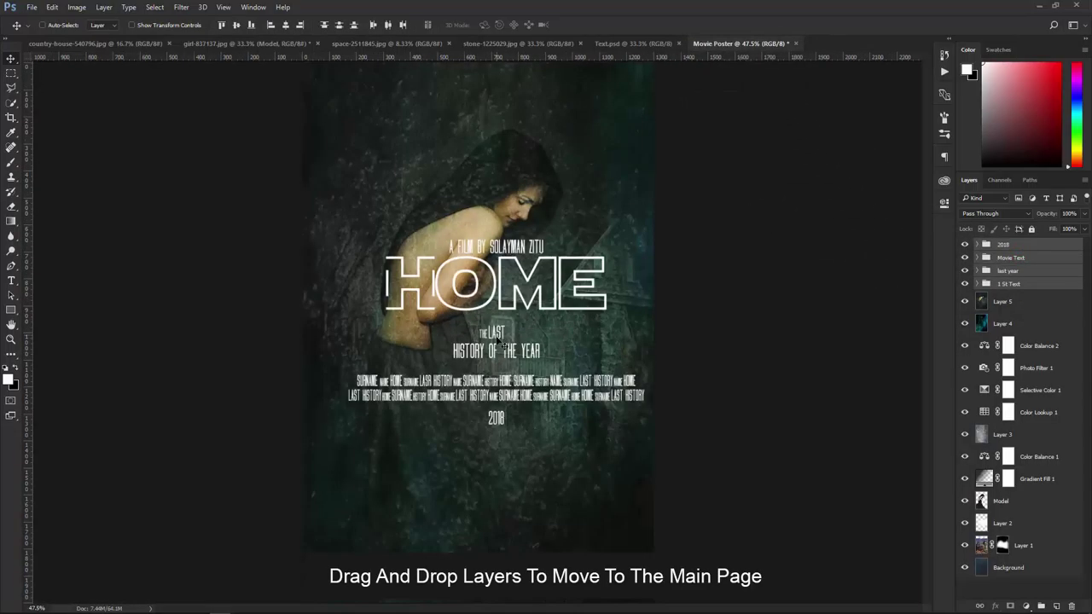
# - Centre the title text horizontally on the poster and move it lower
pyautogui.click(154, 7)
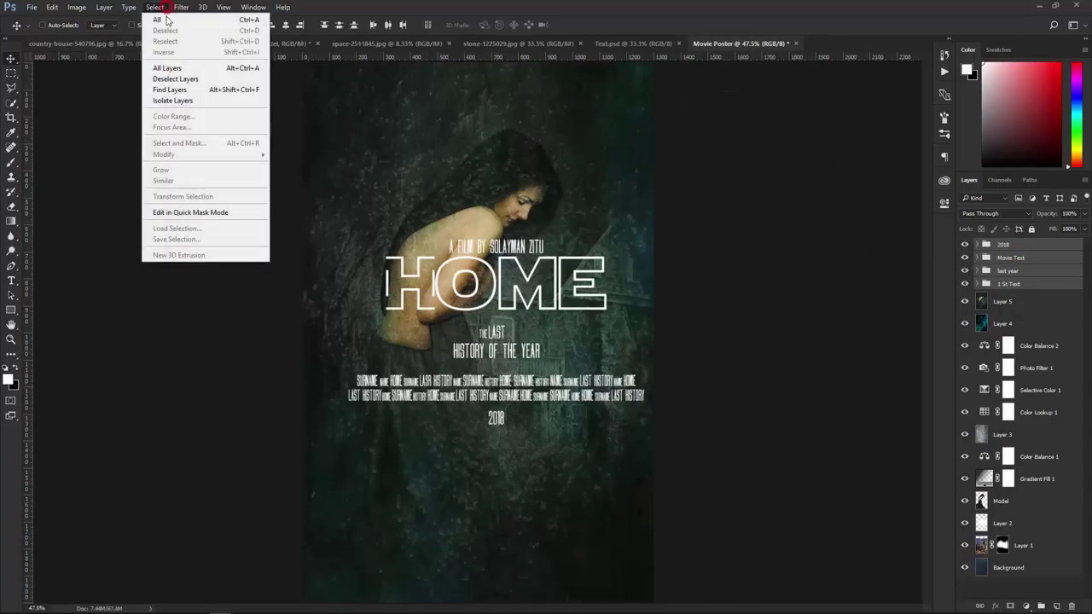
pyautogui.click(166, 18)
pyautogui.click(286, 25)
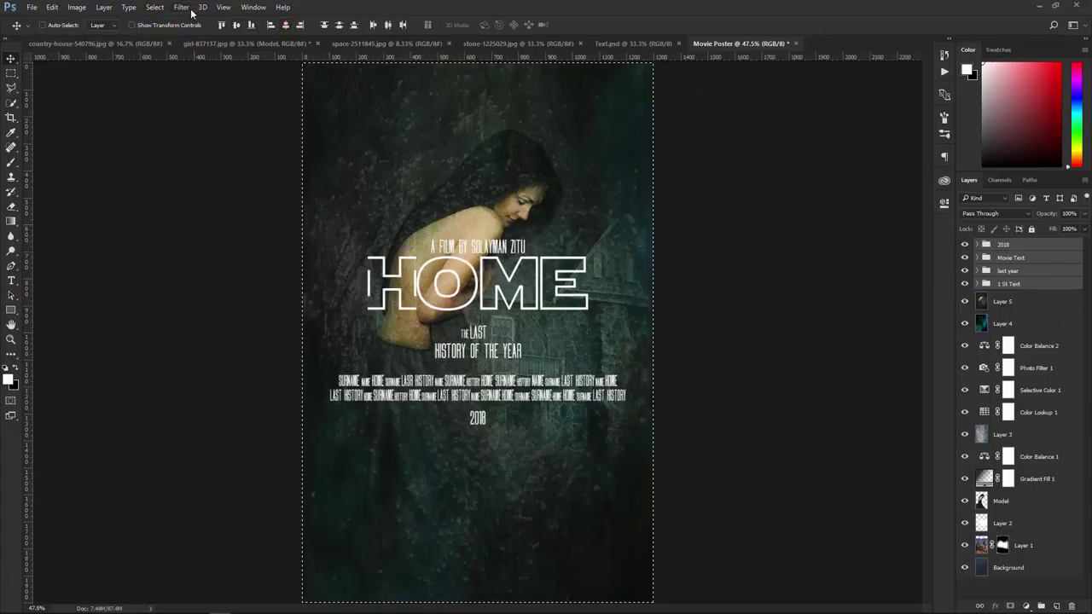
pyautogui.click(155, 7)
pyautogui.click(162, 29)
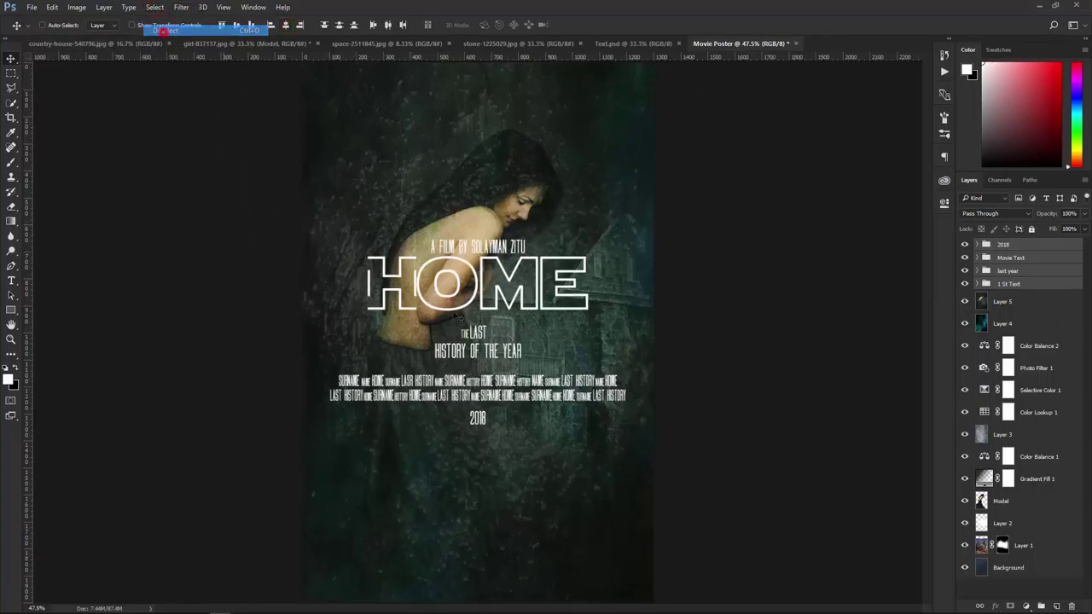
pyautogui.moveTo(487, 268); pyautogui.dragTo(488, 427)
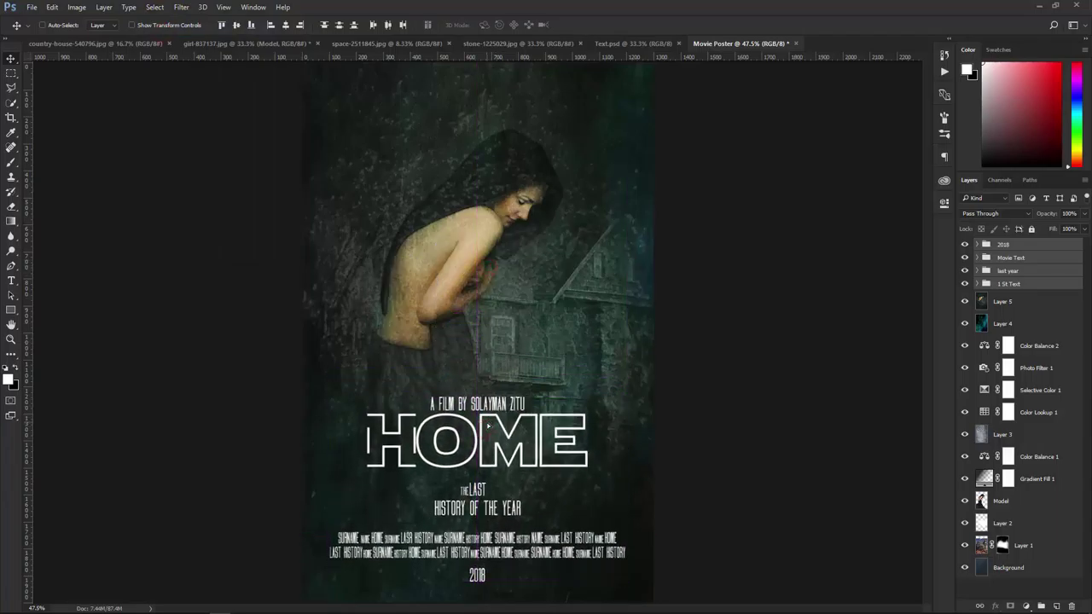
# - Give the director credit text layer a Drop Shadow with adjusted distance
pyautogui.click(1010, 283)
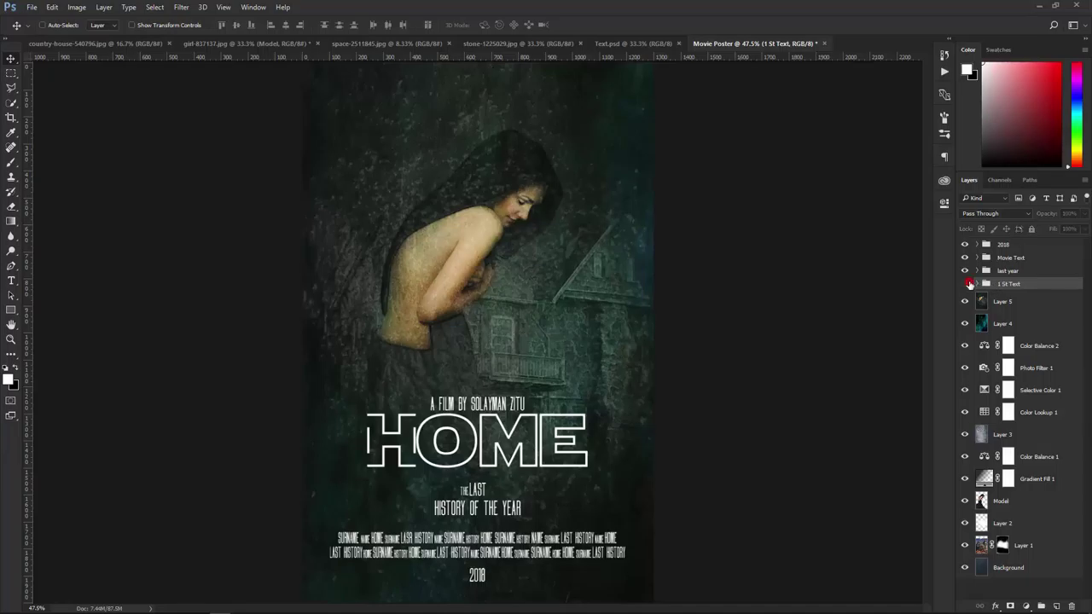
pyautogui.click(969, 284)
pyautogui.click(969, 284)
pyautogui.click(977, 284)
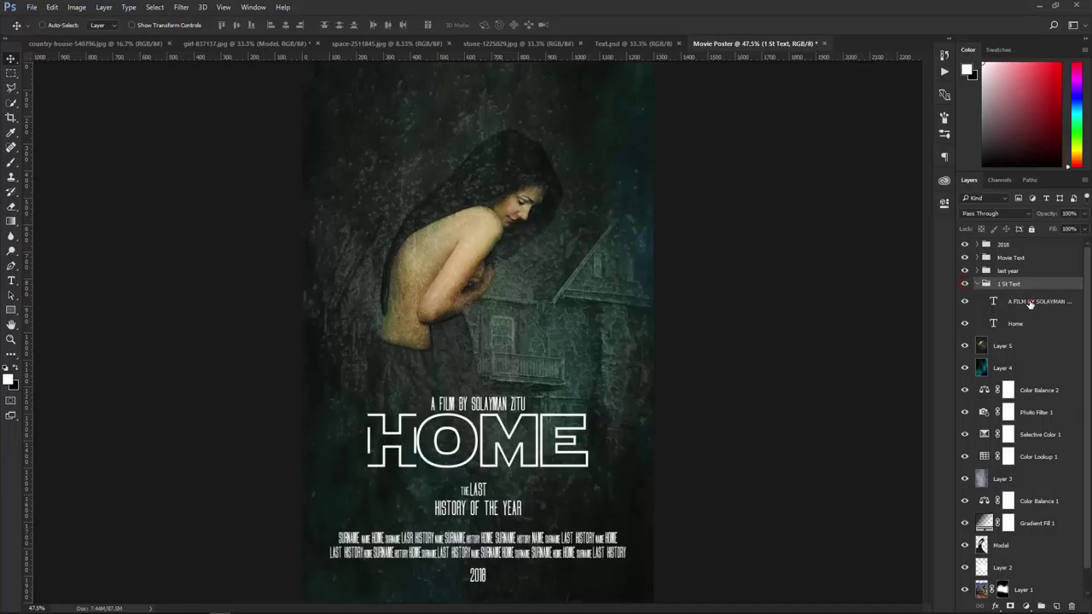
pyautogui.click(1030, 302)
pyautogui.rightClick(1070, 304)
pyautogui.click(877, 129)
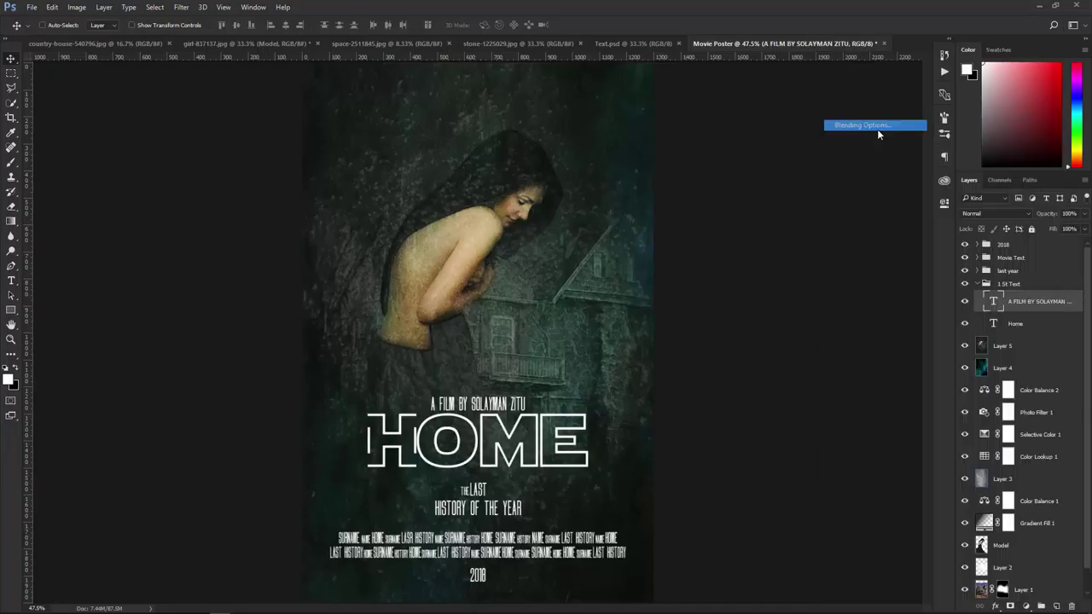
pyautogui.click(603, 464)
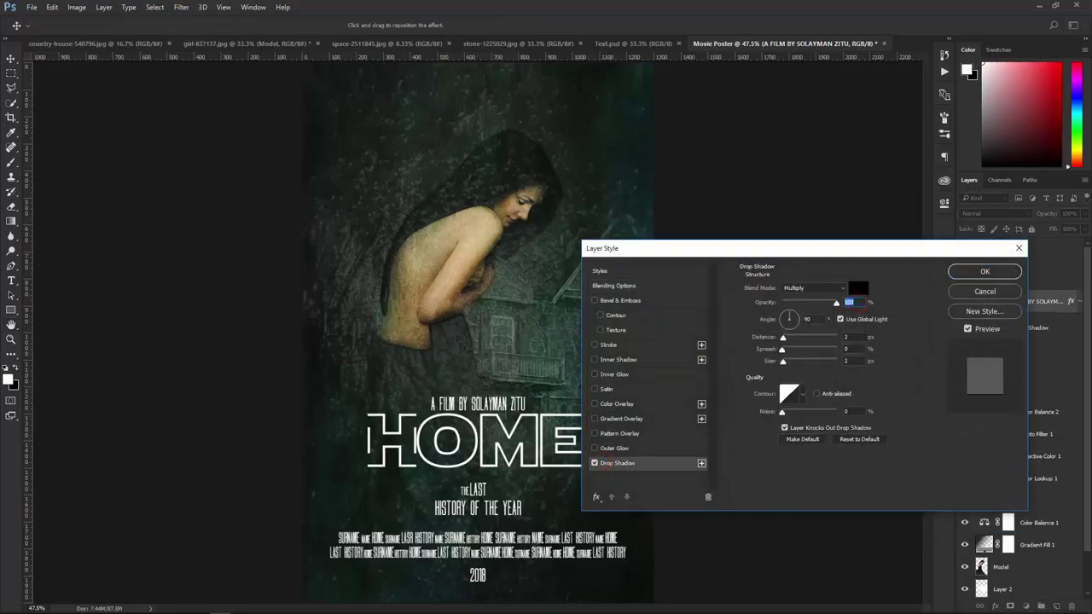
pyautogui.click(853, 337)
pyautogui.click(984, 272)
# - Copy the credit line's layer style and paste it onto the Home layer
pyautogui.rightClick(1030, 304)
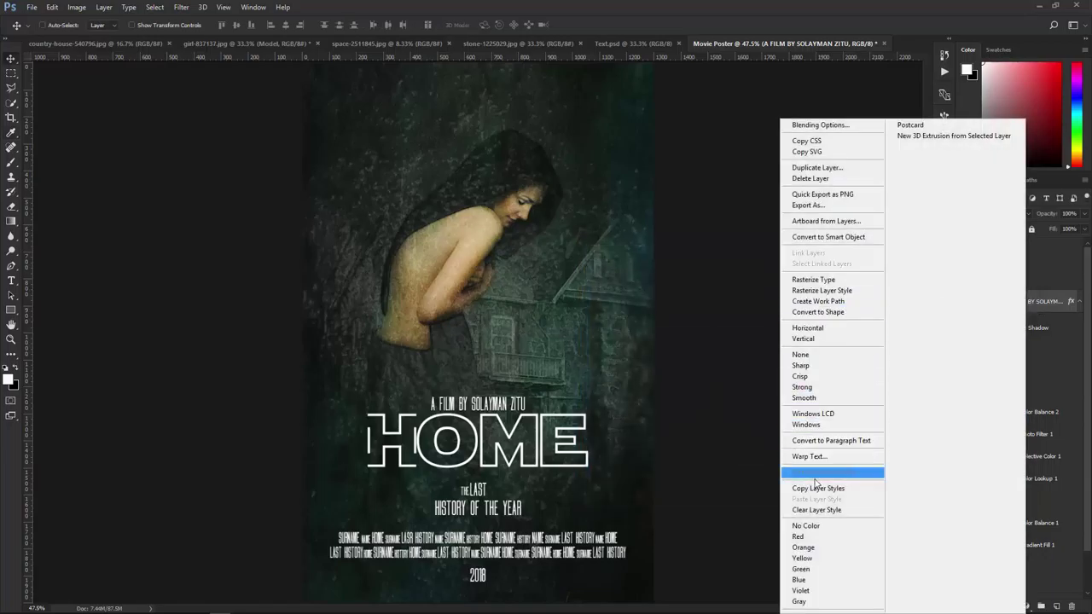
pyautogui.click(818, 488)
pyautogui.click(1024, 347)
pyautogui.rightClick(1024, 346)
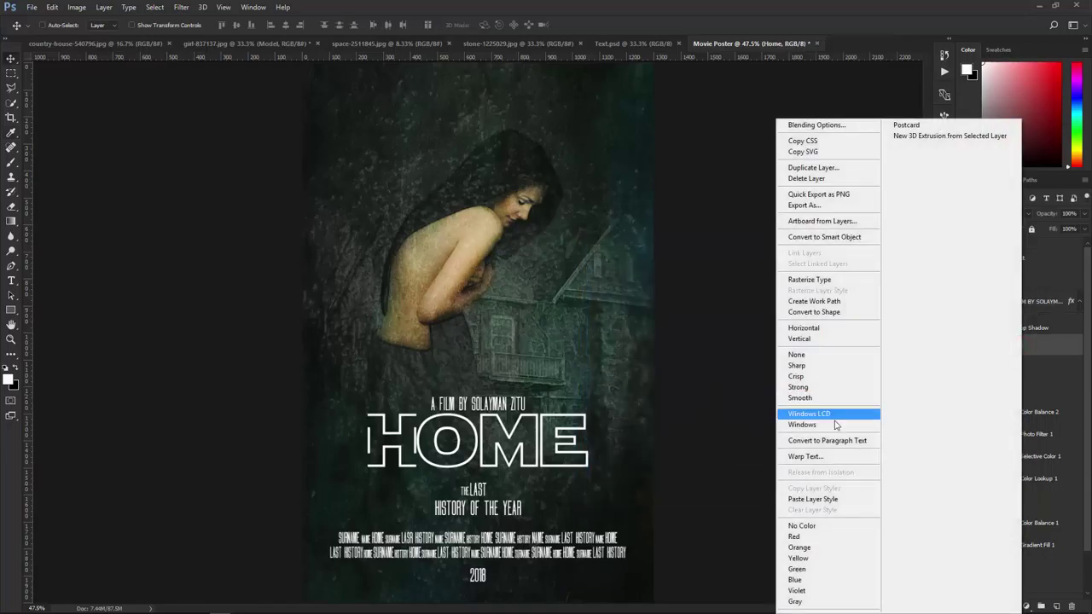
pyautogui.click(818, 499)
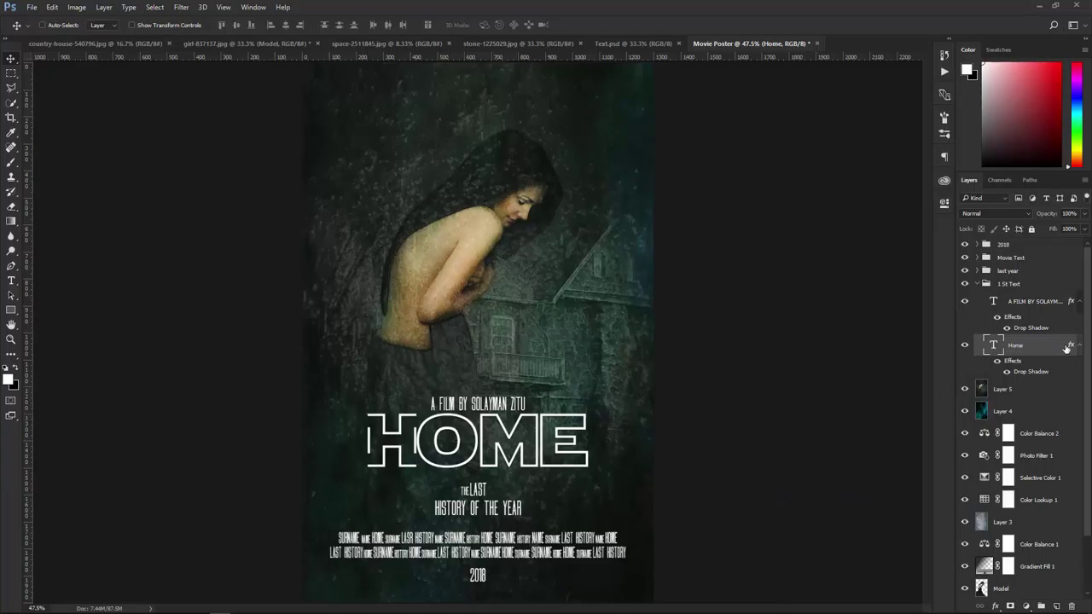
pyautogui.click(1080, 301)
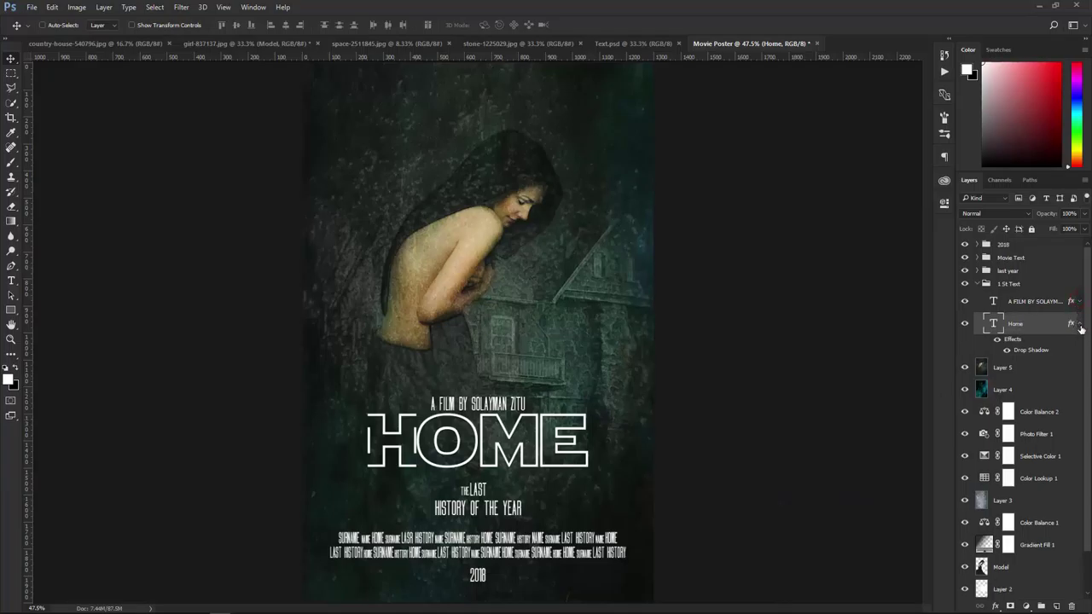
pyautogui.click(1080, 325)
pyautogui.click(1004, 286)
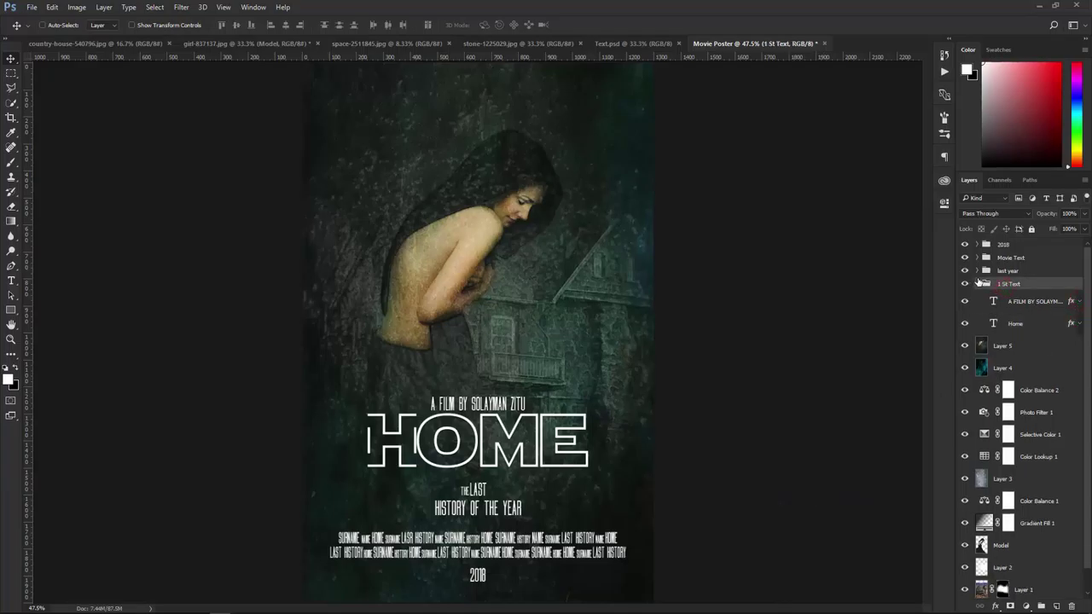
# - Set the 1 St Text group to Soft Light with the pasted drop shadow, then duplicate it
pyautogui.click(1004, 214)
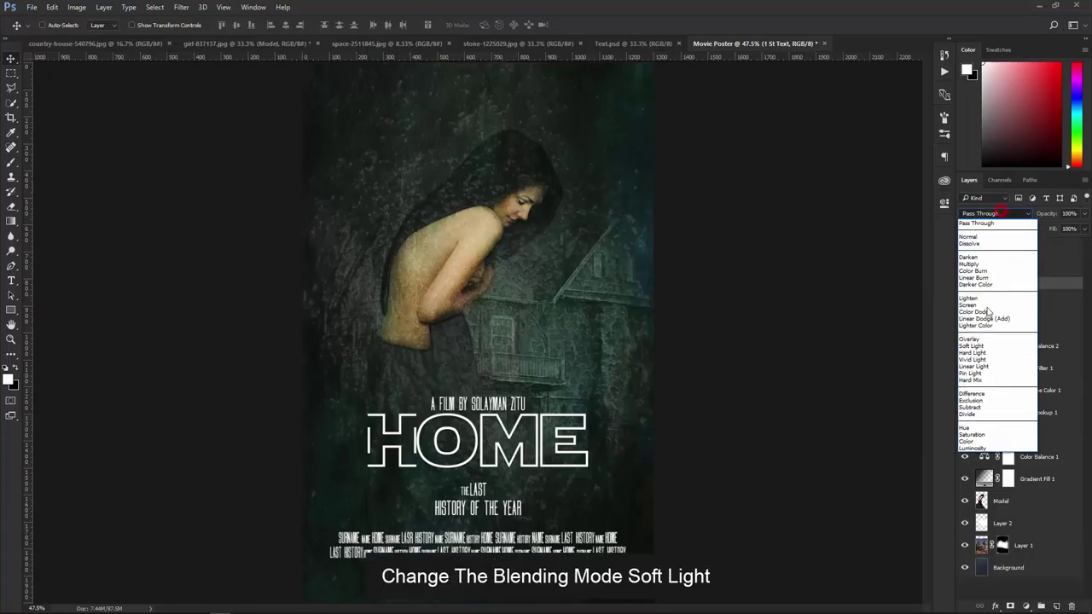
pyautogui.click(978, 346)
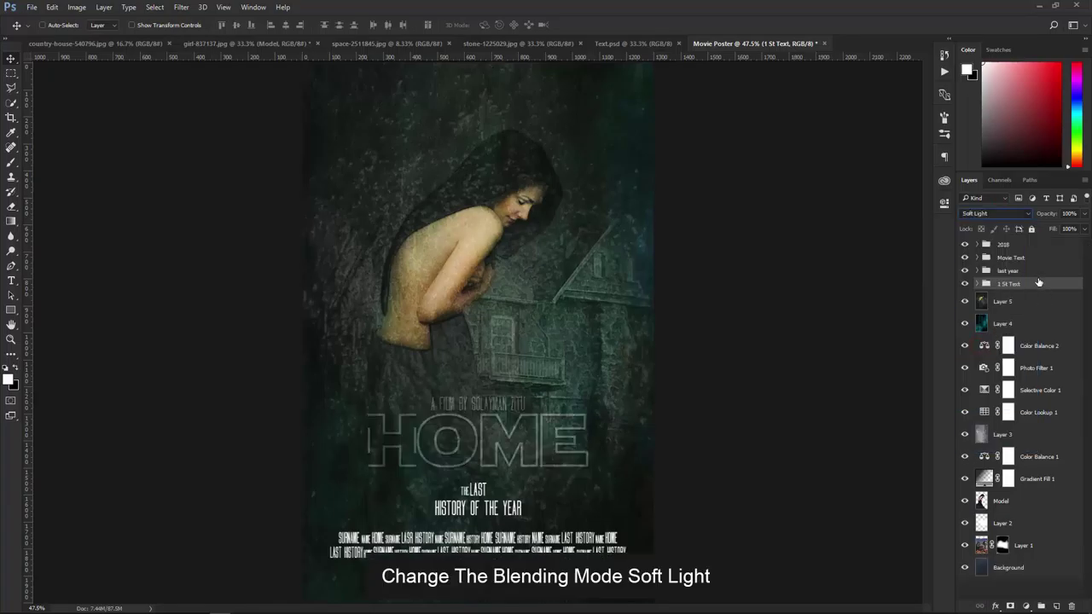
pyautogui.rightClick(1039, 282)
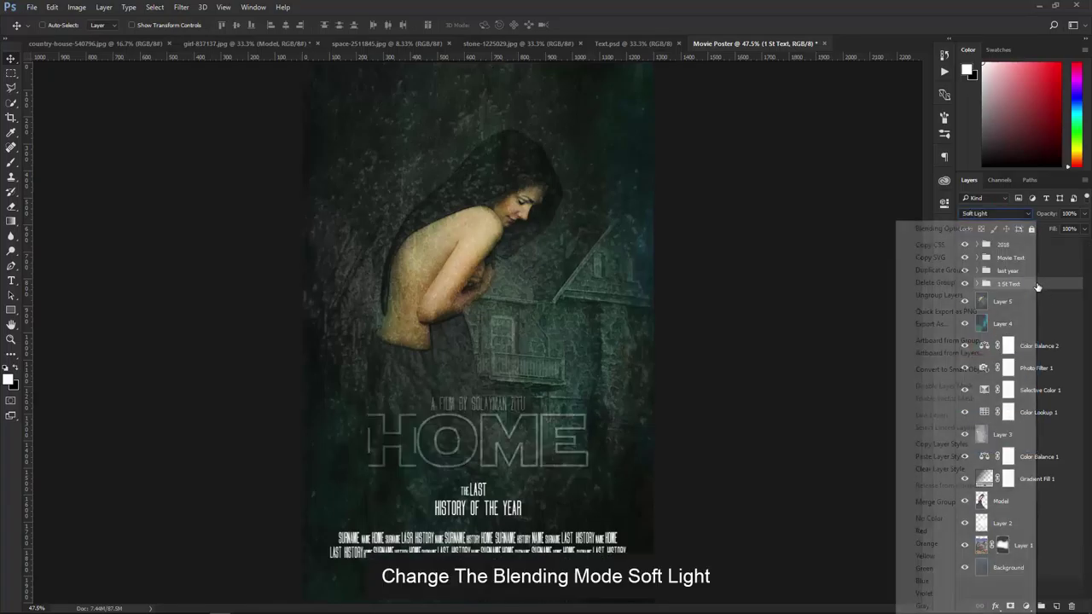
pyautogui.click(939, 458)
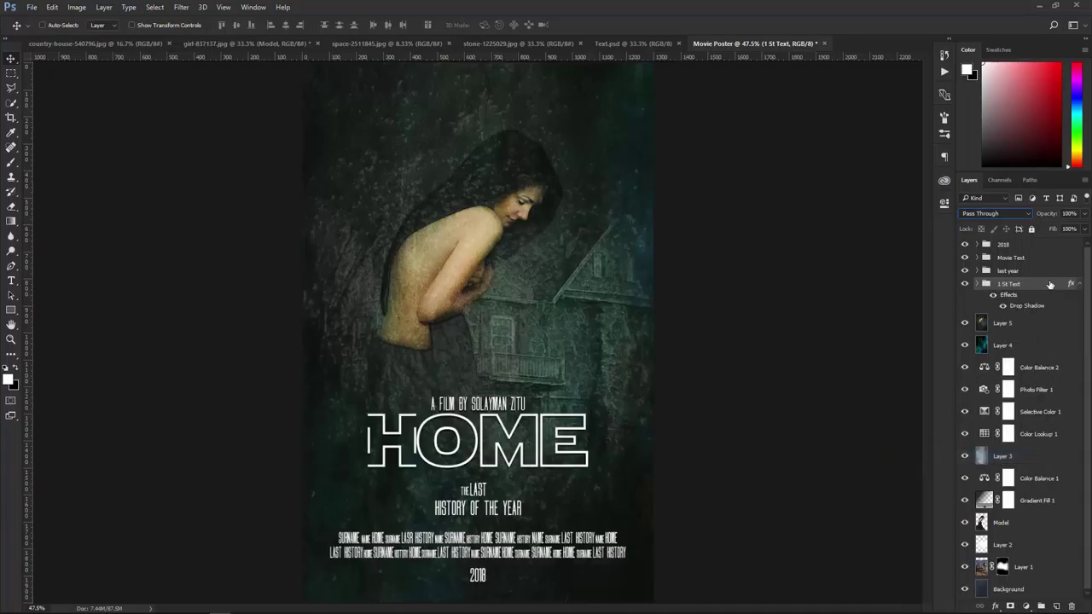
pyautogui.click(1000, 213)
pyautogui.click(979, 346)
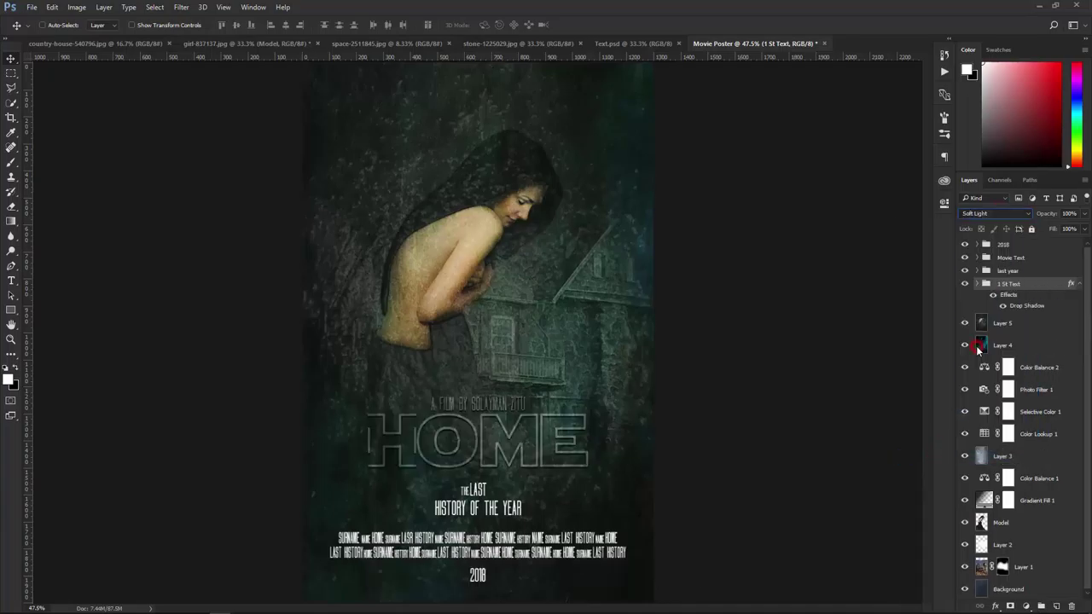
pyautogui.click(1080, 286)
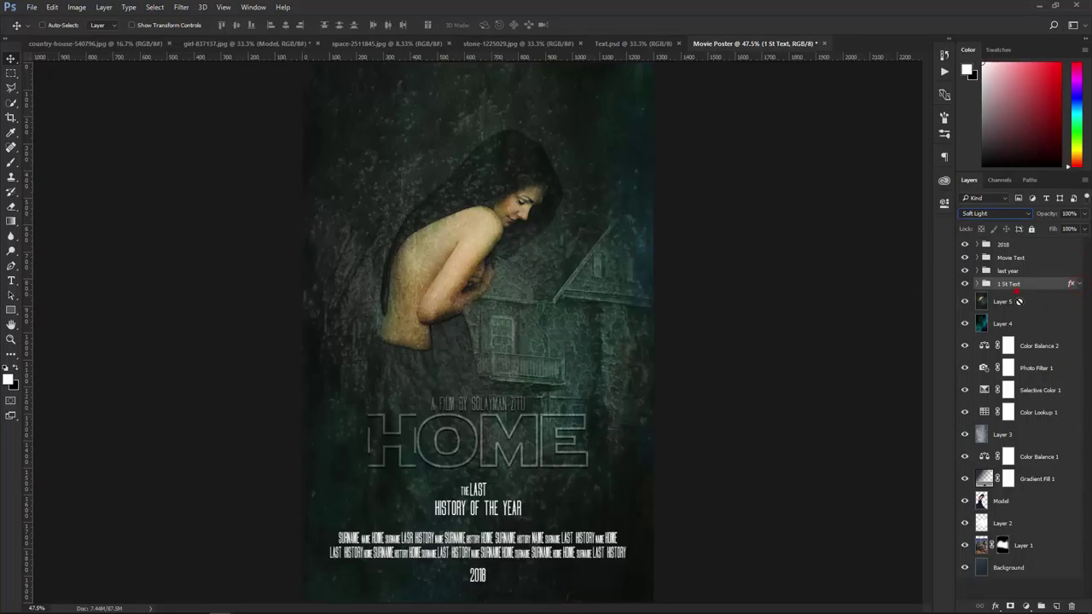
pyautogui.moveTo(1018, 302); pyautogui.dragTo(1056, 606)
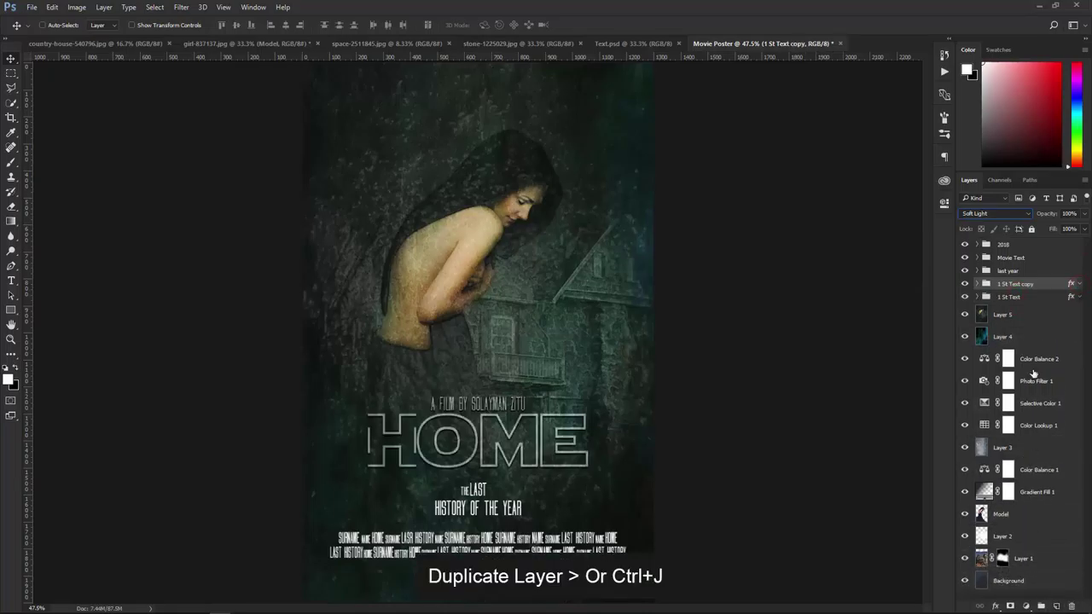
pyautogui.click(1024, 268)
# - Paste the drop shadow onto the three 'last year' text layers and blend them in Soft Light
pyautogui.click(965, 270)
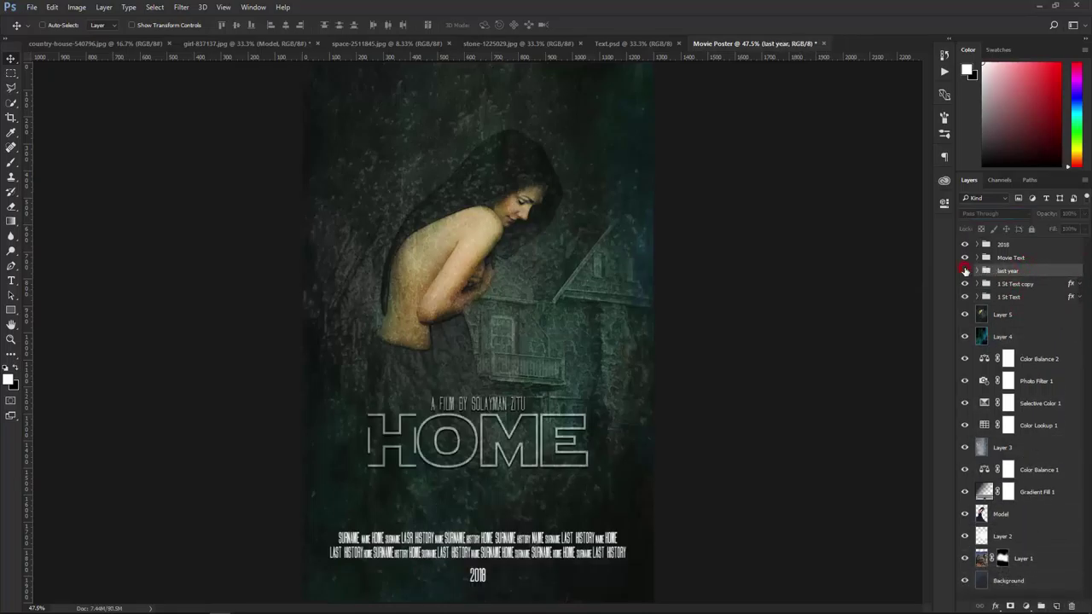
pyautogui.click(965, 271)
pyautogui.click(979, 271)
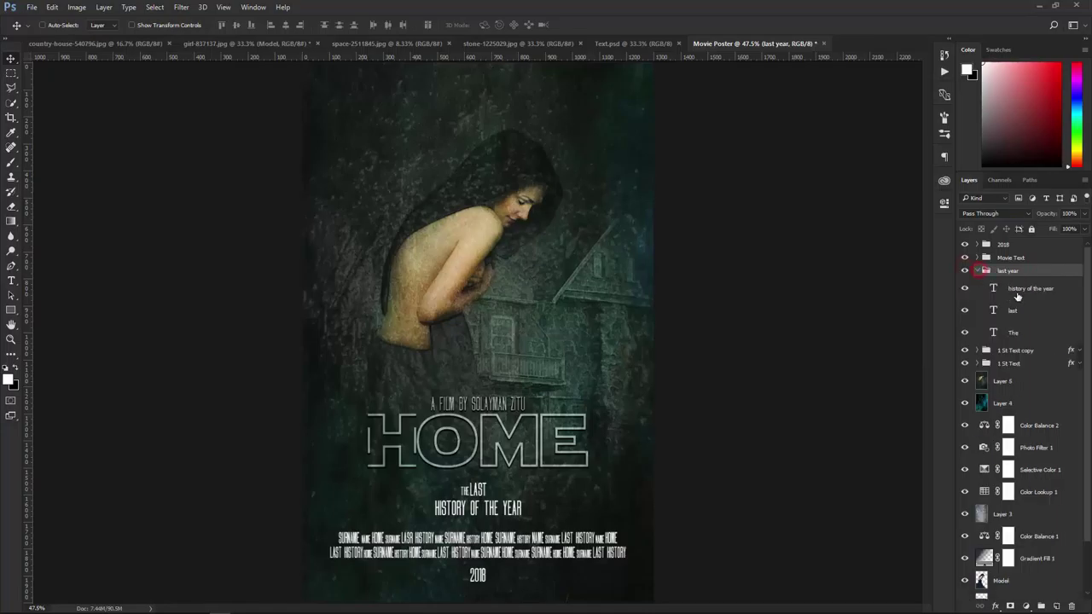
pyautogui.click(1029, 289)
pyautogui.keyDown('shift'); pyautogui.click(1020, 332); pyautogui.keyUp('shift')
pyautogui.rightClick(1021, 318)
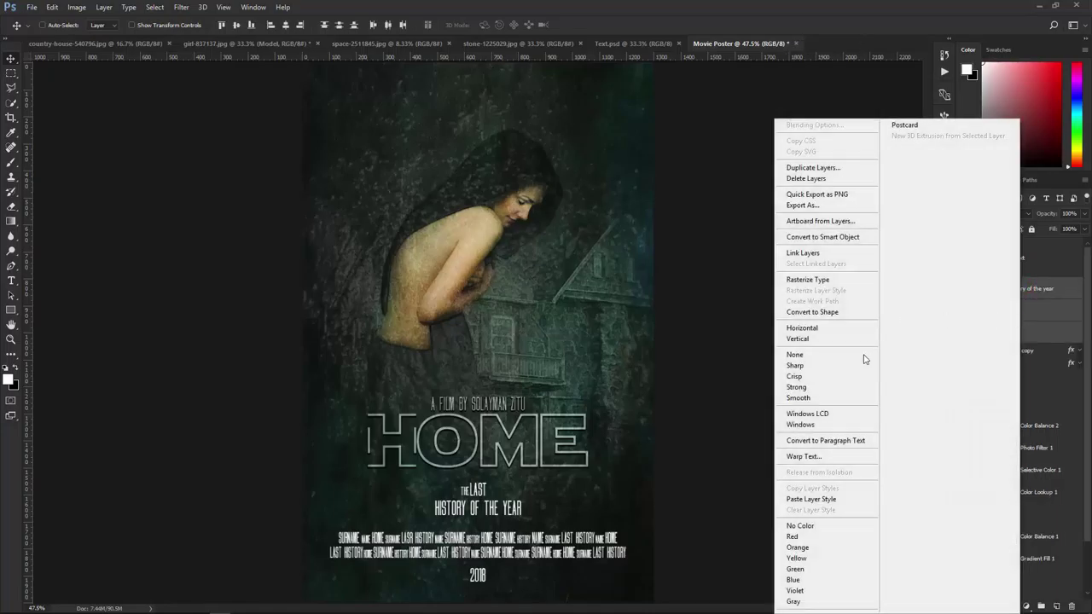
pyautogui.click(829, 499)
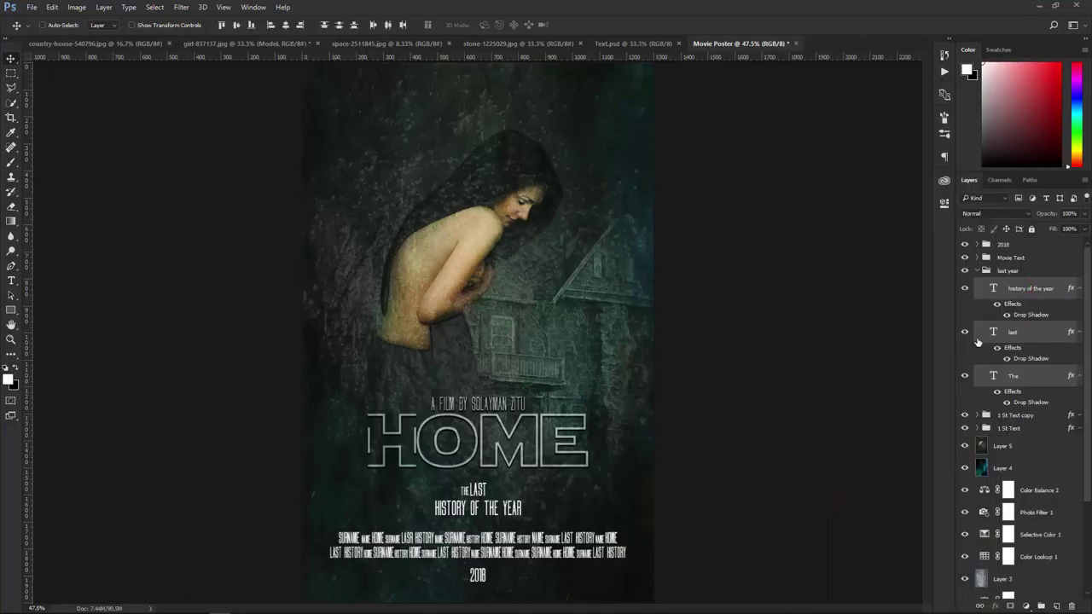
pyautogui.click(990, 213)
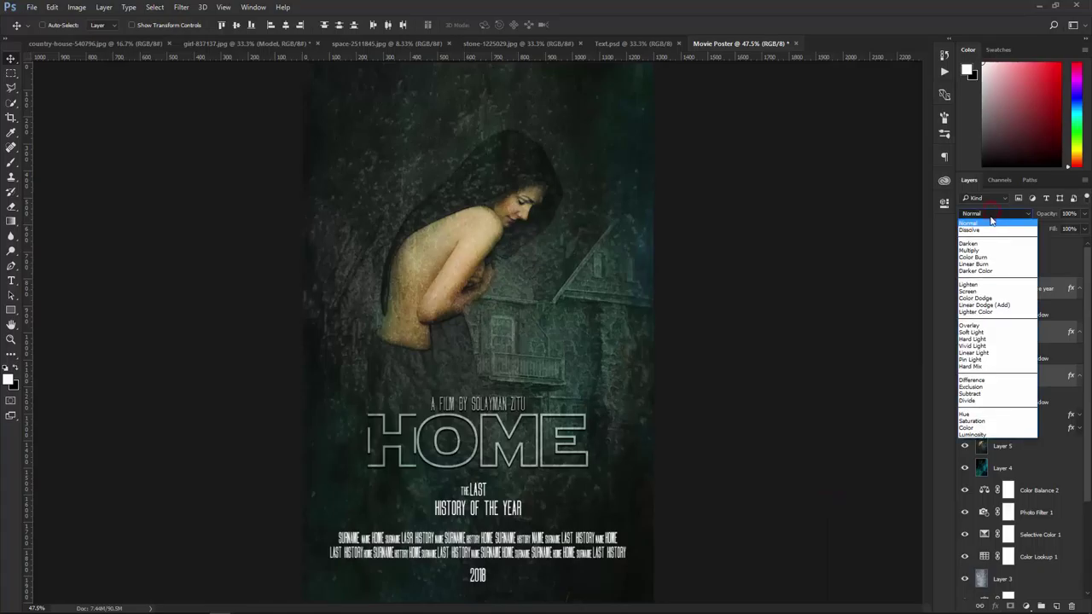
pyautogui.click(979, 333)
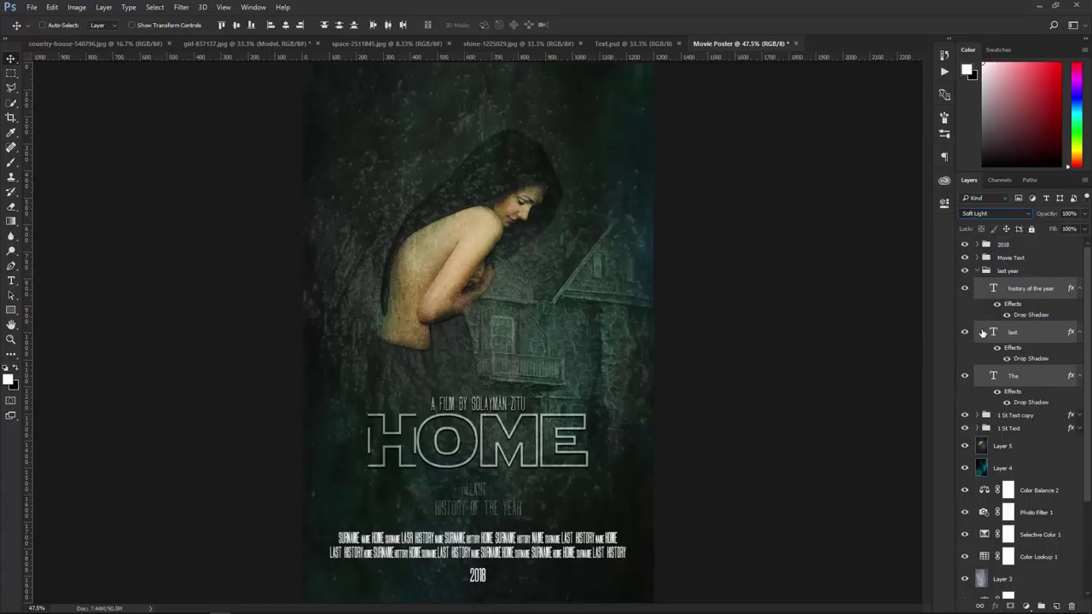
# - Paste the drop shadow onto the 'last year' group and duplicate it as 'last year copy'
pyautogui.click(986, 271)
pyautogui.rightClick(1007, 271)
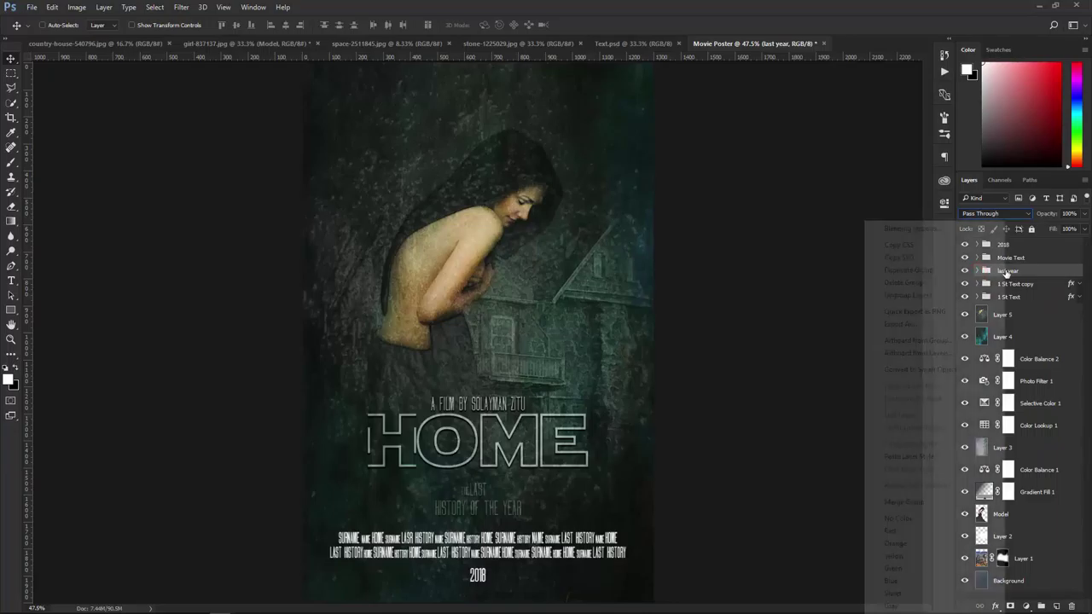
pyautogui.click(920, 456)
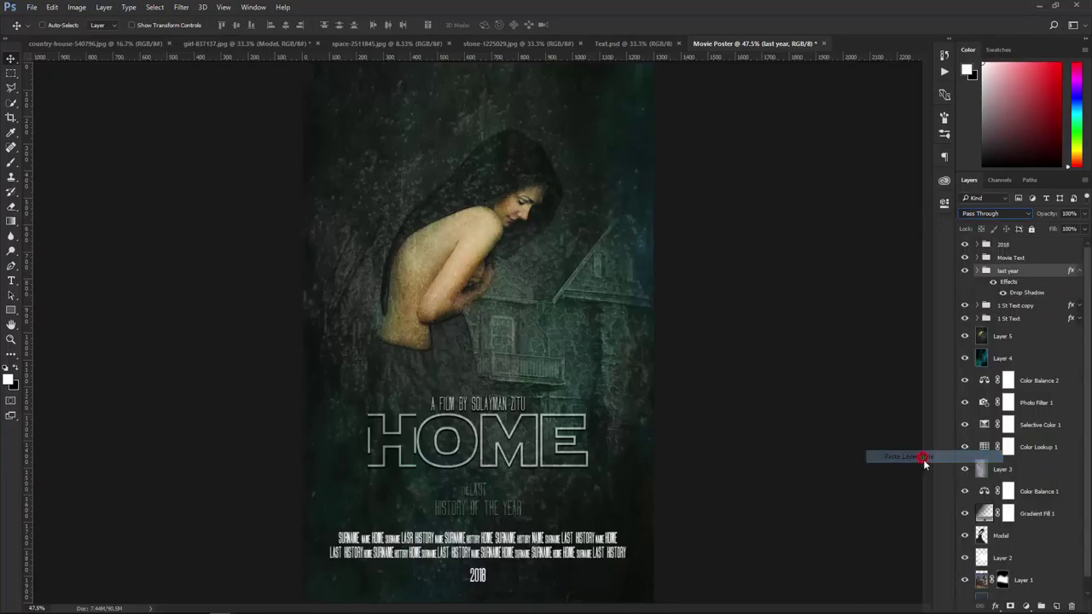
pyautogui.click(1079, 274)
pyautogui.moveTo(1058, 271); pyautogui.dragTo(1056, 605)
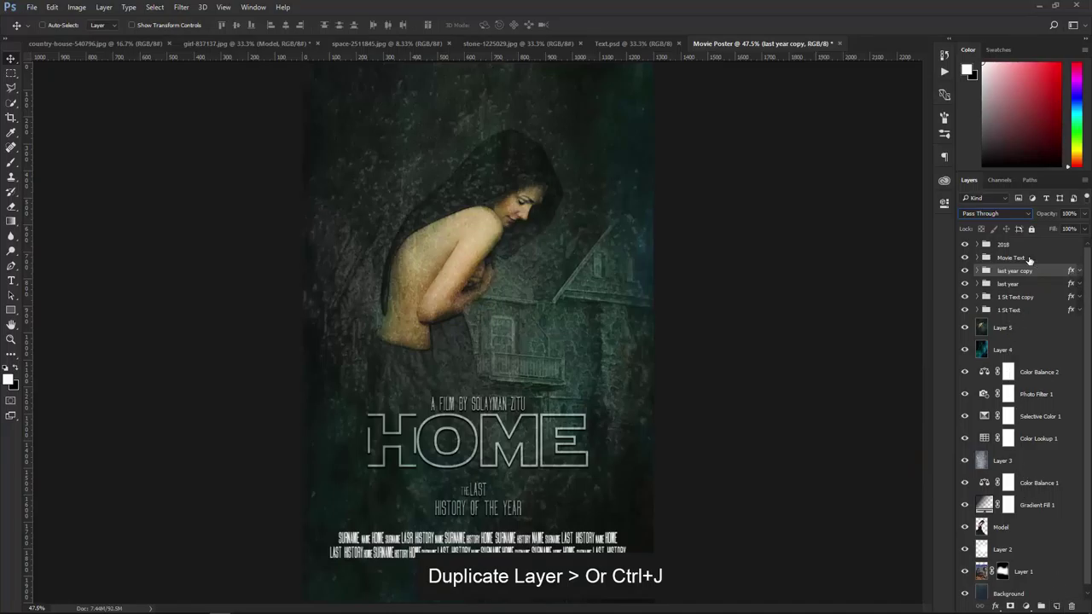
pyautogui.click(1028, 258)
pyautogui.click(965, 257)
pyautogui.click(965, 258)
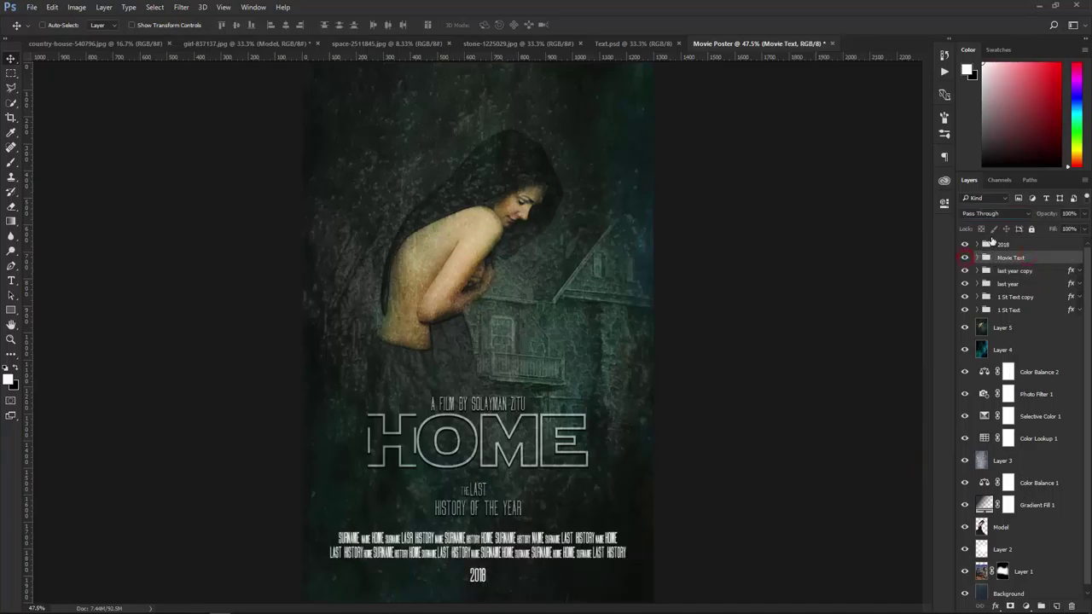
# - Paste the drop shadow onto the '2nd text' and '1 m text' groups inside Movie Text
pyautogui.click(978, 257)
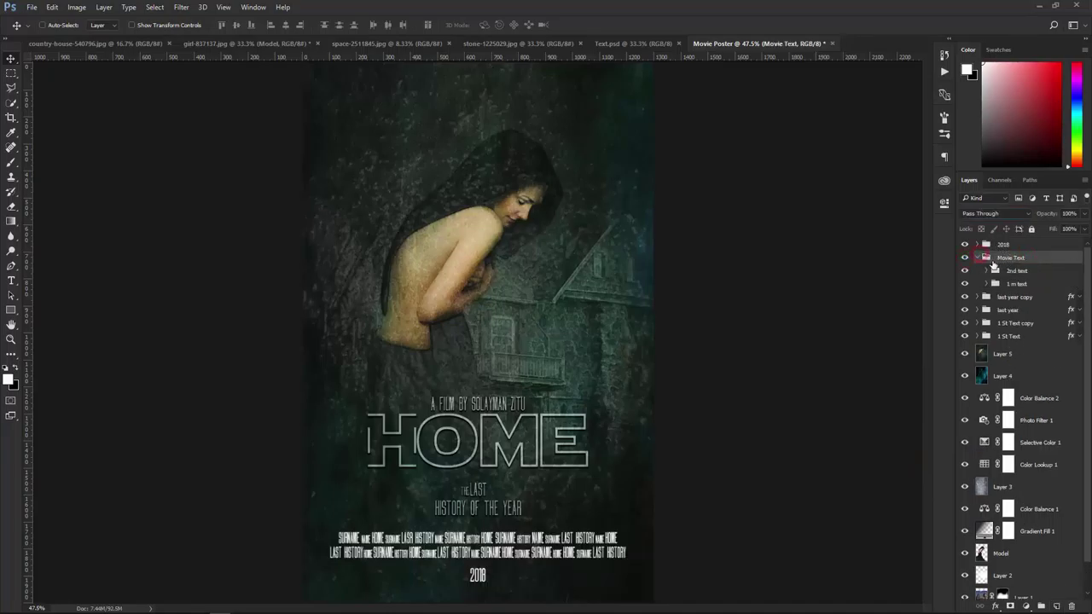
pyautogui.click(1011, 271)
pyautogui.rightClick(1046, 275)
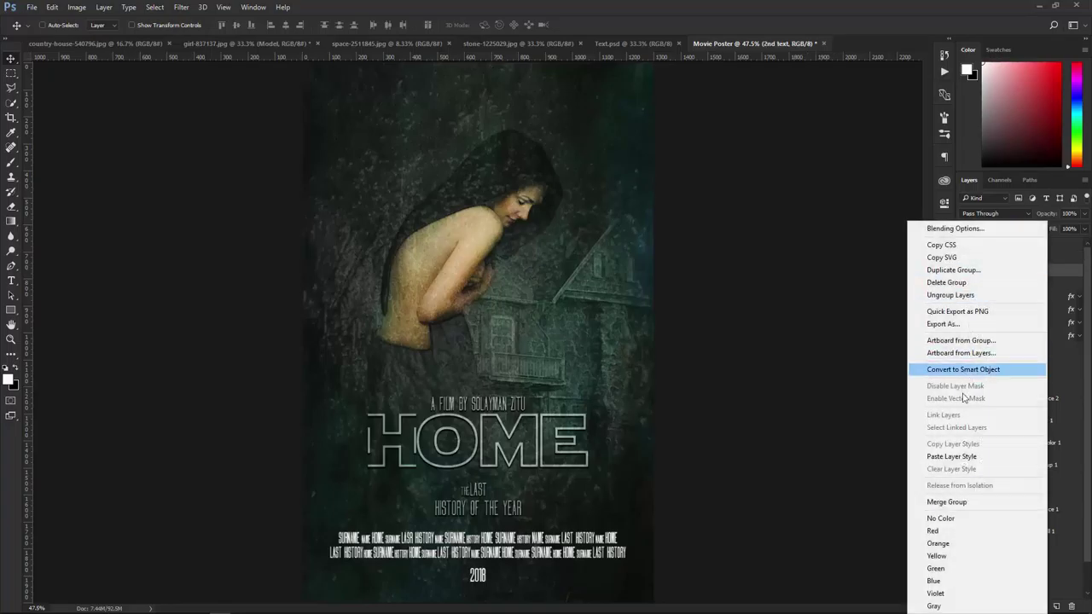
pyautogui.click(966, 457)
pyautogui.click(1039, 309)
pyautogui.rightClick(1039, 312)
pyautogui.click(945, 456)
pyautogui.click(1080, 270)
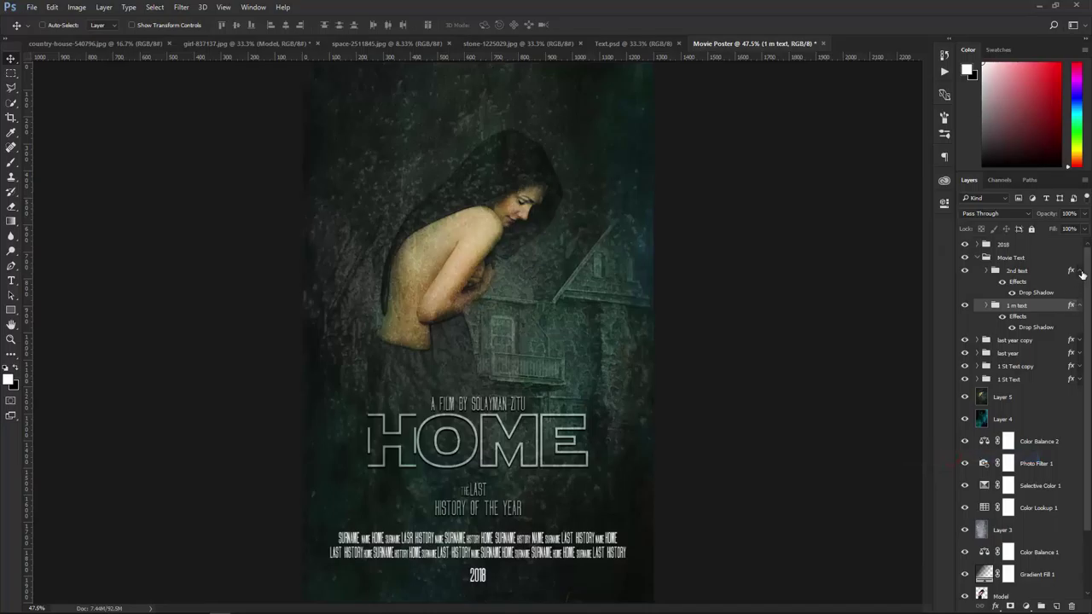
pyautogui.click(1080, 283)
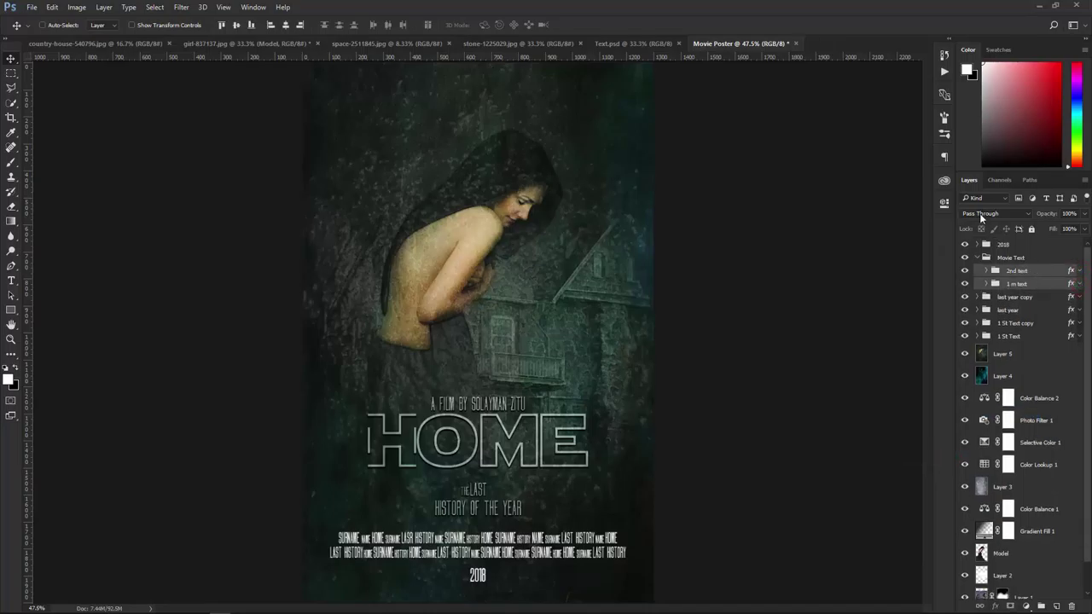
# - Blend both credit text groups in Soft Light and duplicate them
pyautogui.click(981, 213)
pyautogui.click(972, 346)
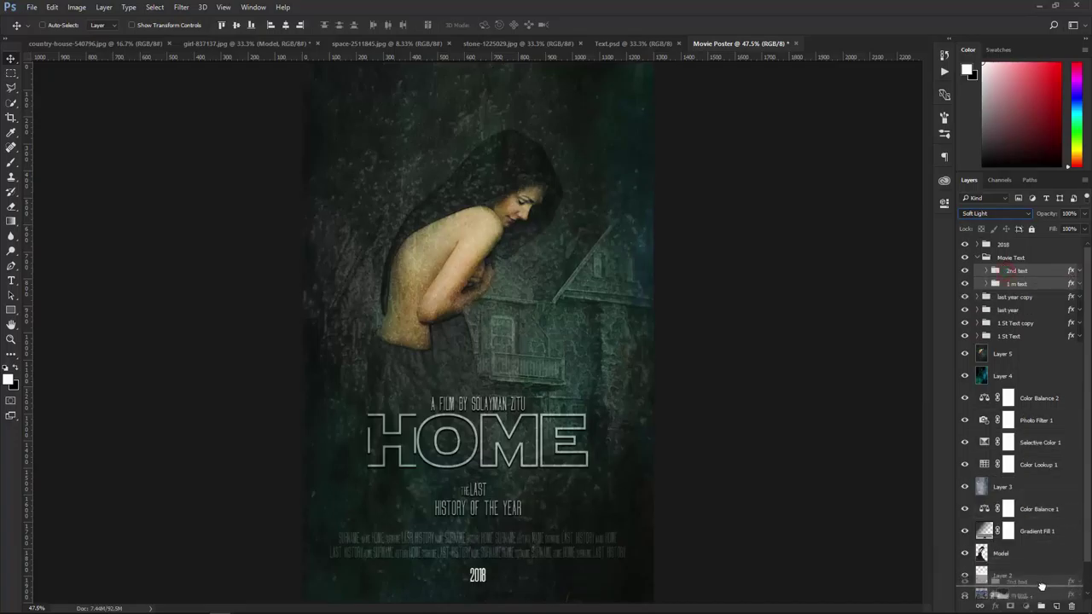
pyautogui.moveTo(1017, 278); pyautogui.dragTo(1058, 604)
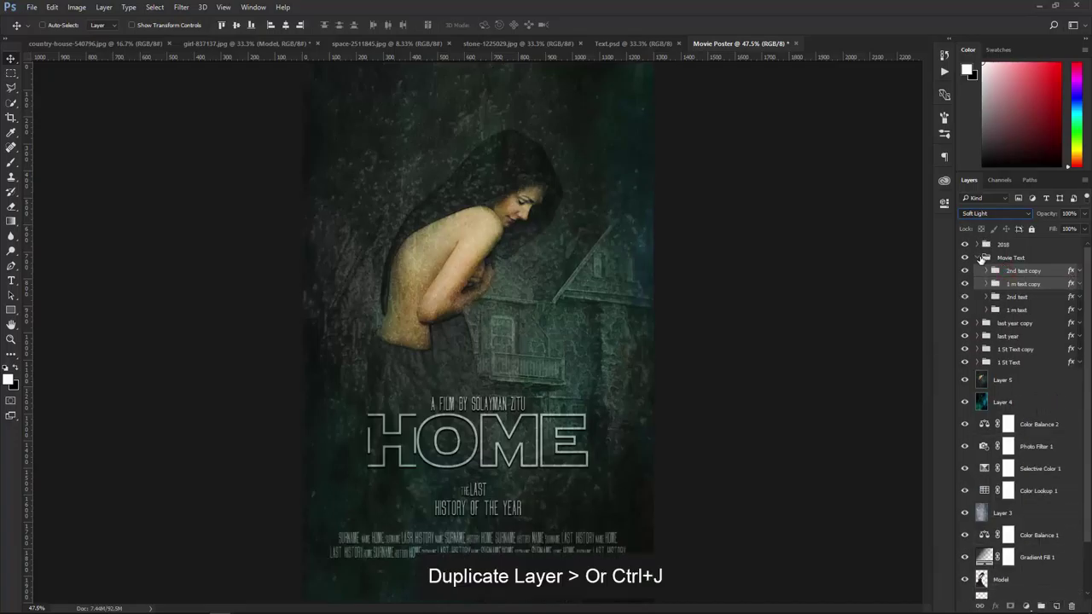
pyautogui.click(990, 258)
pyautogui.click(1002, 245)
pyautogui.click(981, 257)
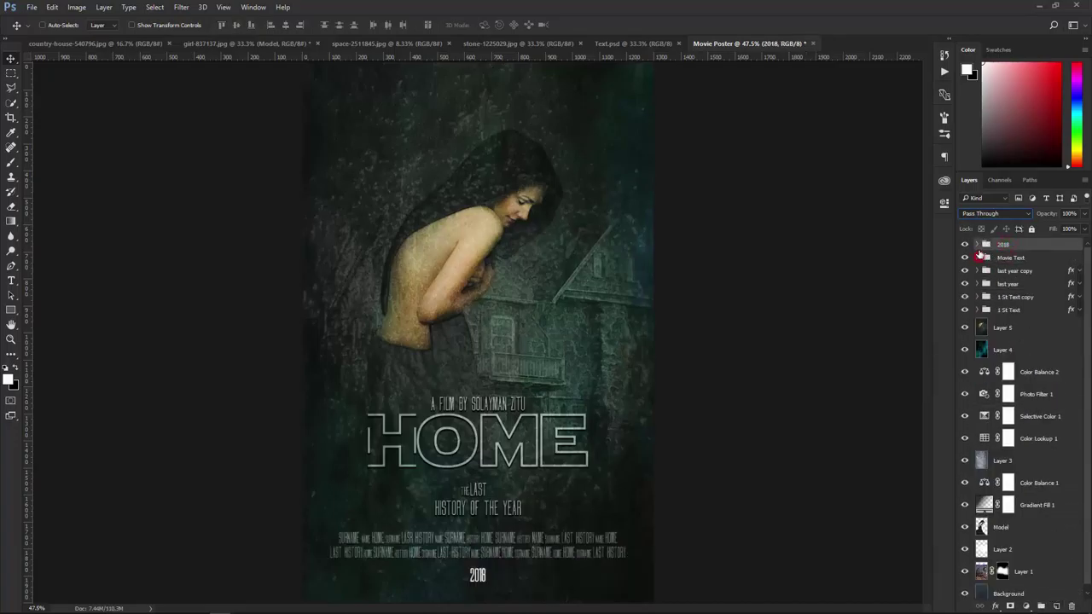
# - Paste the drop shadow onto the 2018 text layer and duplicate it
pyautogui.click(978, 245)
pyautogui.click(1007, 264)
pyautogui.rightClick(1006, 267)
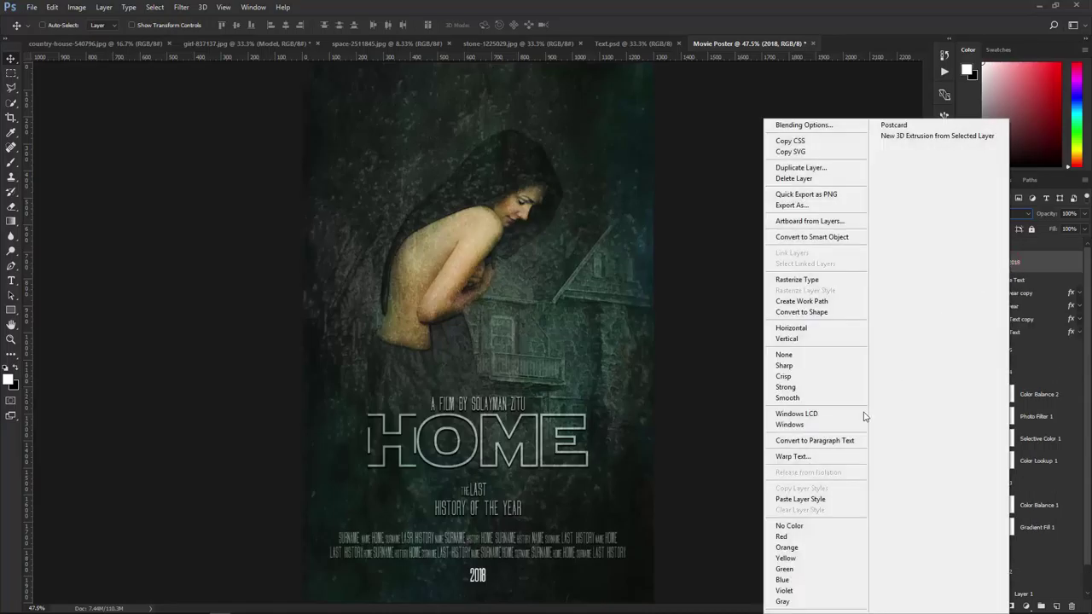
pyautogui.click(820, 499)
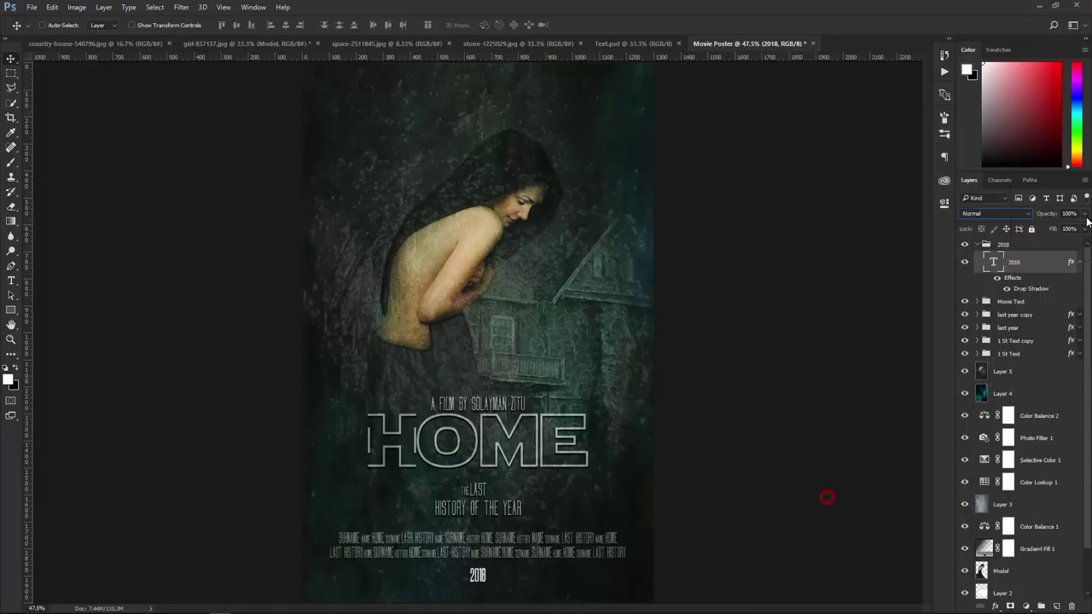
pyautogui.click(1080, 262)
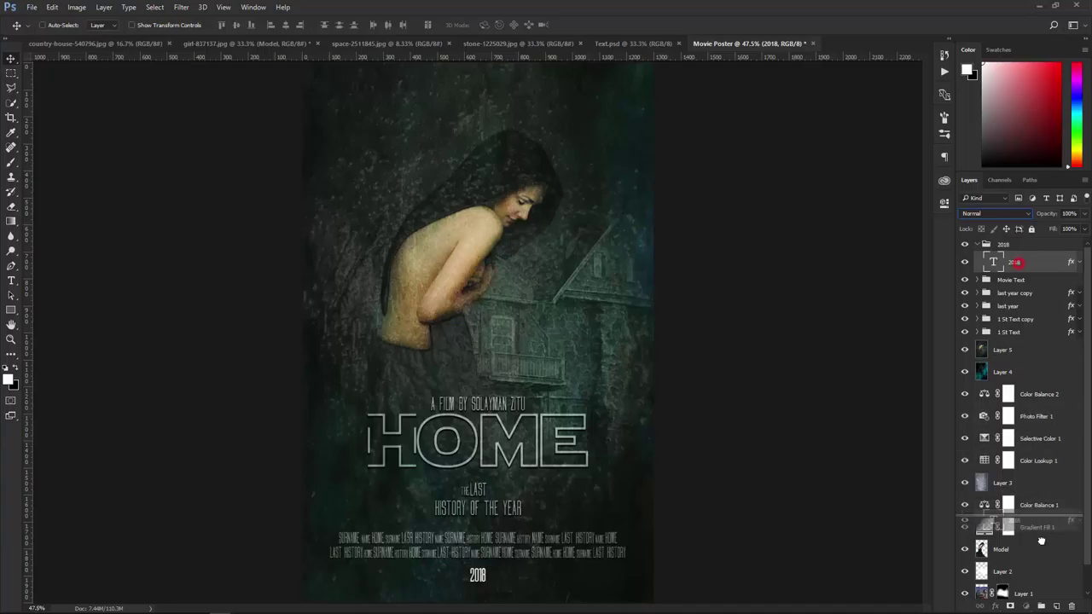
pyautogui.moveTo(1015, 594); pyautogui.dragTo(1056, 605)
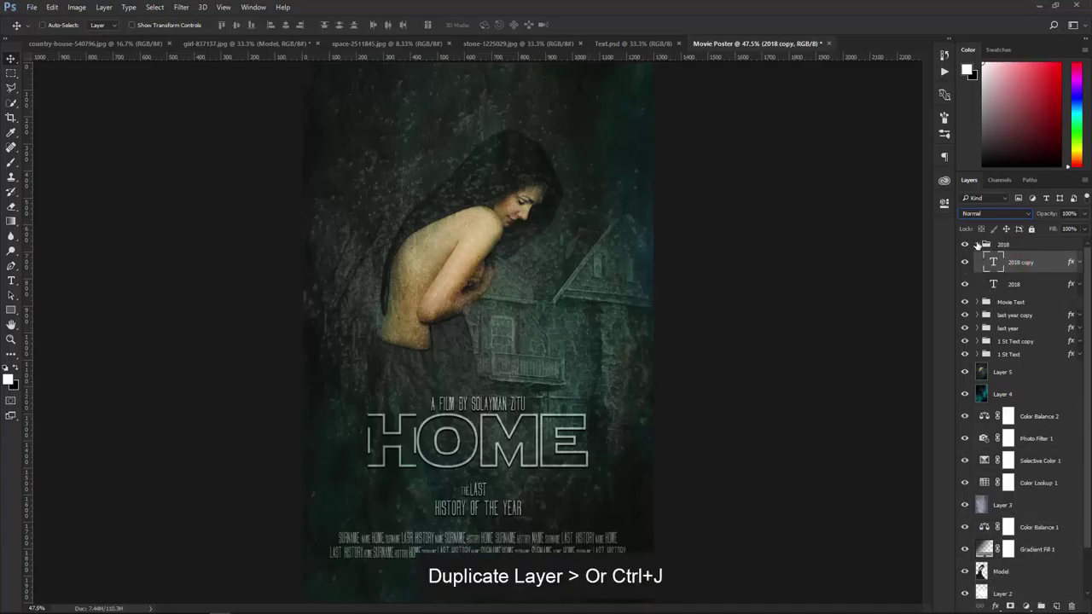
# - Set both the 2018 and 2018 copy layers to Soft Light blending
pyautogui.click(1010, 214)
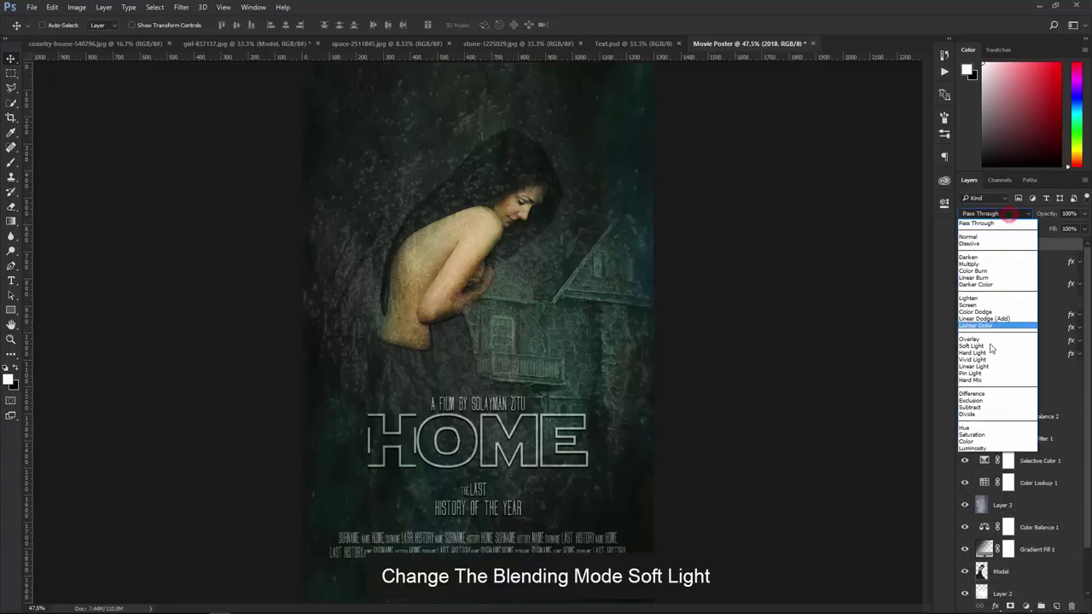
pyautogui.click(989, 346)
pyautogui.click(1021, 262)
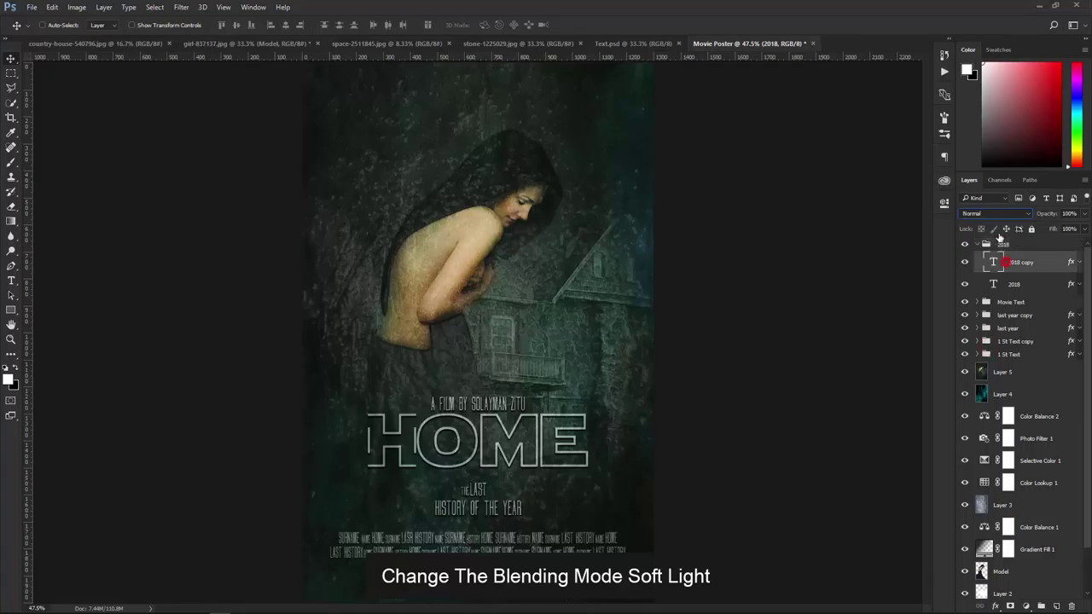
pyautogui.click(995, 213)
pyautogui.click(985, 339)
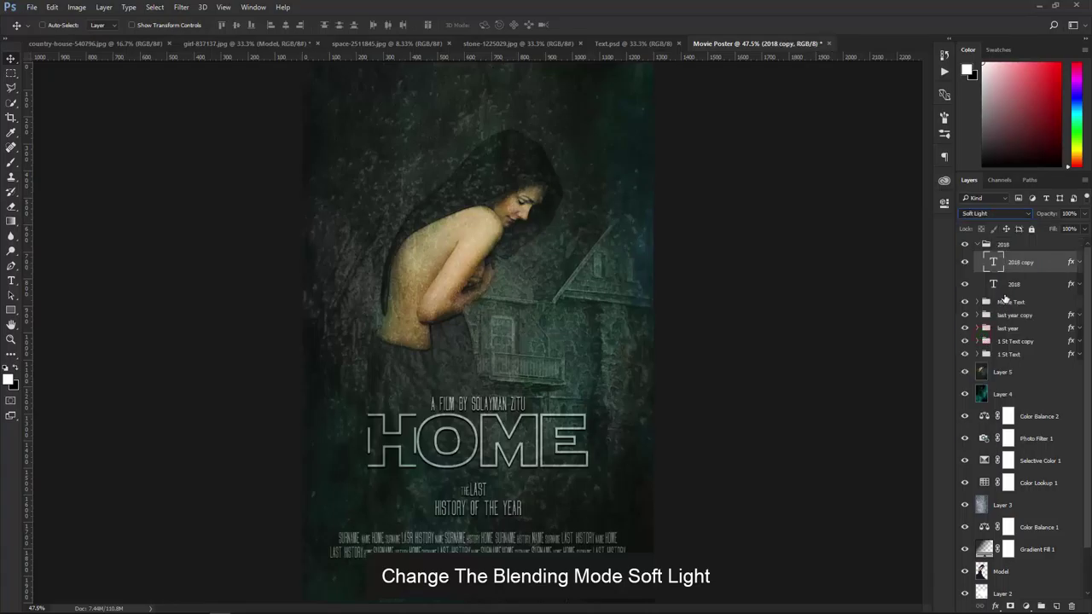
pyautogui.click(1014, 283)
pyautogui.click(993, 214)
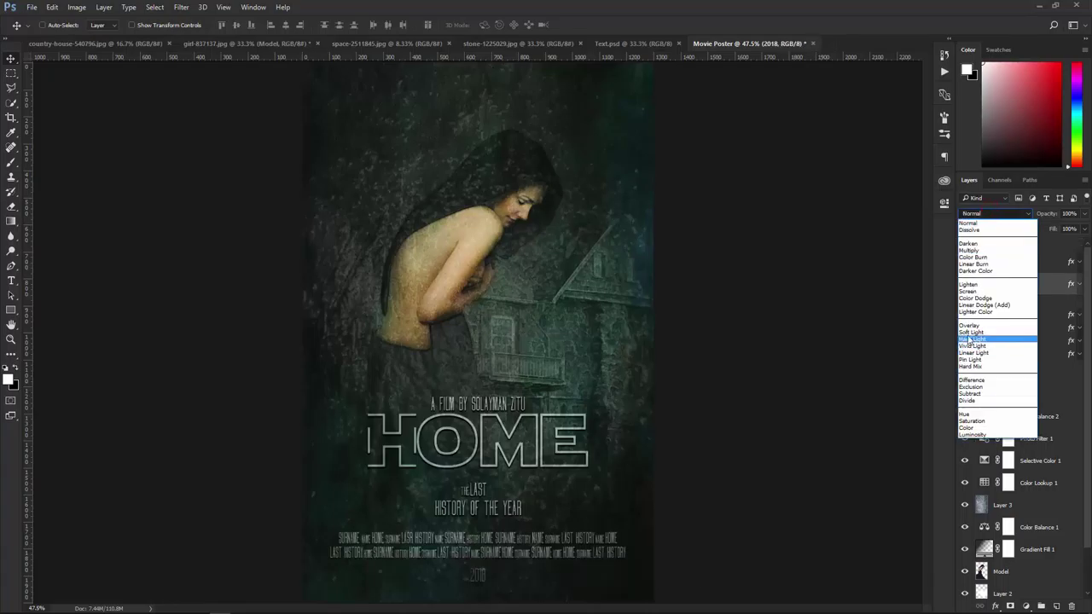
pyautogui.click(970, 332)
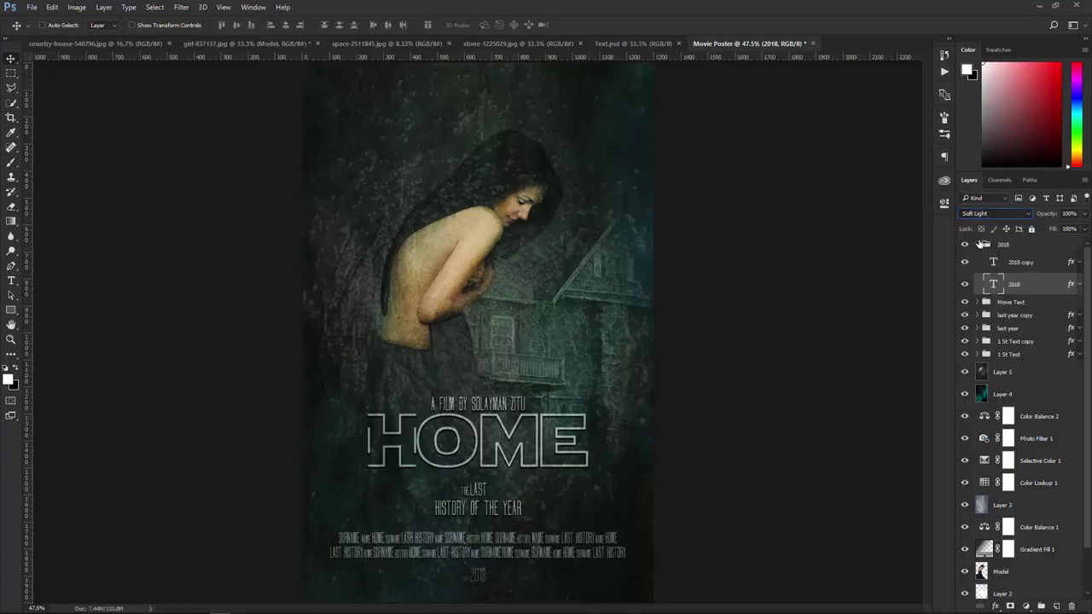
pyautogui.click(978, 245)
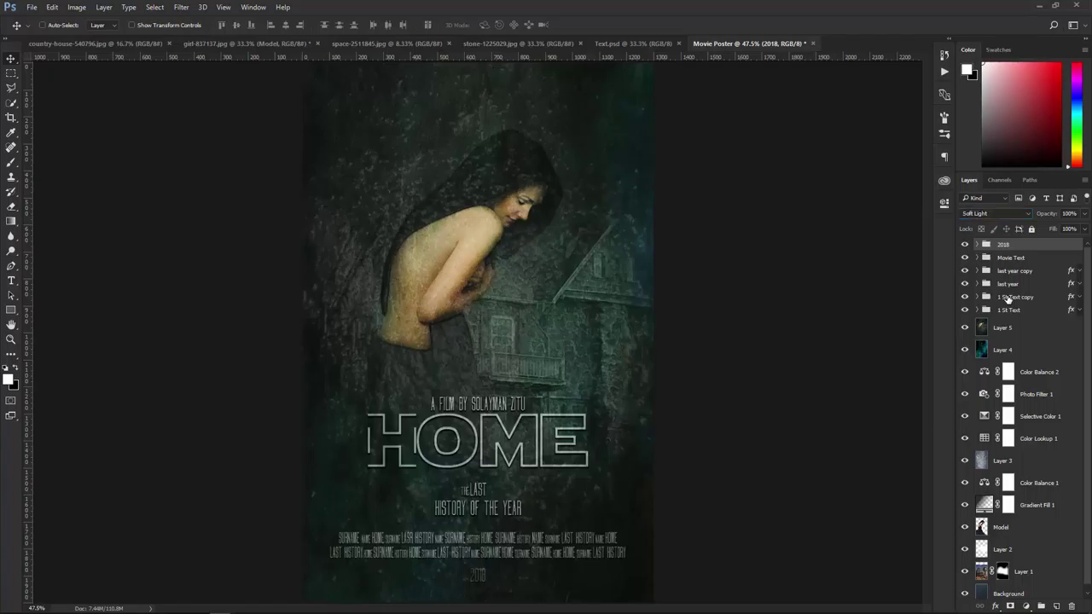
# - Hide all panels with Tab to view the finished HOME poster full-window
pyautogui.press('Tab')
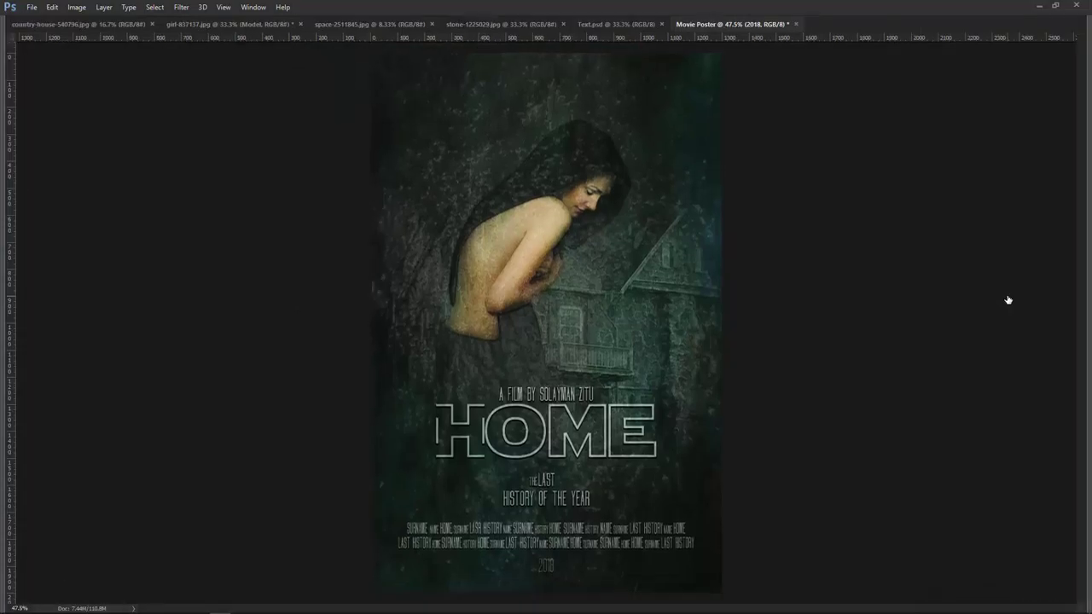